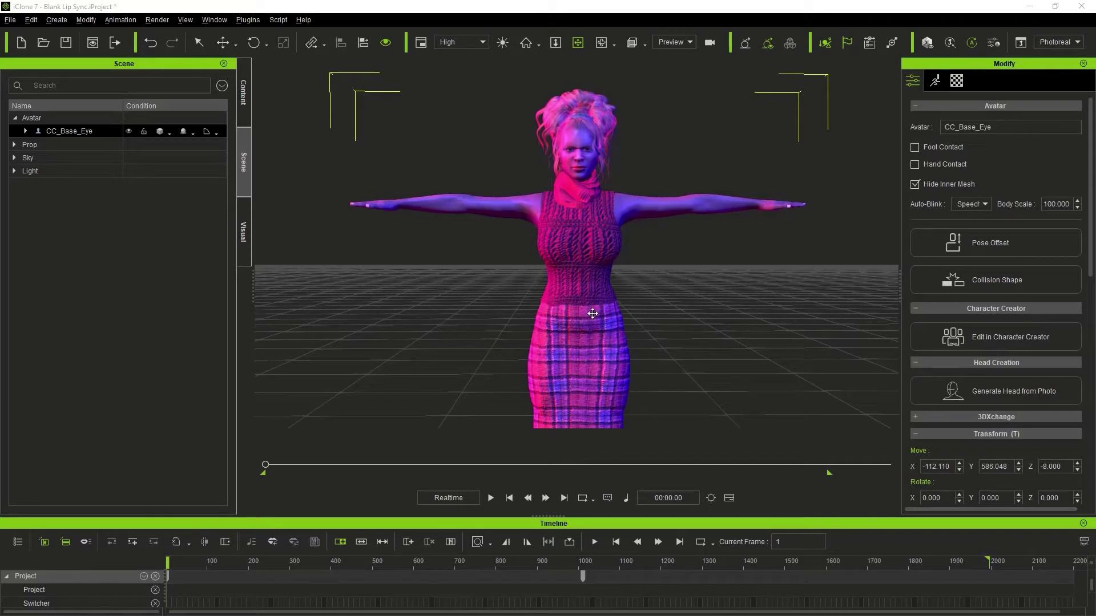
Step: Examine the avatar's head and upper body up close and look over the avatar parts and lights listed in the scene
left_click(690, 42)
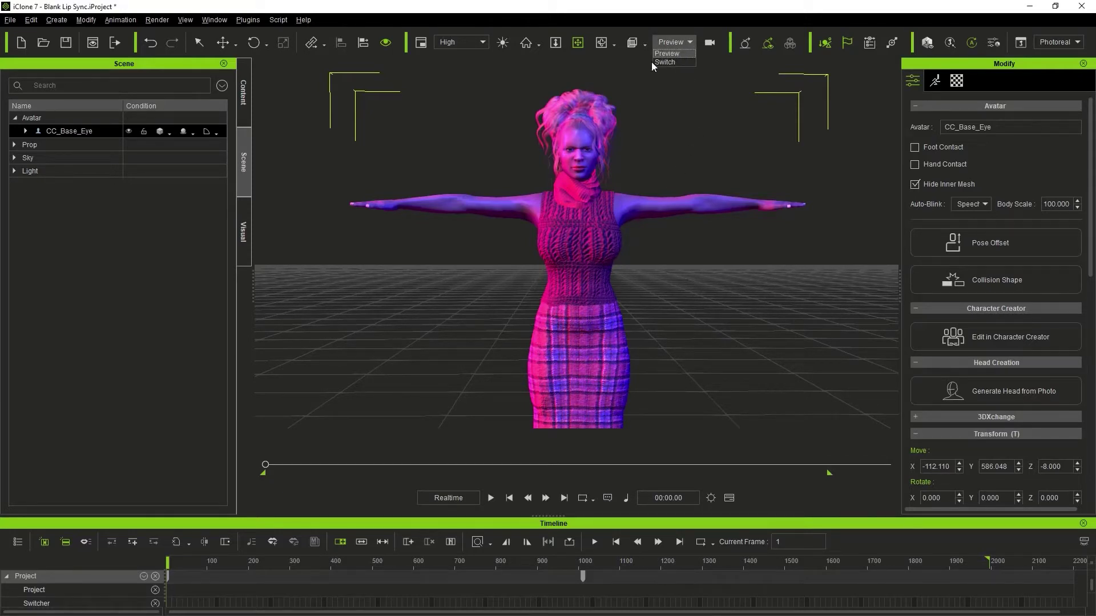
left_click(578, 299)
scroll(583, 283, "up", 3)
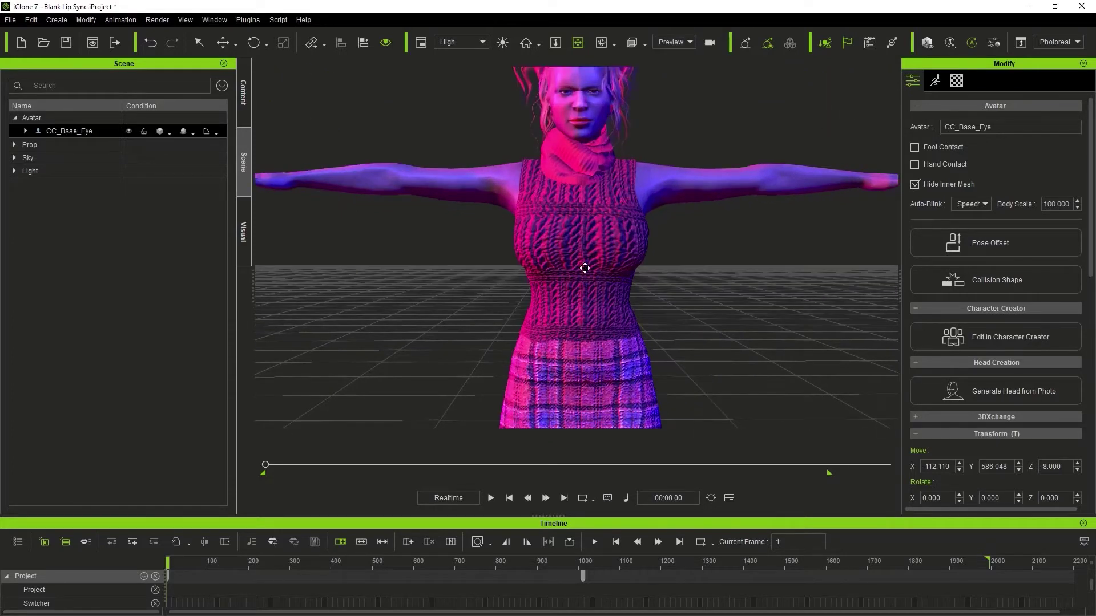
scroll(585, 213, "up", 3)
left_click_drag(586, 233, 575, 315)
mouse_move(576, 315)
right_mouse_down()
mouse_move(697, 313)
mouse_move(1072, 379)
mouse_move(132, 342)
mouse_move(697, 342)
mouse_move(399, 350)
mouse_move(565, 325)
mouse_move(564, 303)
mouse_move(924, 351)
mouse_move(276, 374)
mouse_move(533, 340)
mouse_move(571, 321)
right_mouse_up()
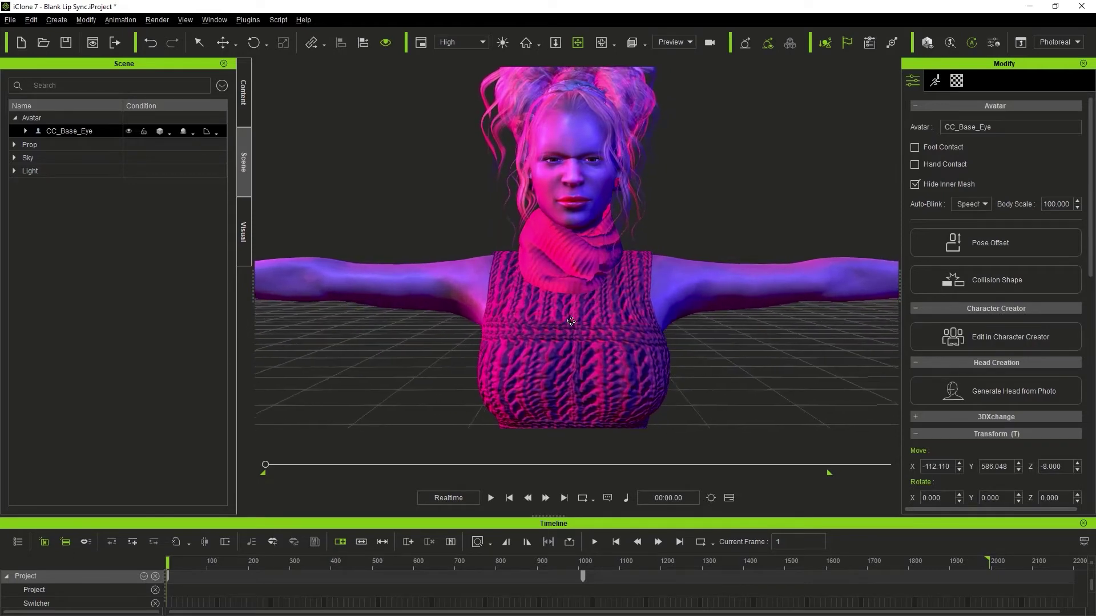
left_click(12, 170)
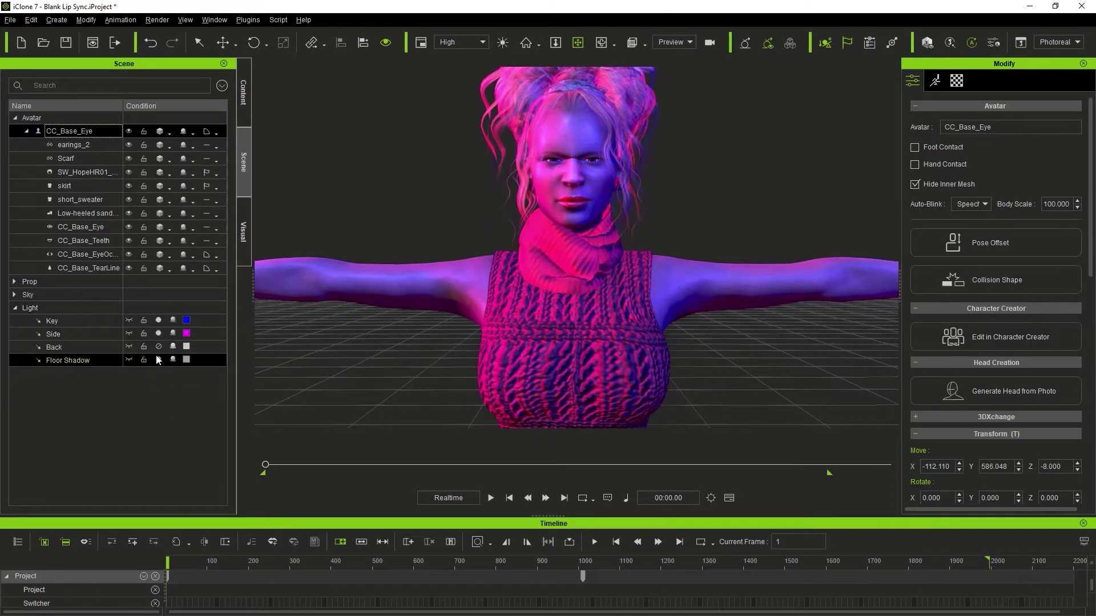
left_click(15, 309)
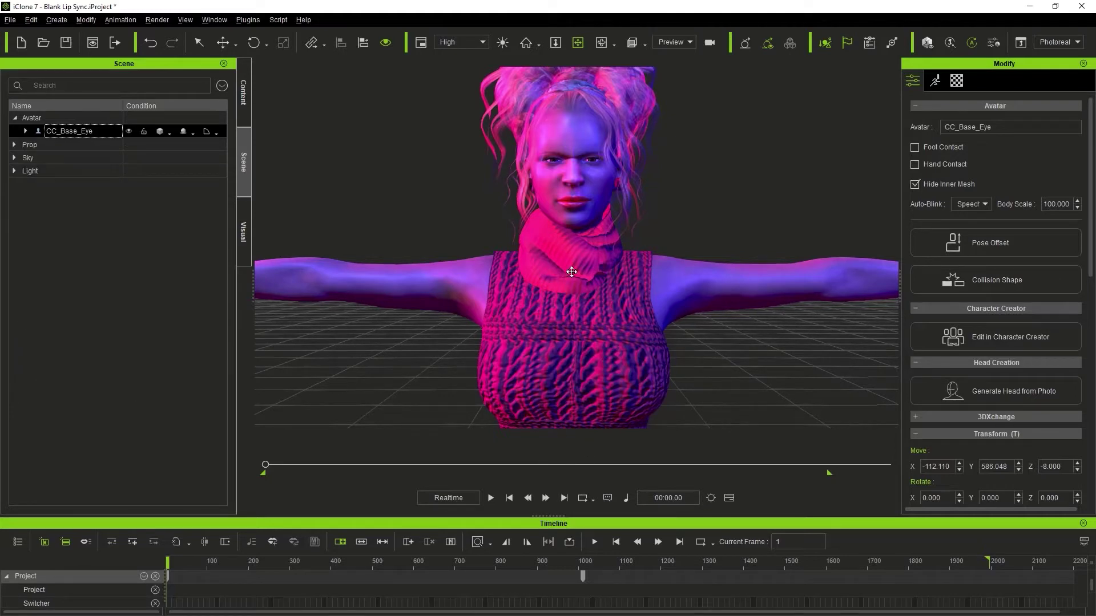
left_click(574, 296)
scroll(575, 296, "down", 3)
right_click_drag(587, 318, 593, 285)
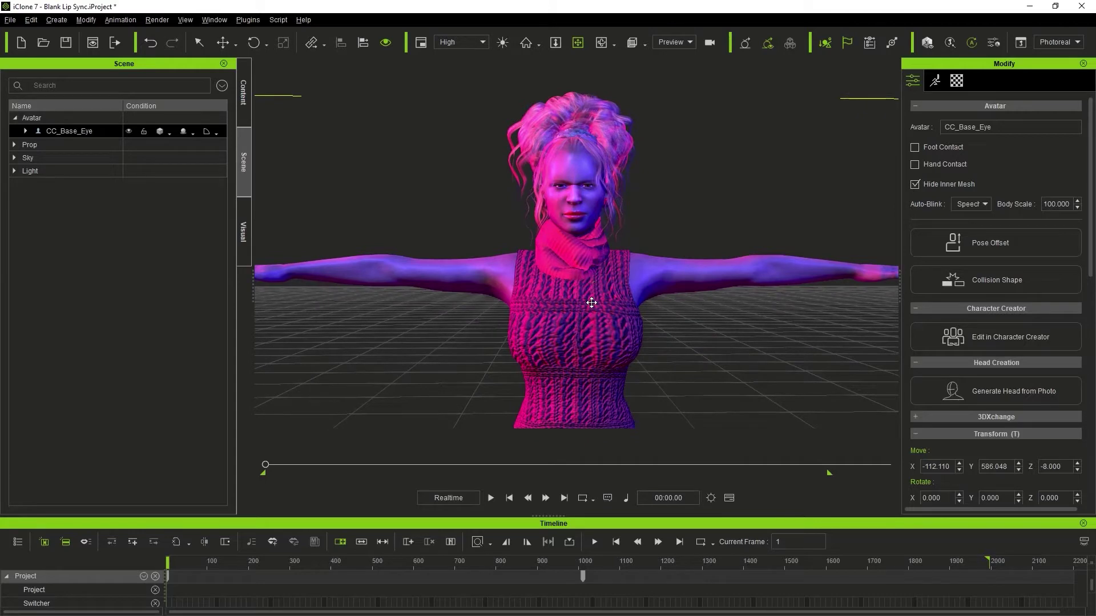
scroll(591, 303, "up", 4)
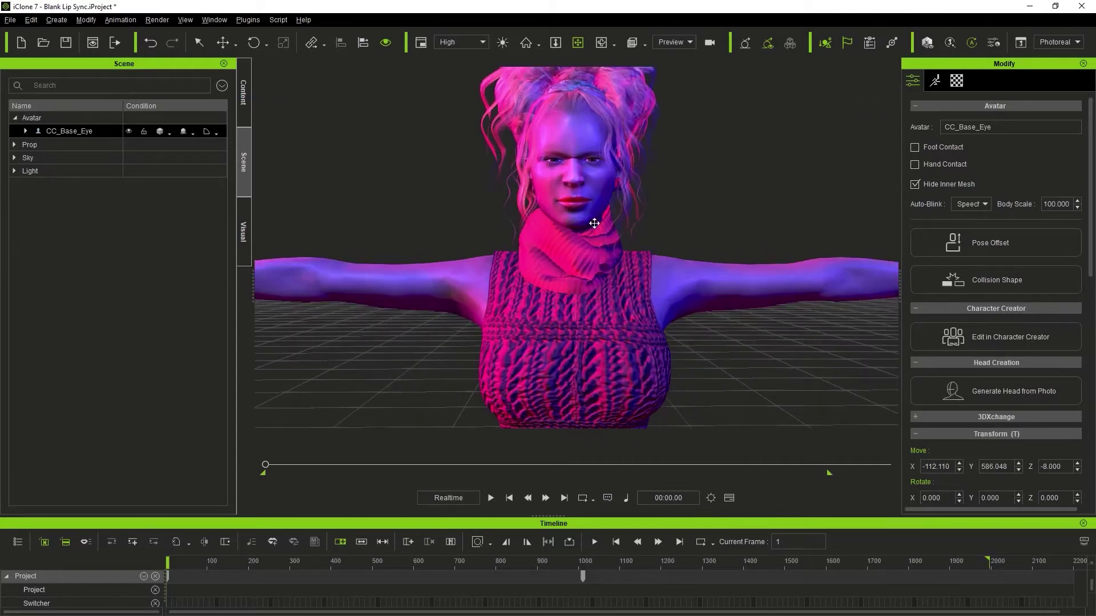
middle_click_drag(594, 223, 588, 275)
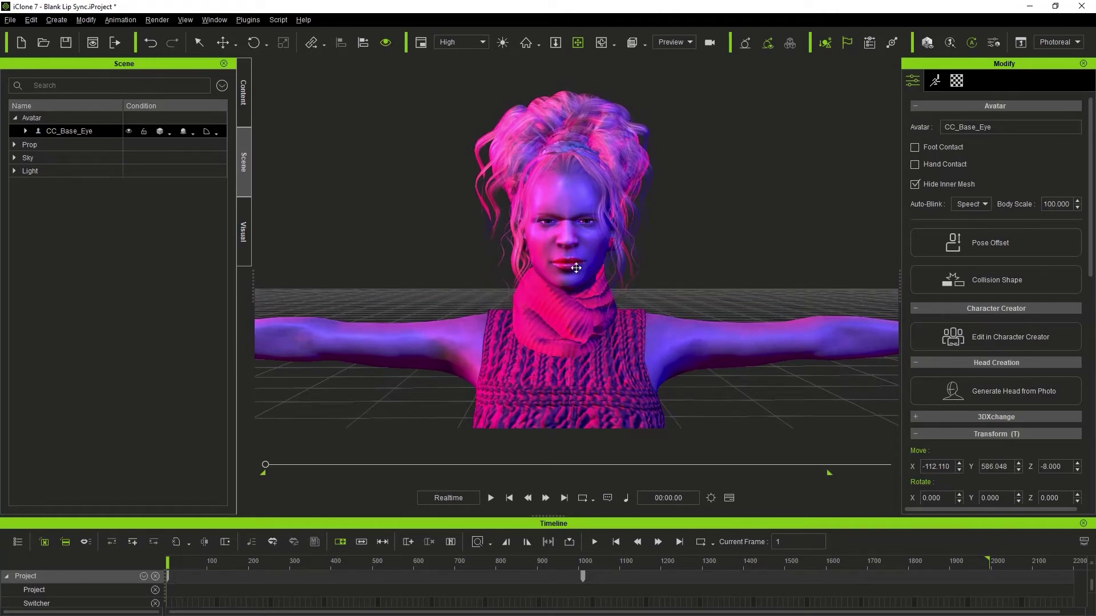
scroll(576, 268, "up", 2)
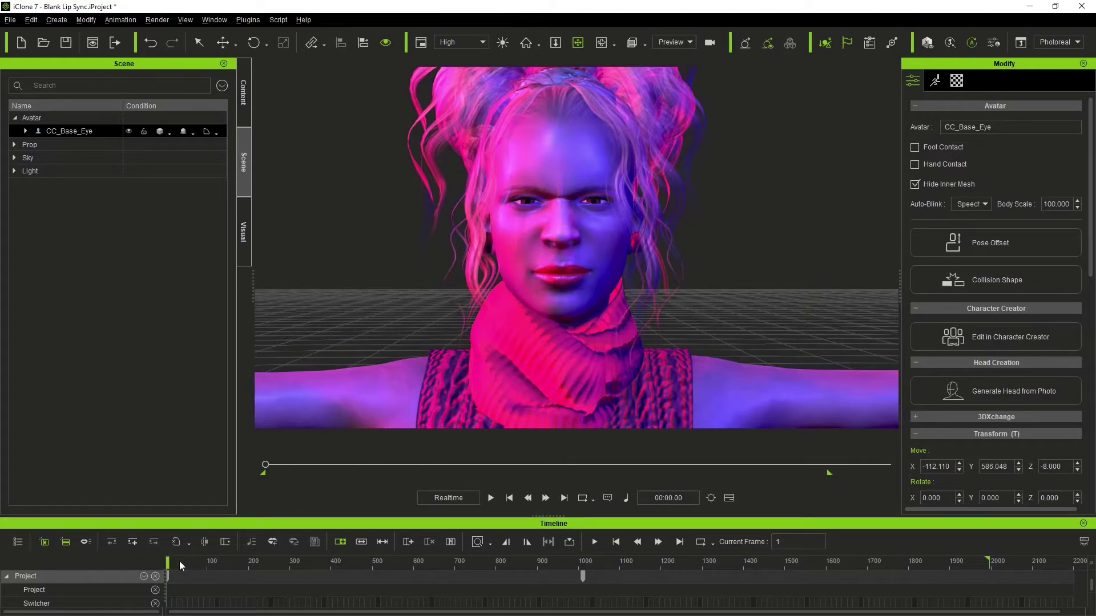
scroll(672, 316, "down", 3)
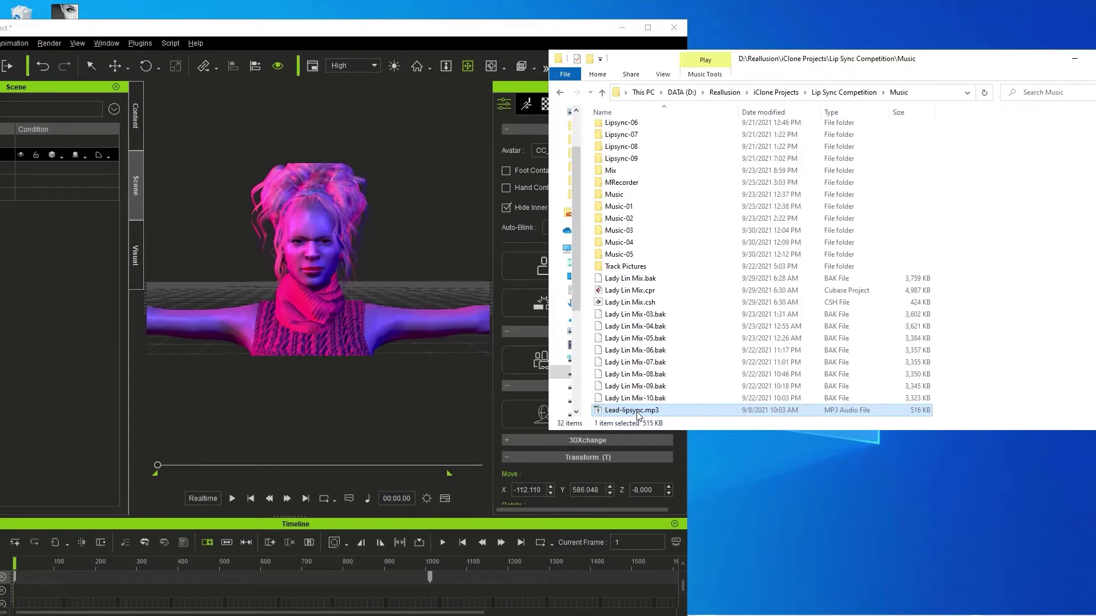
Step: Apply Lead-lipsync.mp3 from the Music folder to the avatar as a voice track and restore the full-size workspace
left_click_drag(637, 412, 327, 247)
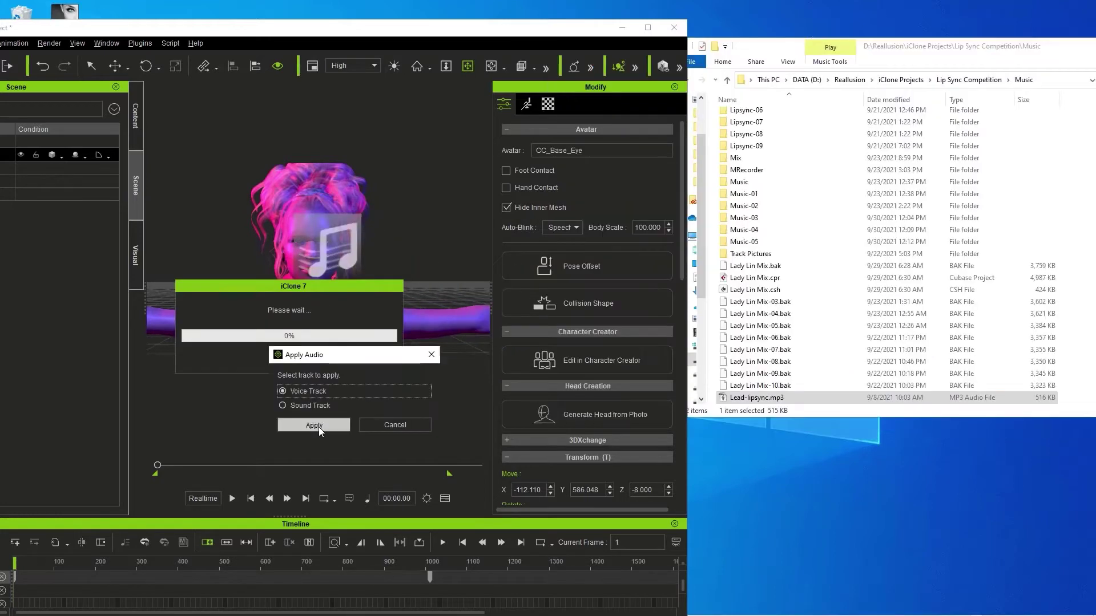
left_click(317, 423)
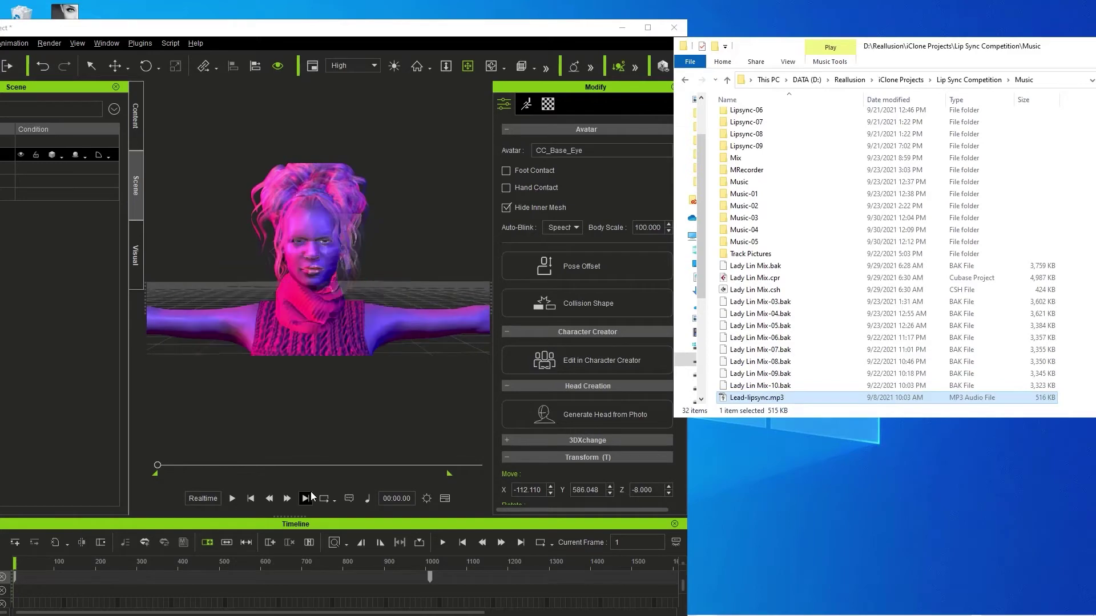
left_click(251, 498)
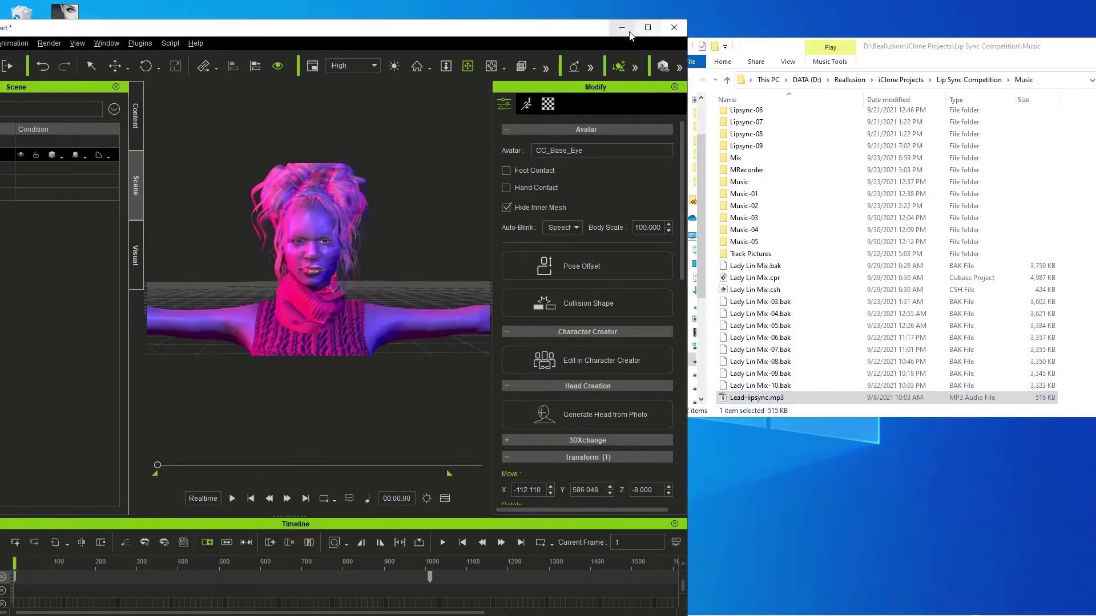
left_click(648, 27)
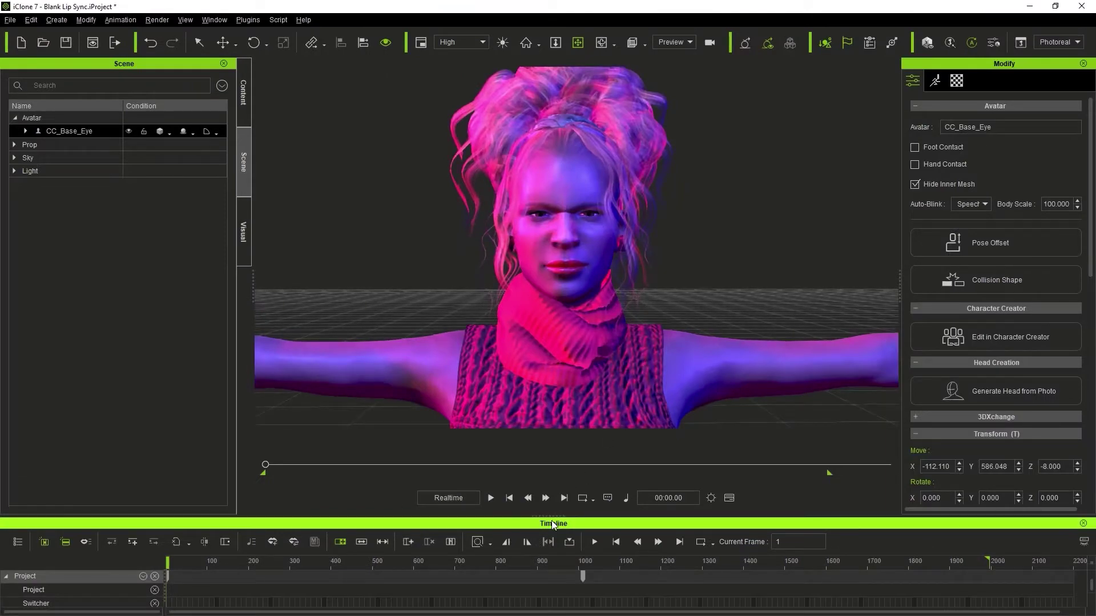
Step: Enlarge the timeline to show the avatar's viseme tracks and play the automatic lip-sync through
left_click_drag(556, 515, 566, 329)
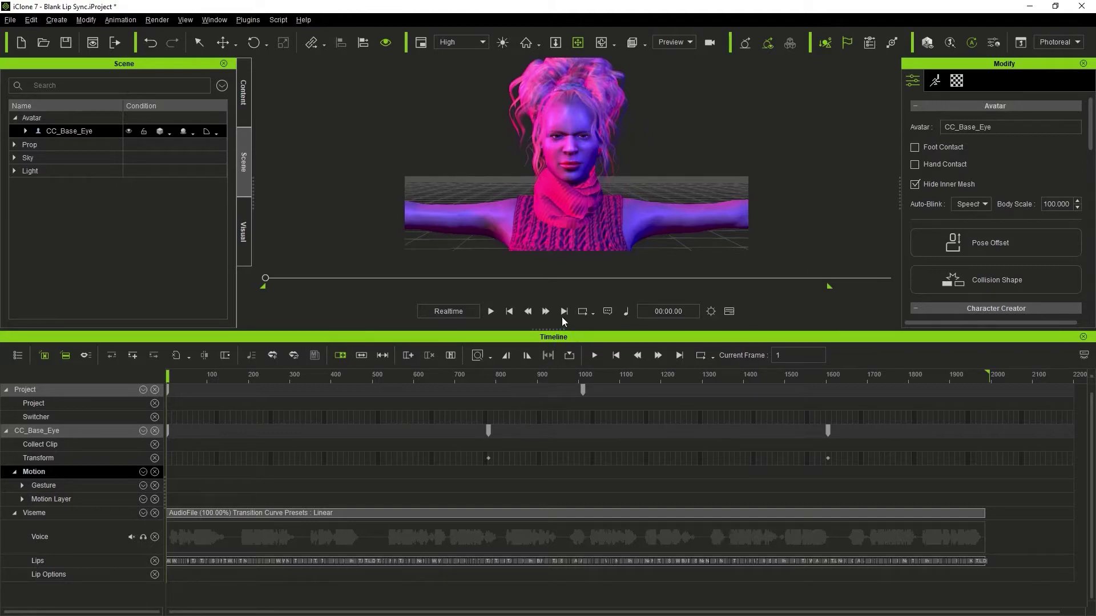
left_click(491, 311)
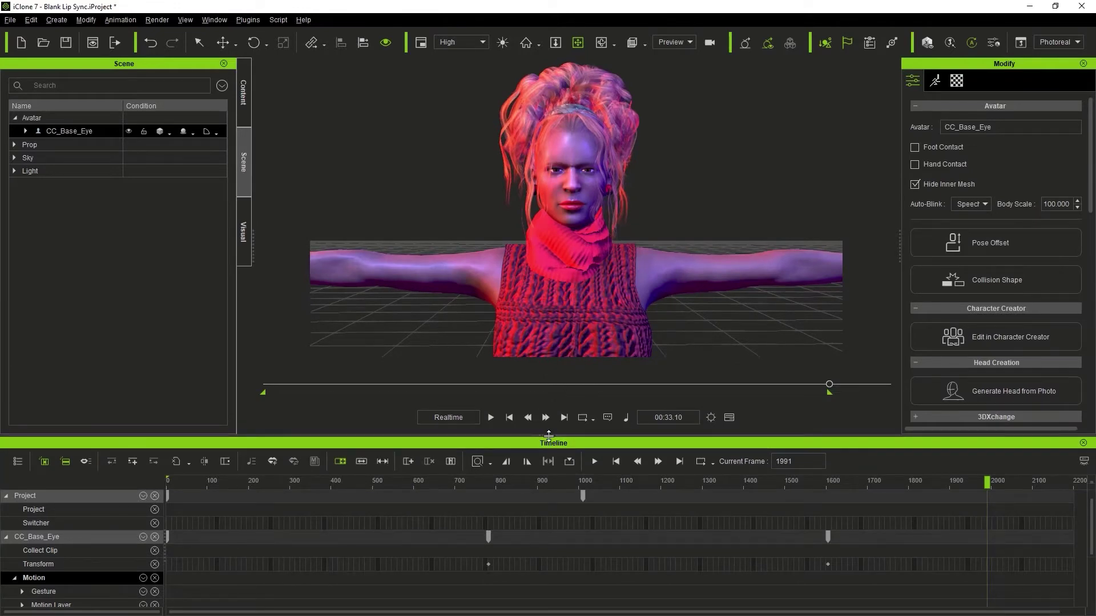
left_click_drag(549, 434, 553, 317)
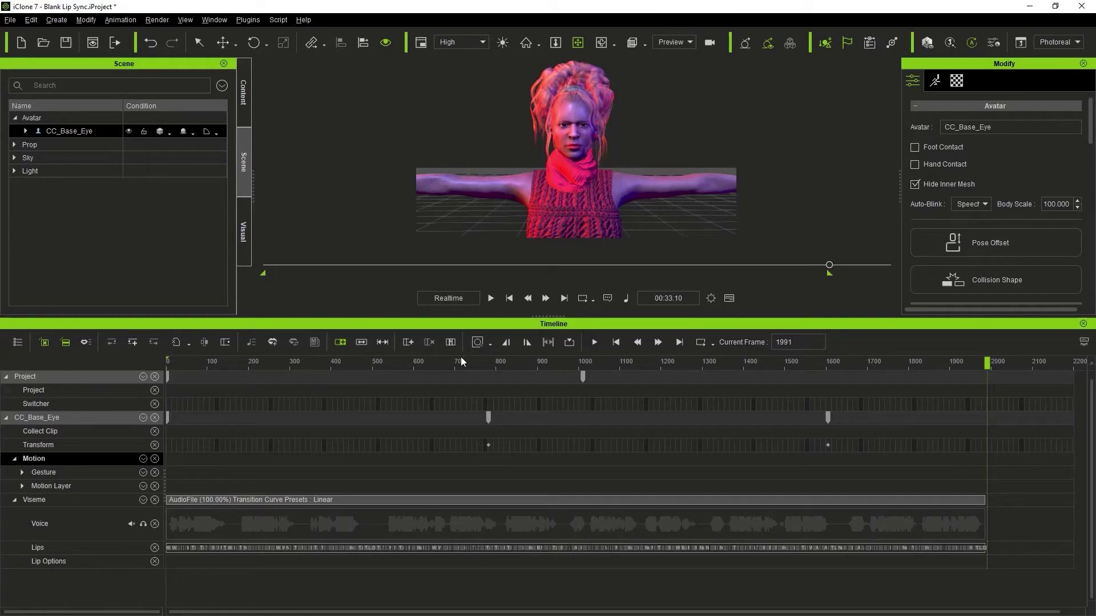
Step: Open the avatar's voice clip in AccuLips, accepting the reset of its current viseme data and lips options
left_click(477, 348)
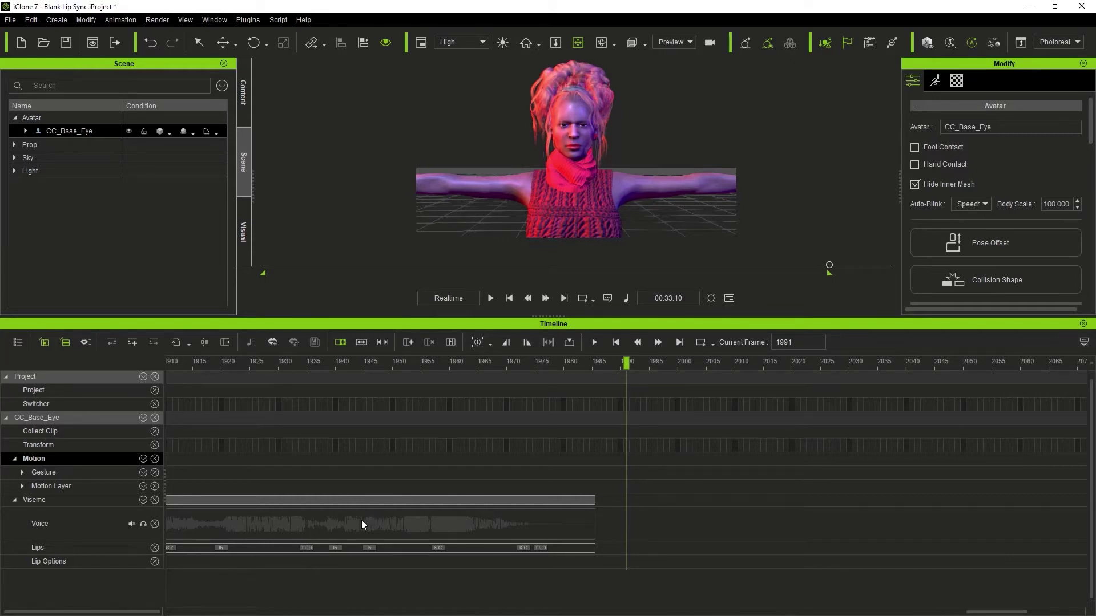
left_click(194, 521)
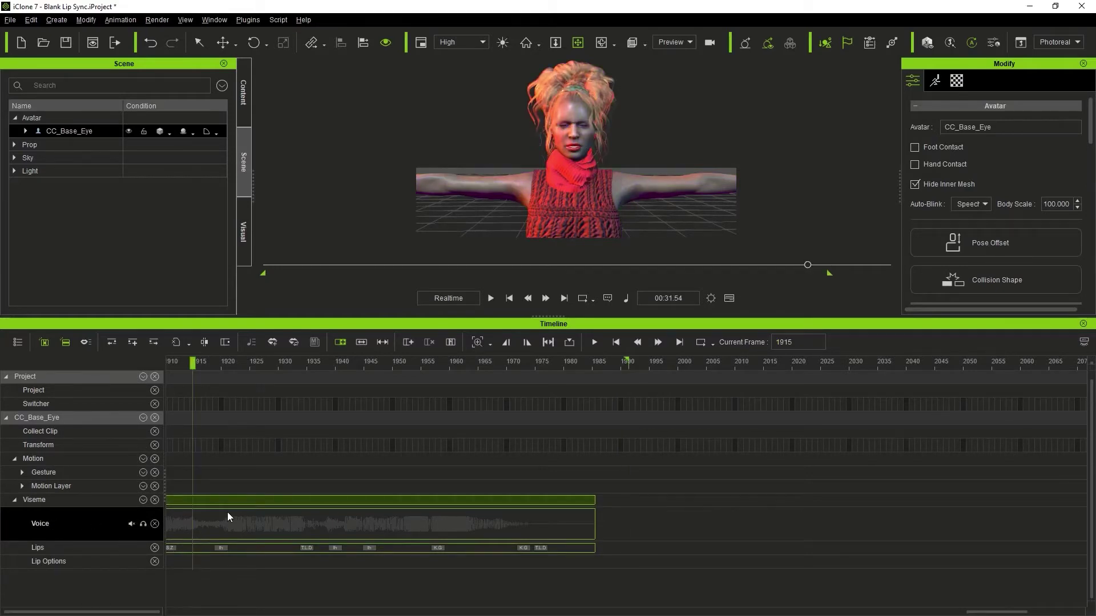
double_click(180, 528)
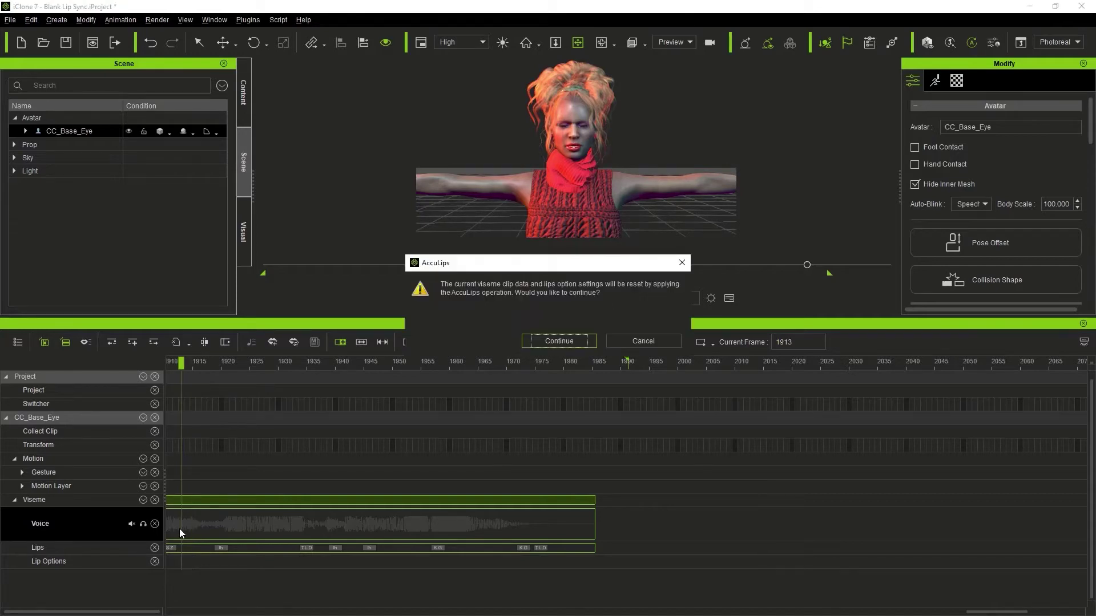
left_click(559, 341)
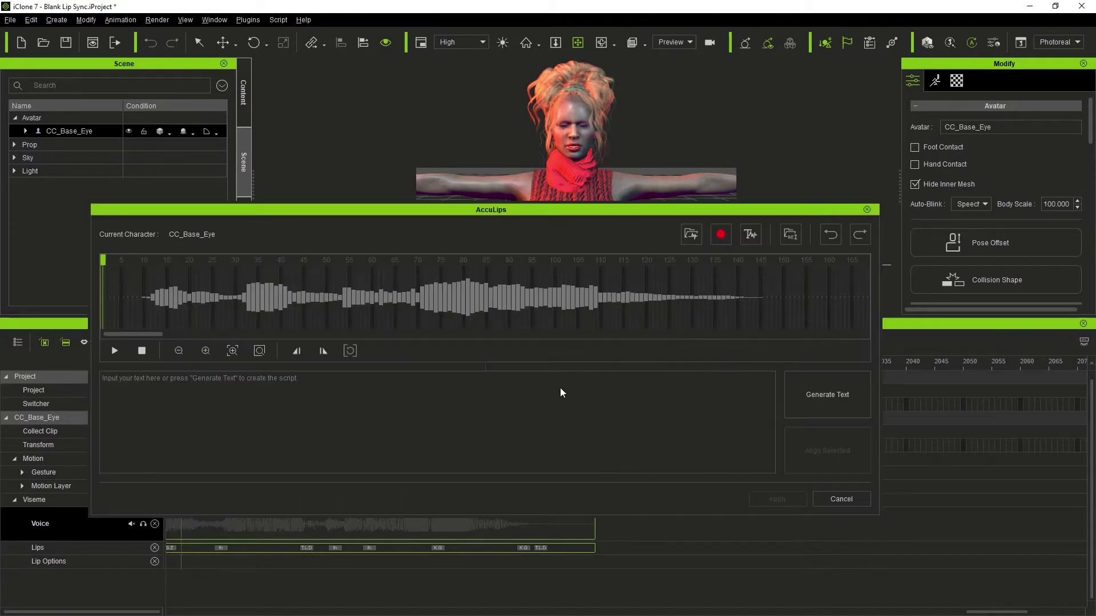
left_click_drag(622, 212, 699, 186)
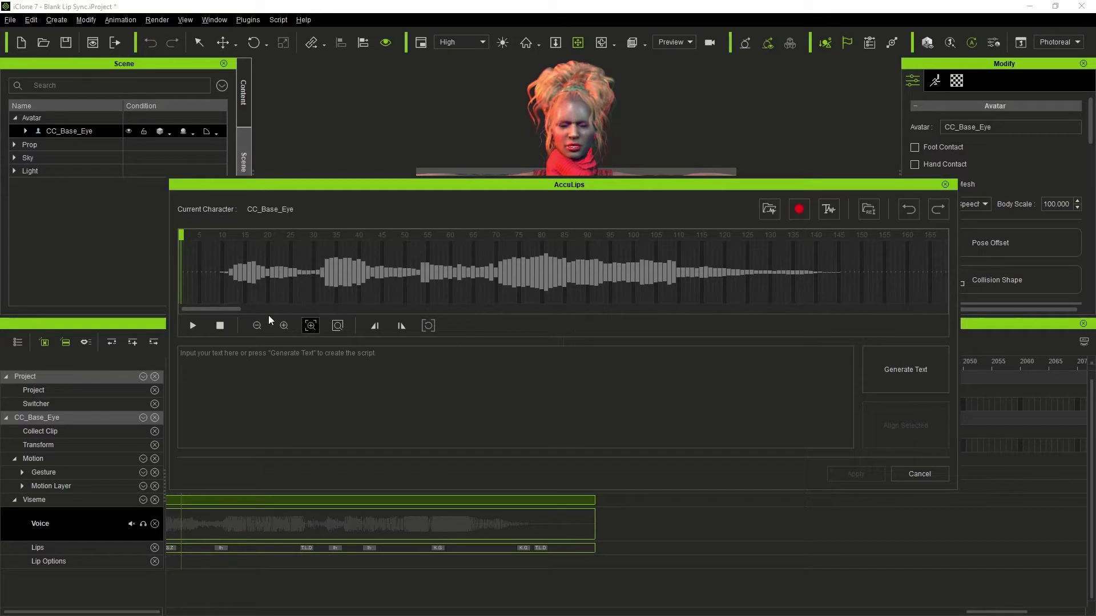
Step: Generate the script text from the voice audio in AccuLips and apply it to the avatar
left_click(279, 276)
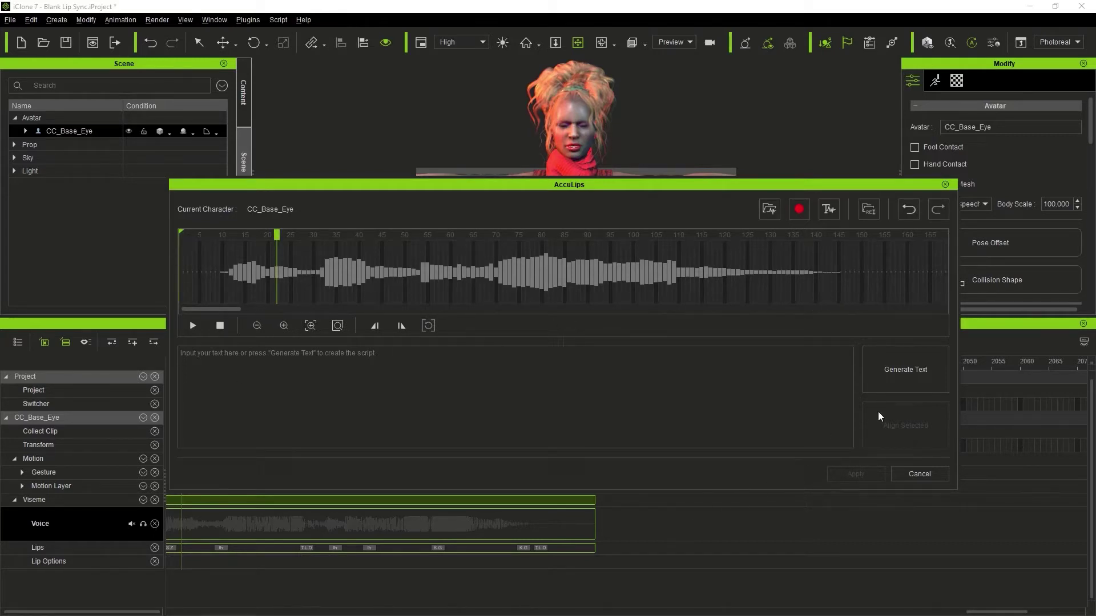
left_click(919, 375)
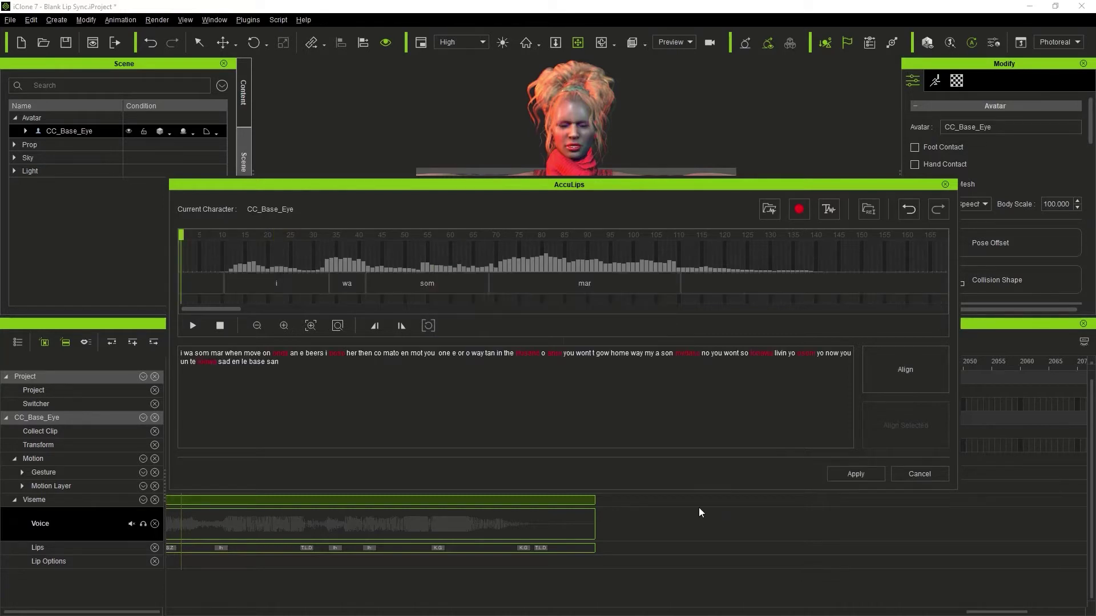
left_click_drag(664, 187, 582, 199)
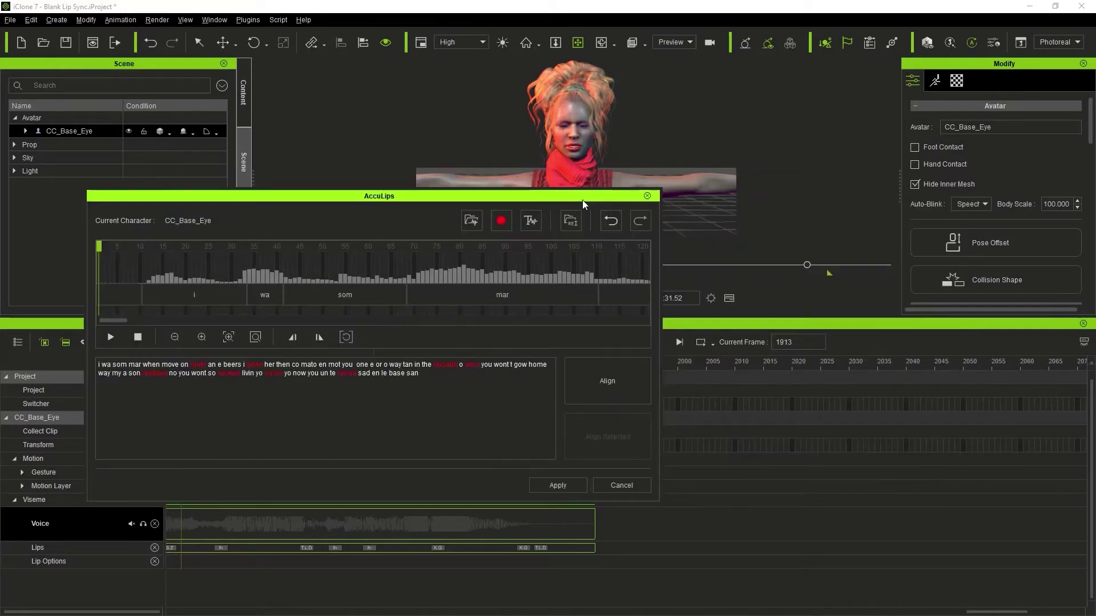
left_click(560, 489)
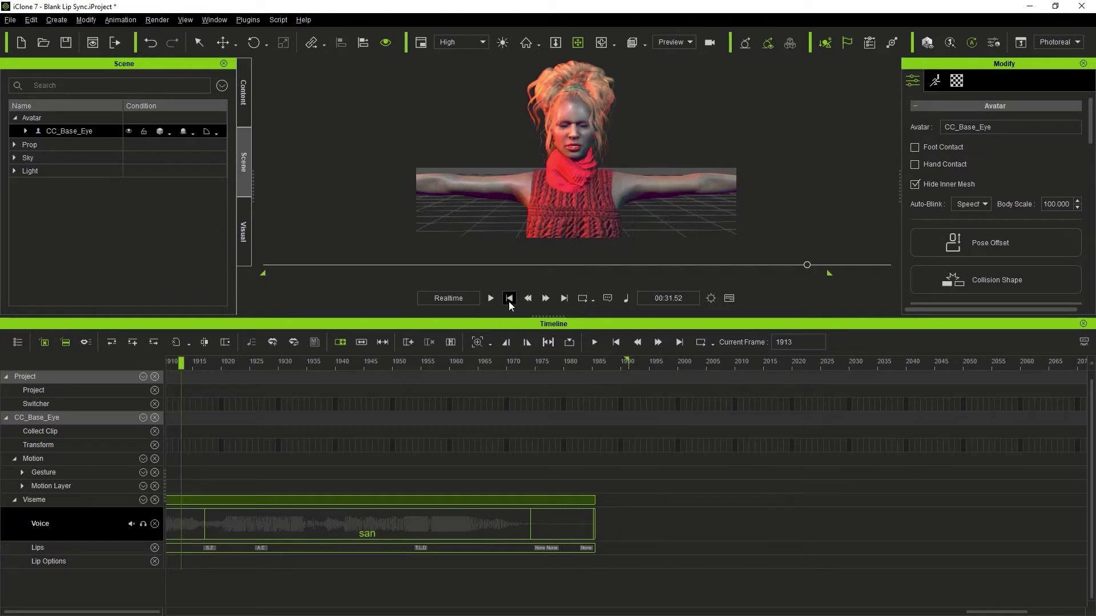
Step: Play the animation from the start with a larger view of the avatar to review the AccuLips lip-sync
left_click(594, 342)
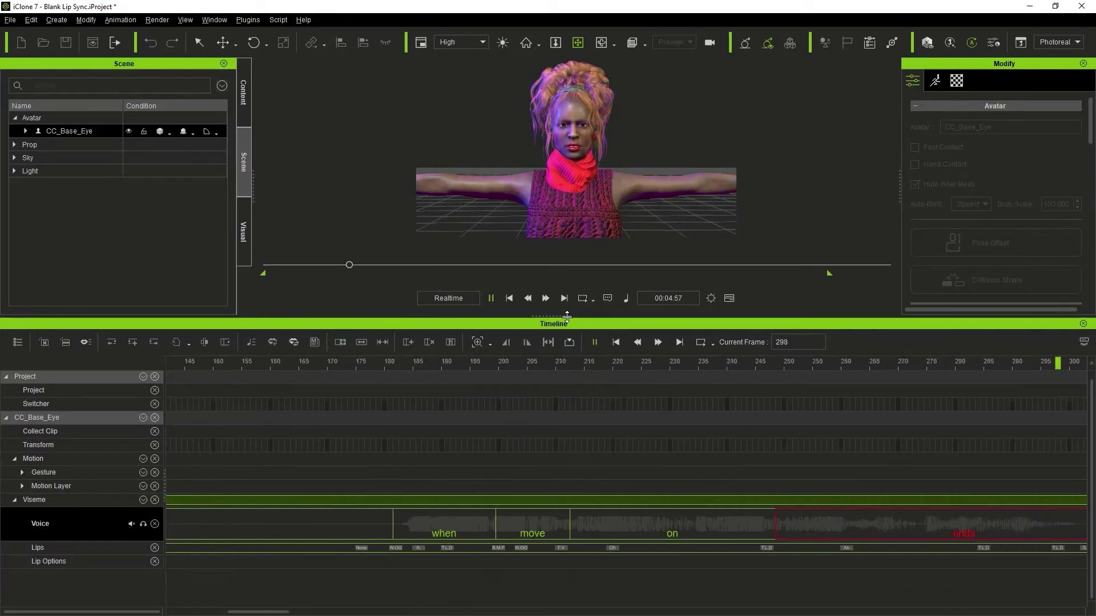
left_click_drag(559, 315, 559, 517)
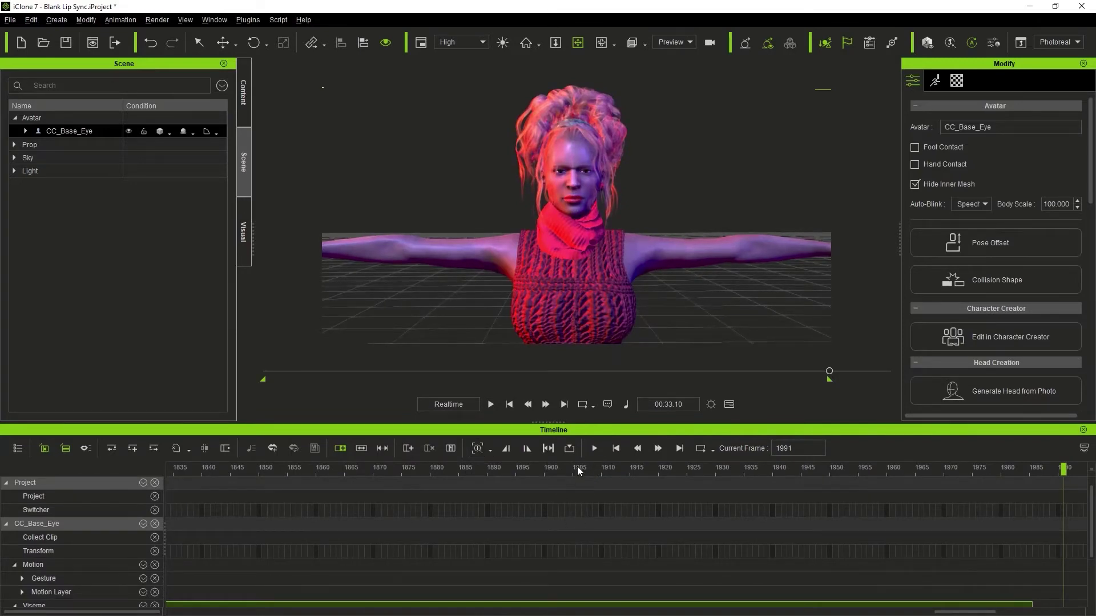
left_click_drag(562, 423, 563, 281)
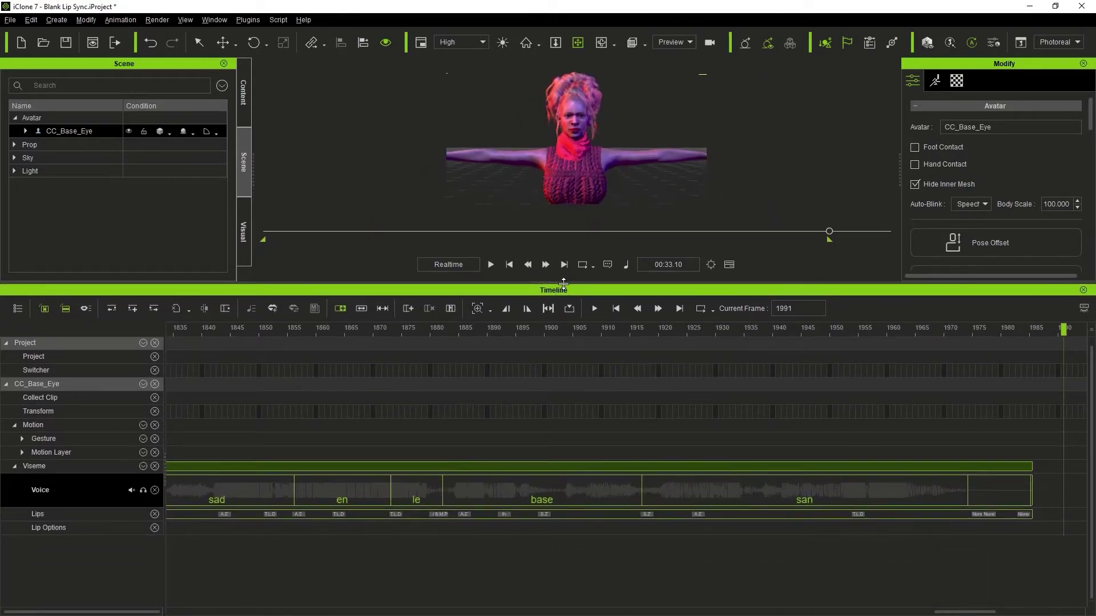
Step: Reopen the voice clip in AccuLips and play the opening passage of the script from "i wa som mar" through "when"
double_click(195, 508)
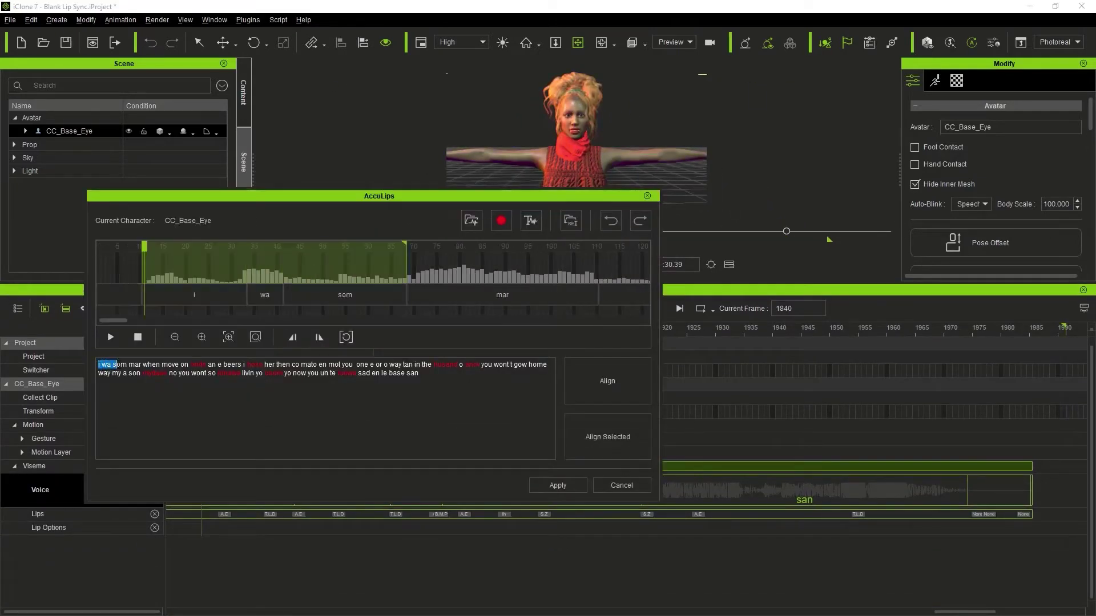
left_click_drag(127, 365, 157, 364)
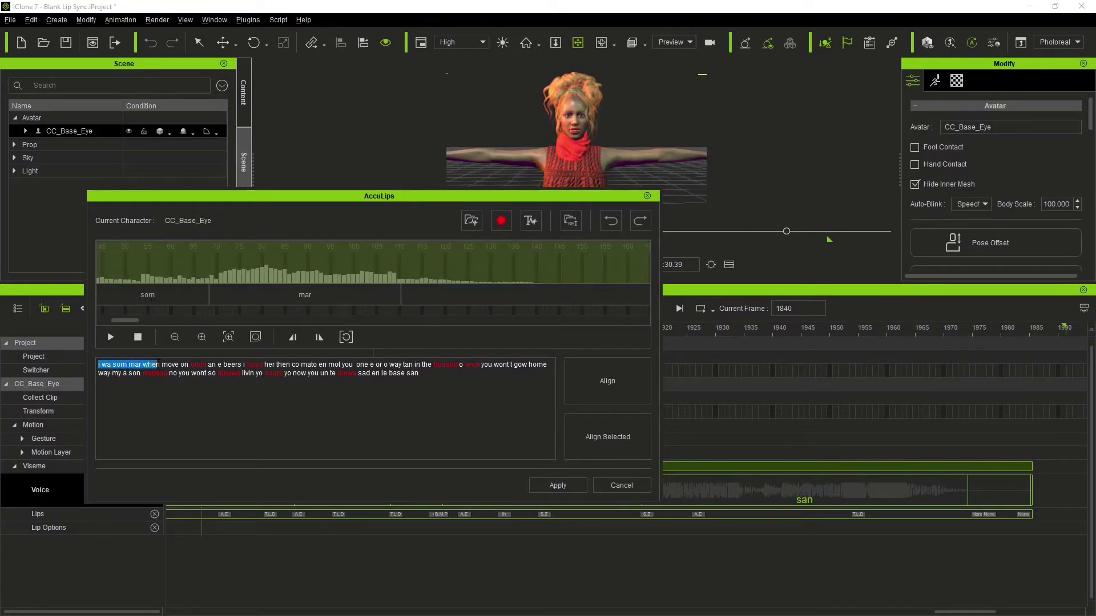
left_click(111, 338)
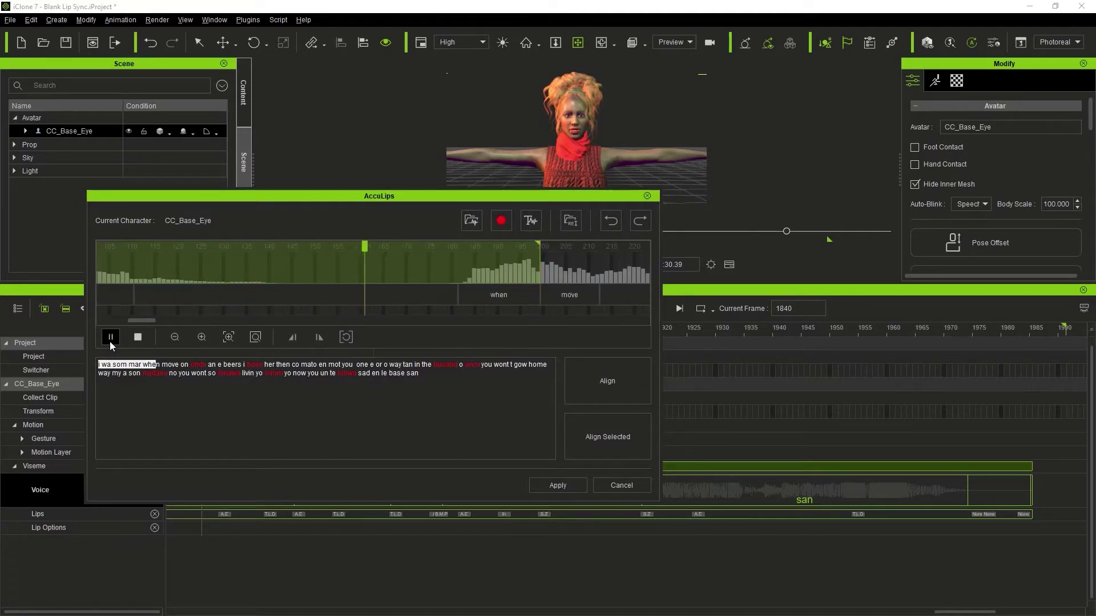
left_click(111, 337)
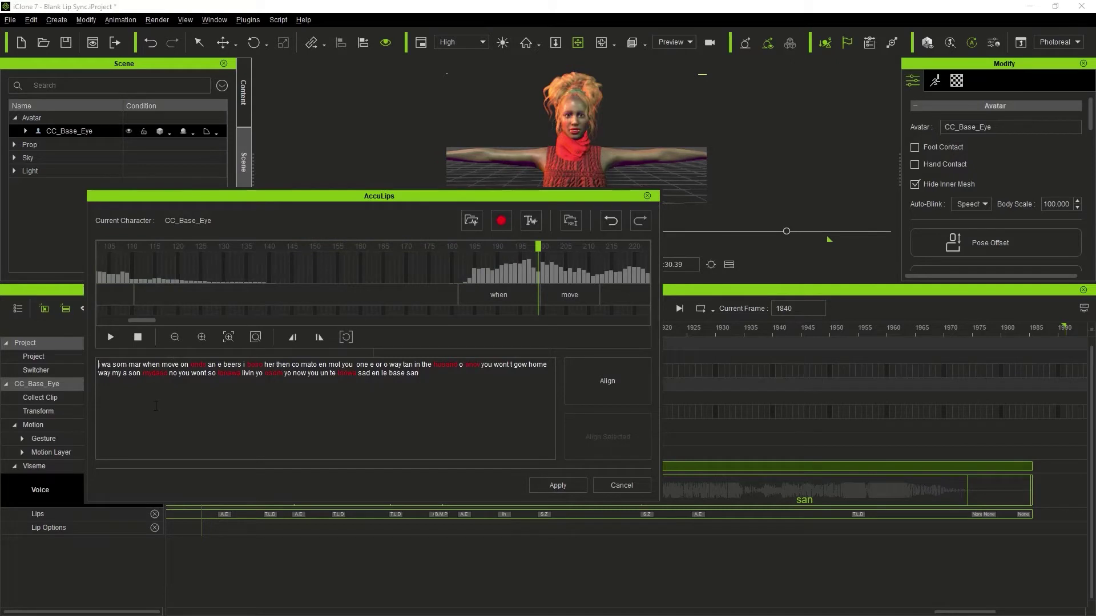
Step: Replace the generated script with the song's lyrics, from "It was a mess when we were one together" through "start anew", and apply it
type("It wa")
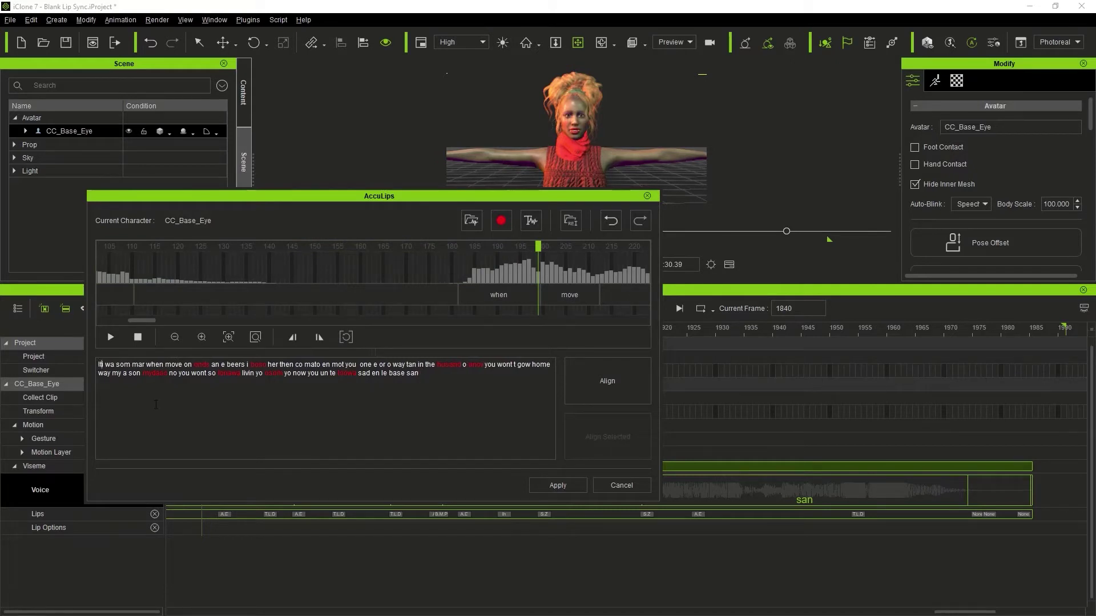
type("s i")
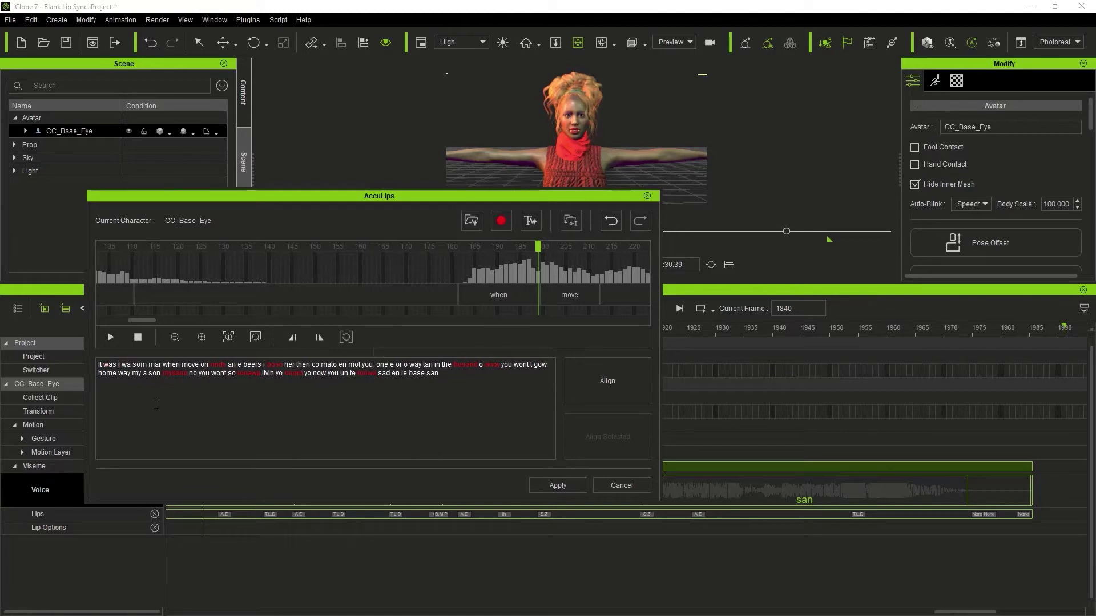
key("ctrl+a")
type("It was a mess when we were one together. It was a fight, like a battle for feather. Now you want to runaway taking my heart with you. Now you want to runaway, my life and my dreams too. now you want to runaway, leaving all so blue. Now you want to runaway, sending me back to start anew.")
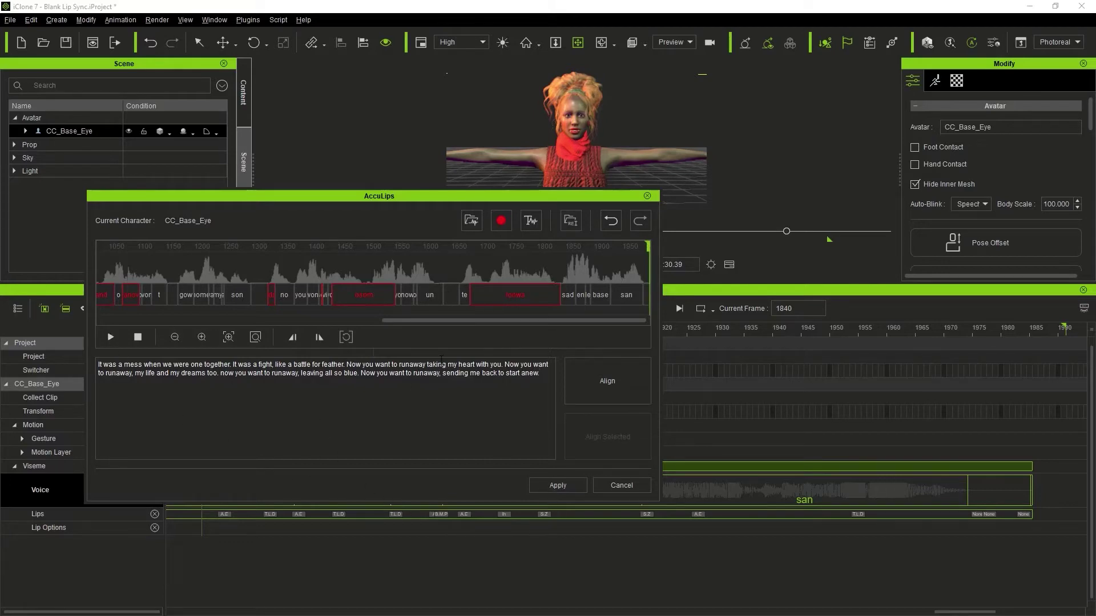
left_click(549, 487)
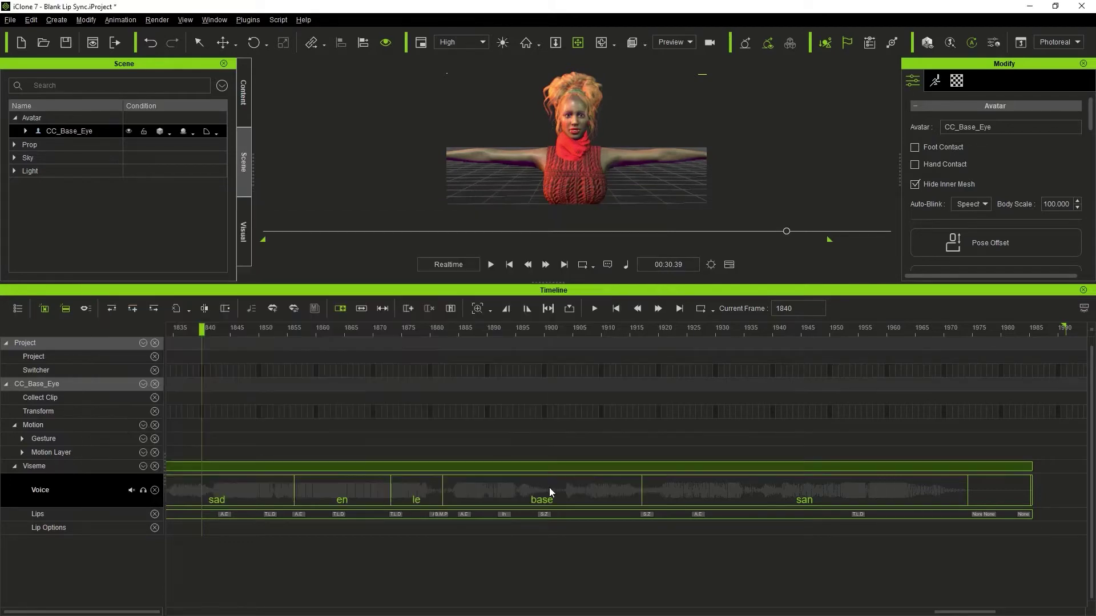
Step: Play the animation from the start with an enlarged close-up of the avatar's mouth to review the lip-sync
left_click(507, 264)
left_click(497, 265)
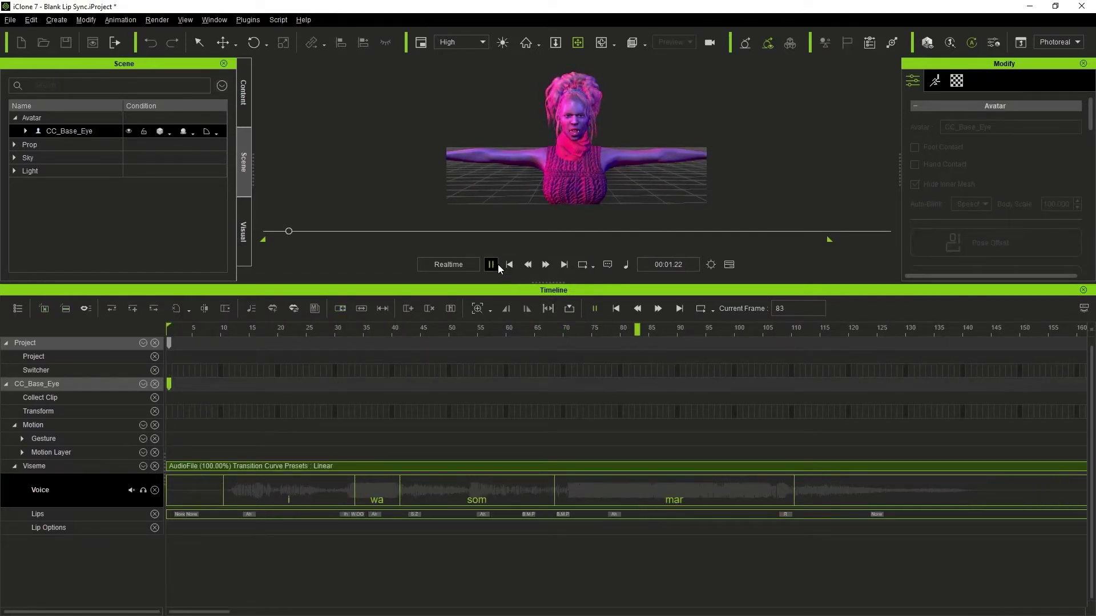
scroll(572, 180, "up", 5)
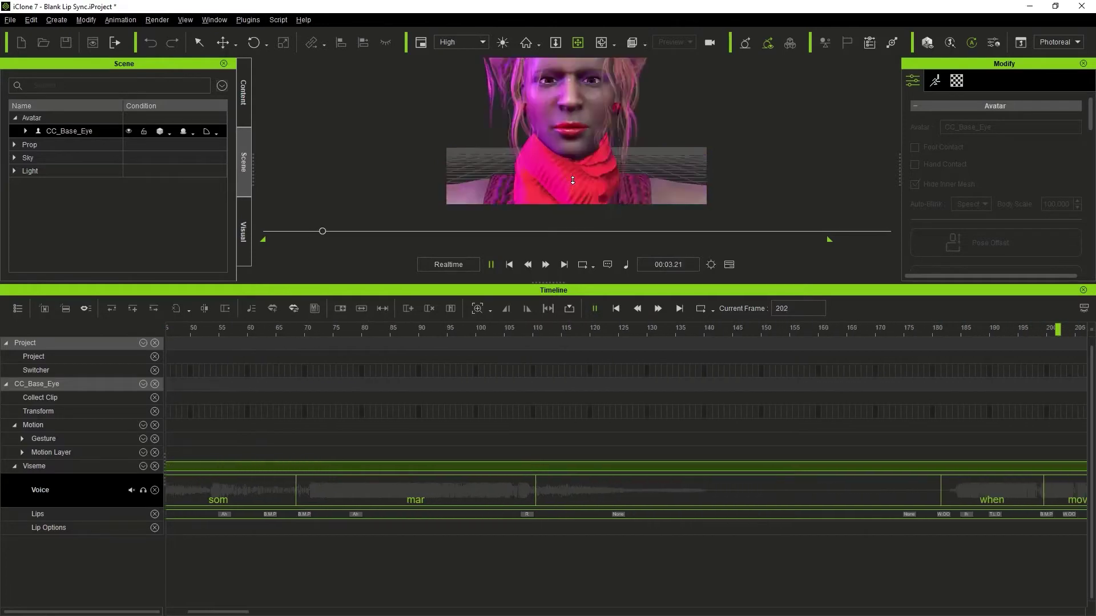
scroll(572, 180, "up", 3)
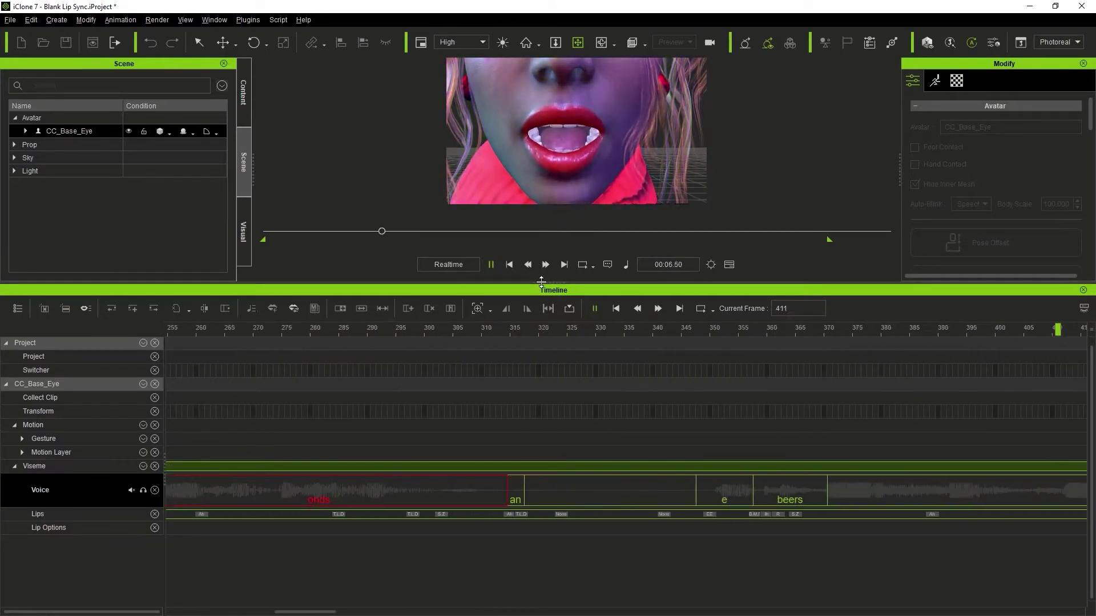
left_click_drag(547, 282, 537, 444)
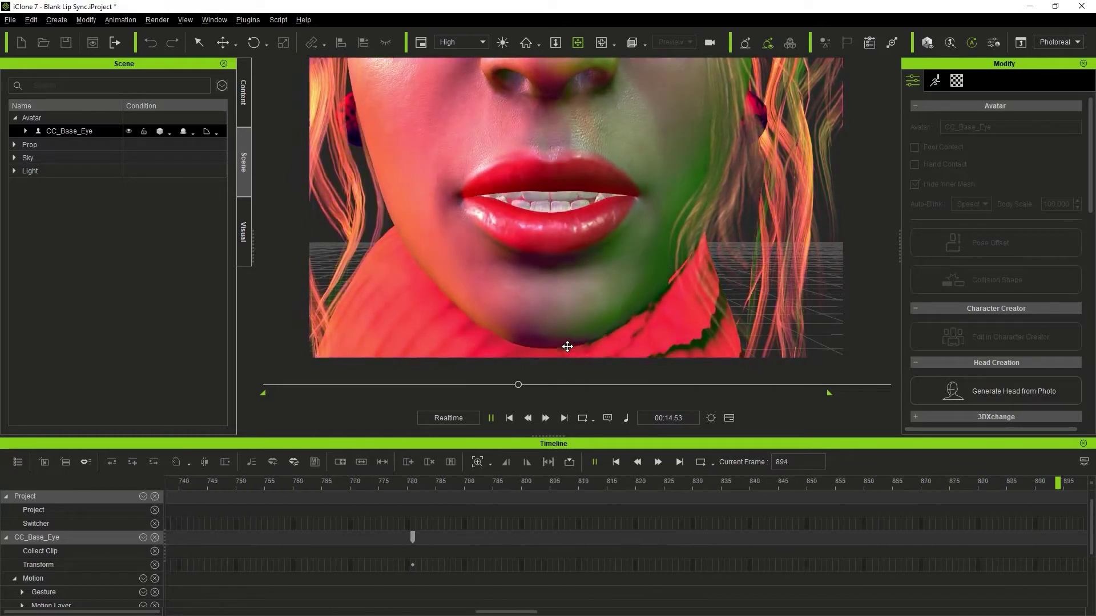
left_click_drag(548, 437, 548, 258)
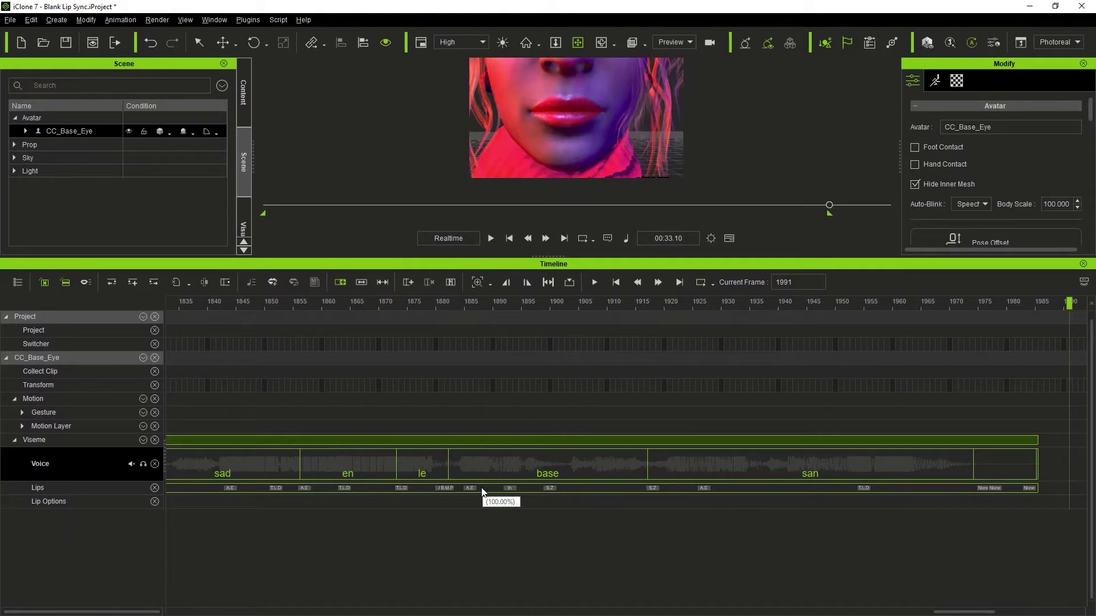
Step: Reopen the avatar's voice clip in AccuLips and play its opening passage, showing more of the waveform
left_click(205, 471)
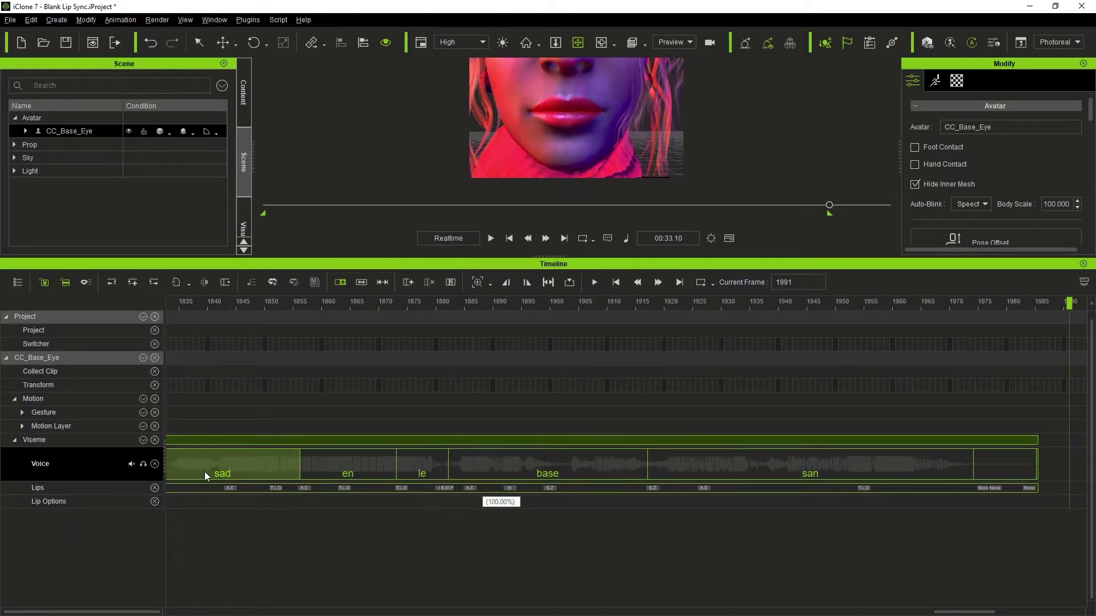
double_click(205, 469)
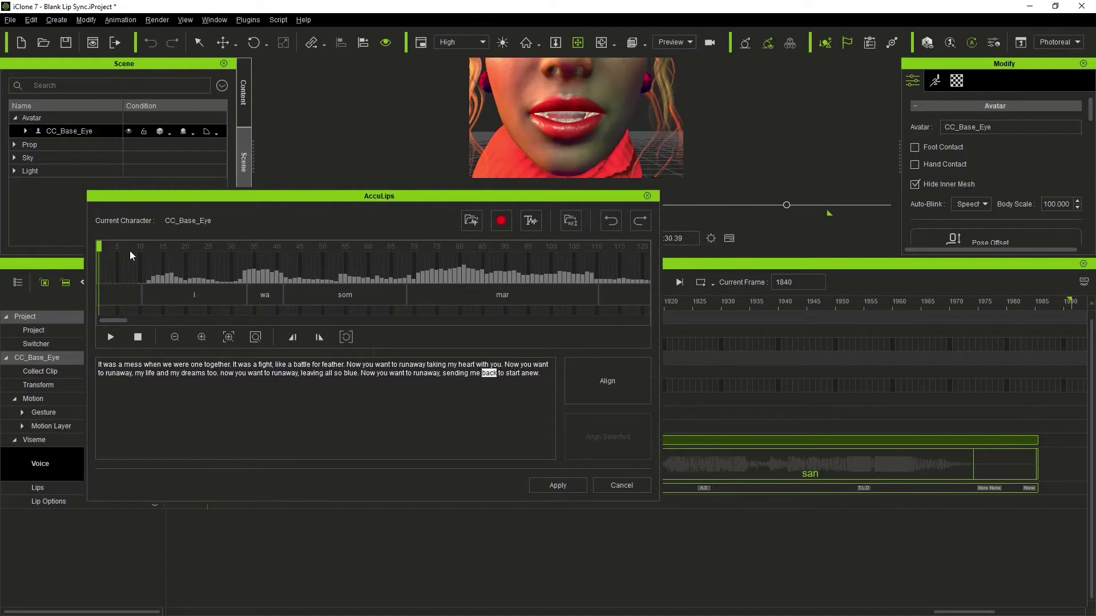
left_click_drag(101, 247, 118, 251)
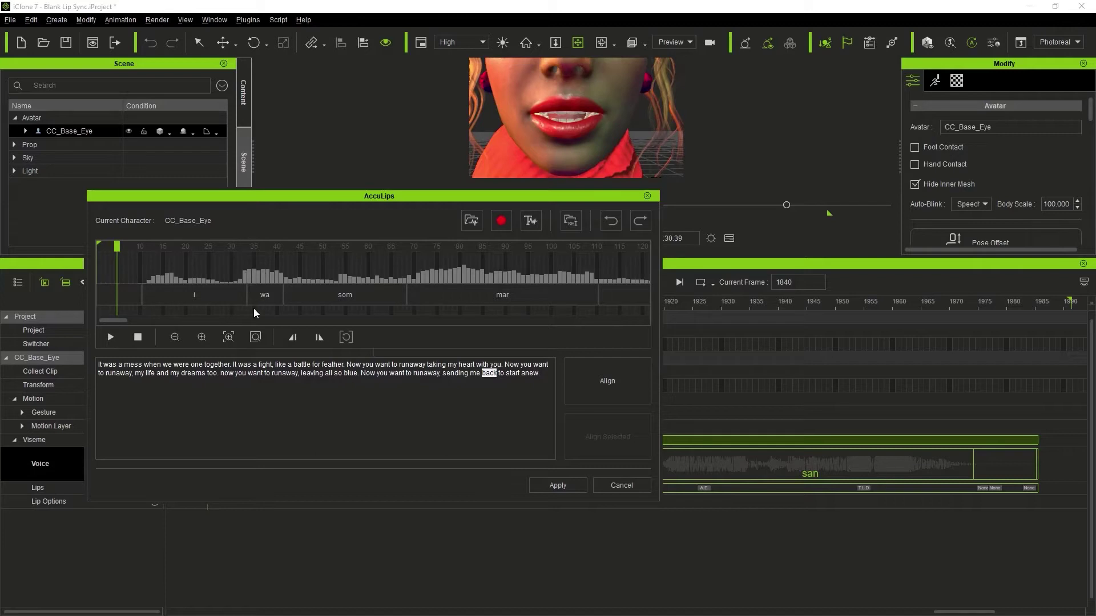
left_click(110, 338)
left_click(176, 337)
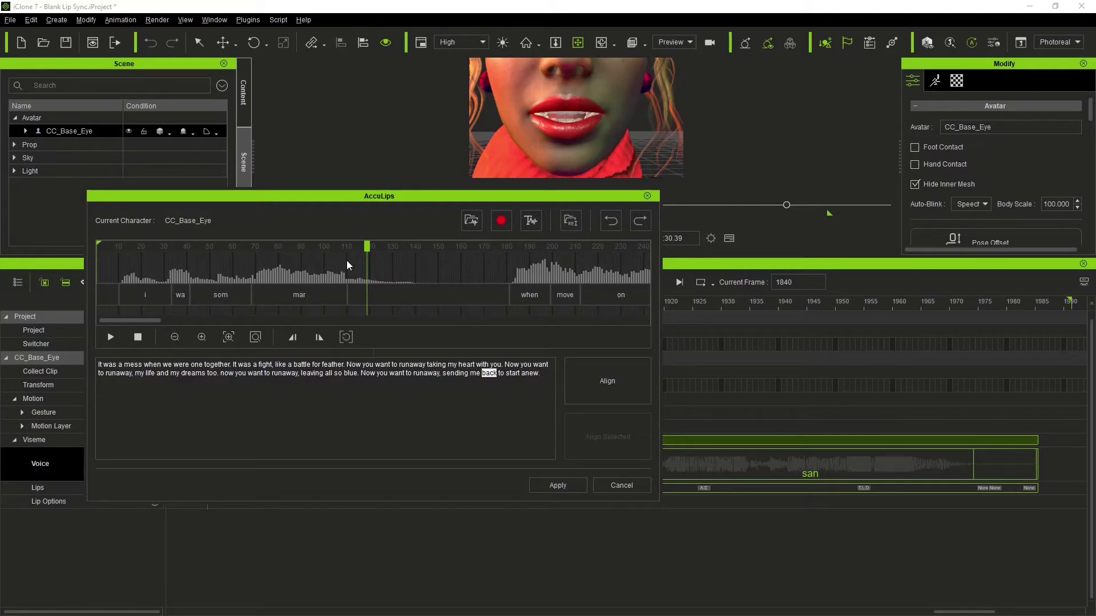
Step: Try pairing the opening audio up to about frame 143 with "It was a mess when we were one together", replaying it to check the words
left_click_drag(369, 251, 421, 278)
left_click(319, 337)
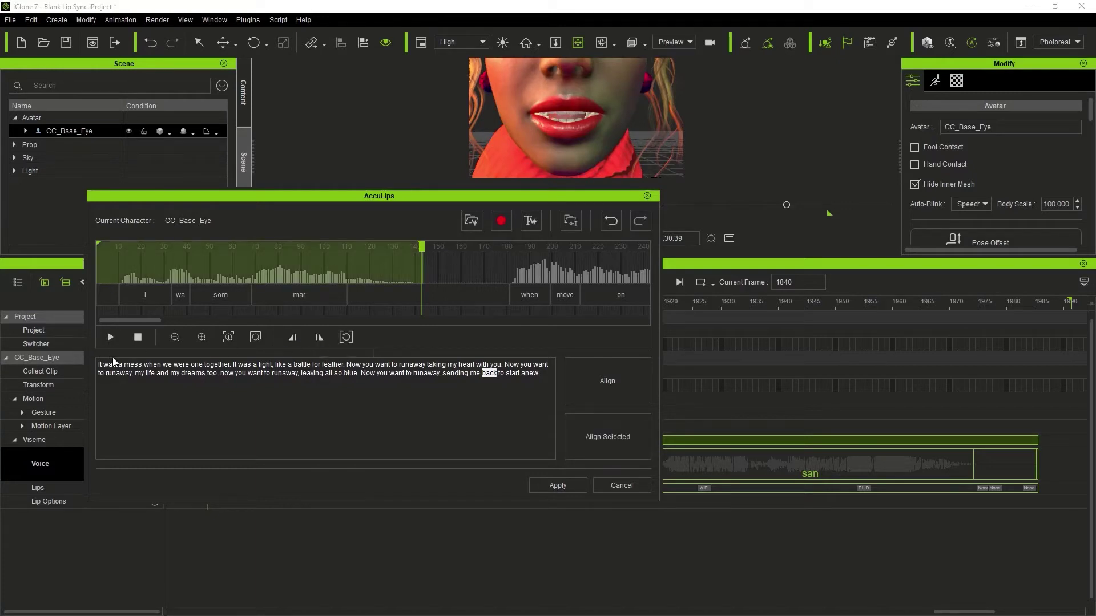
left_click_drag(98, 365, 230, 366)
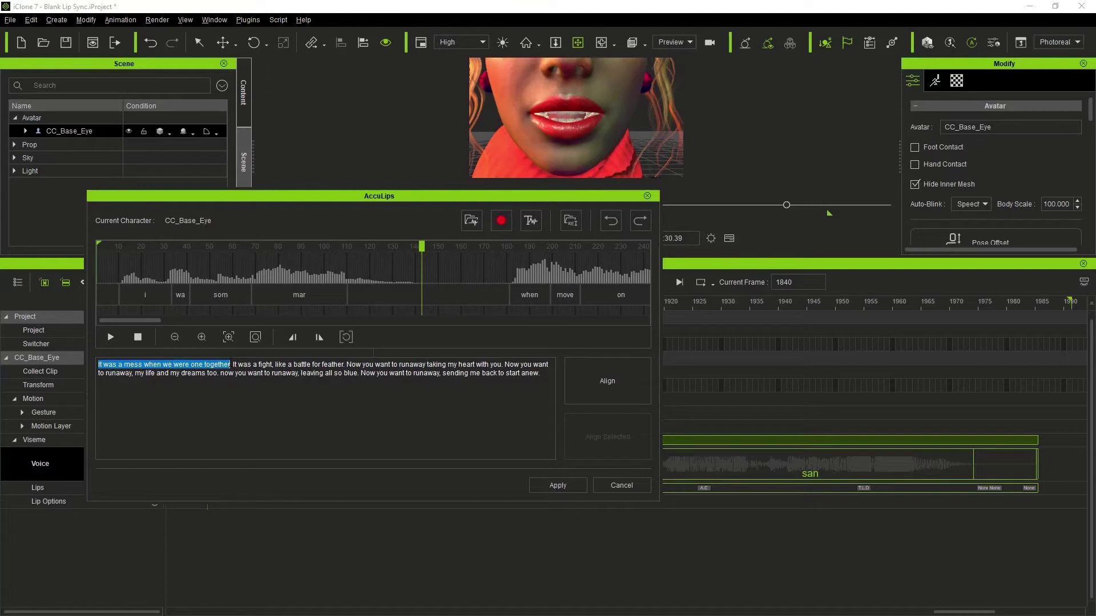
left_click_drag(229, 366, 221, 366)
left_click(137, 337)
left_click(113, 337)
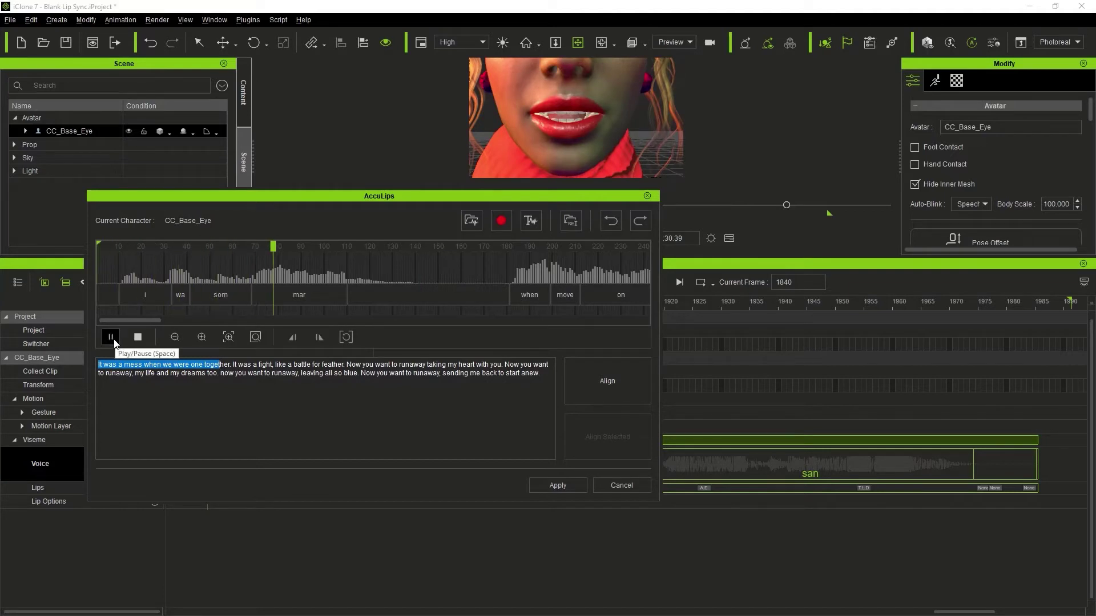
left_click(135, 339)
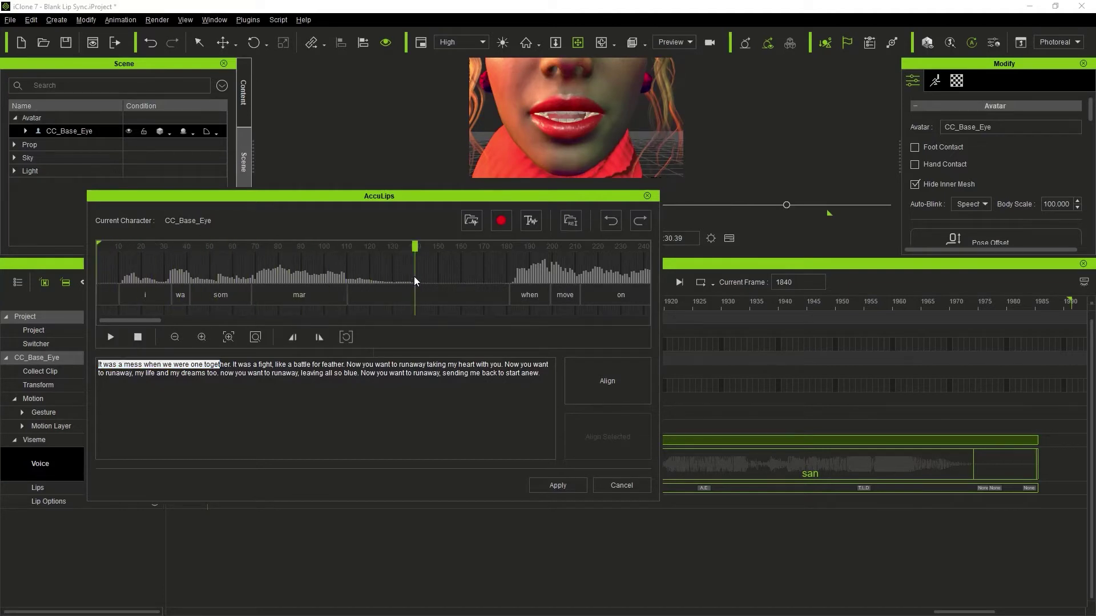
Step: Align the words "It was a mess" to the audio range from about frame 10 to about frame 143
left_click(142, 366)
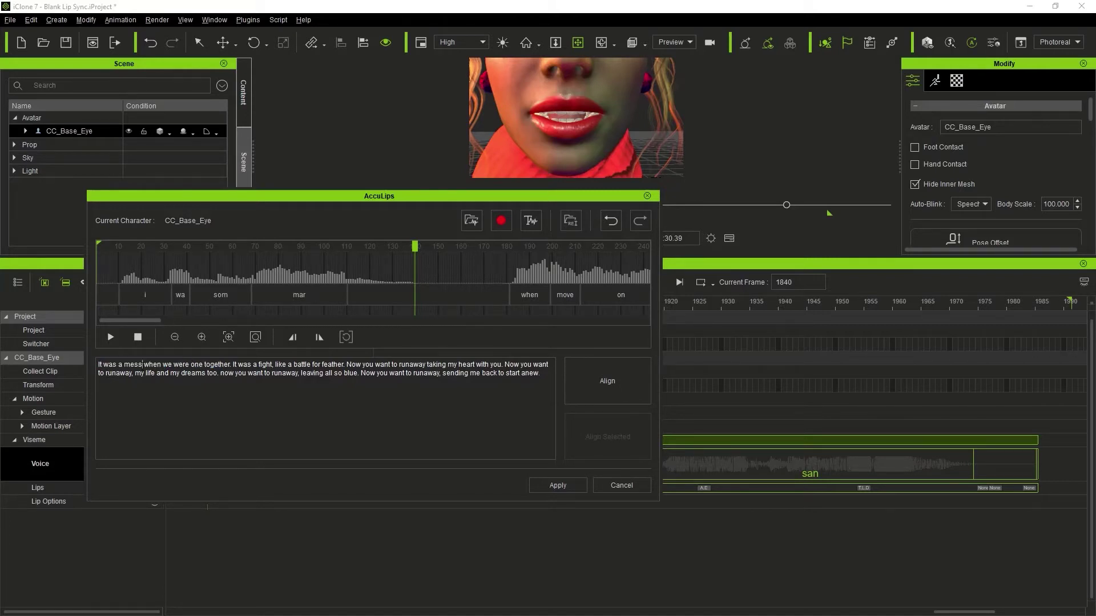
left_click_drag(142, 366, 96, 365)
left_click(318, 341)
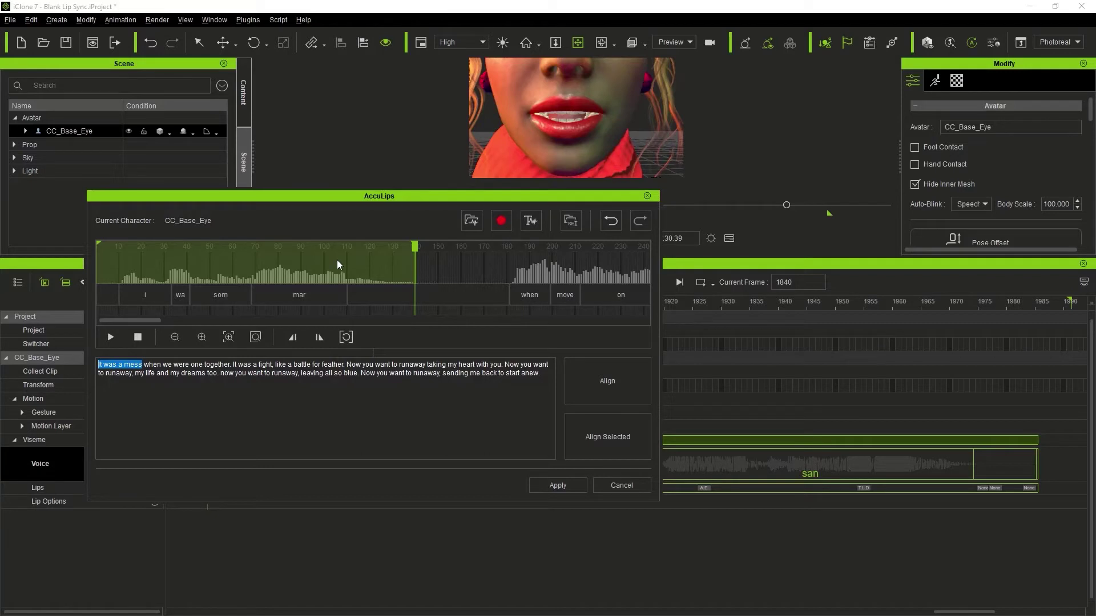
left_click_drag(99, 245, 103, 246)
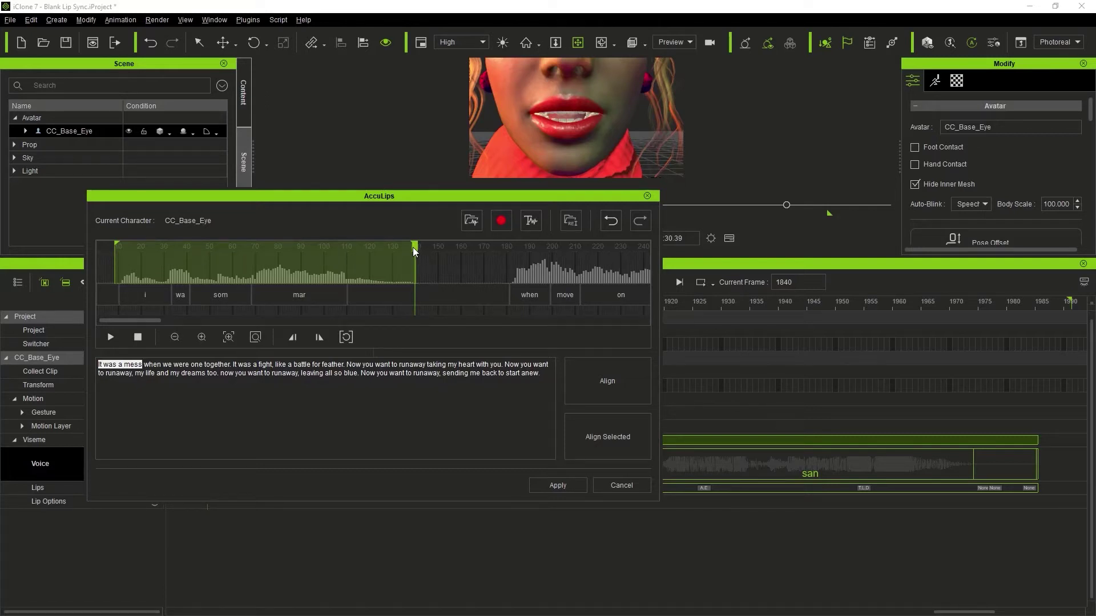
mouse_move(415, 247)
left_mouse_down()
mouse_move(401, 248)
mouse_move(421, 243)
left_mouse_up()
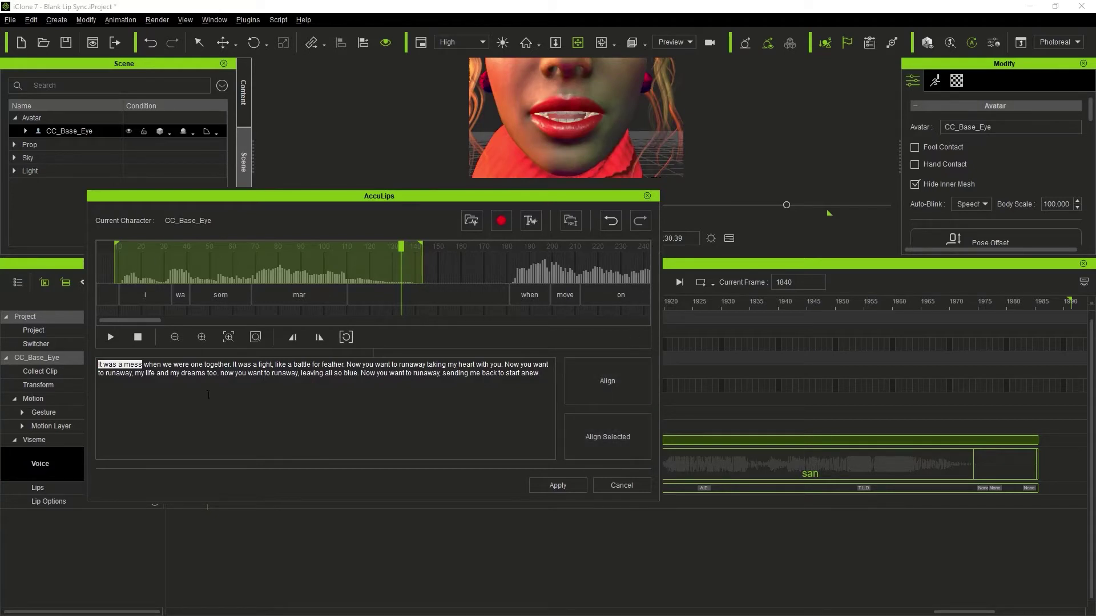
left_click(614, 438)
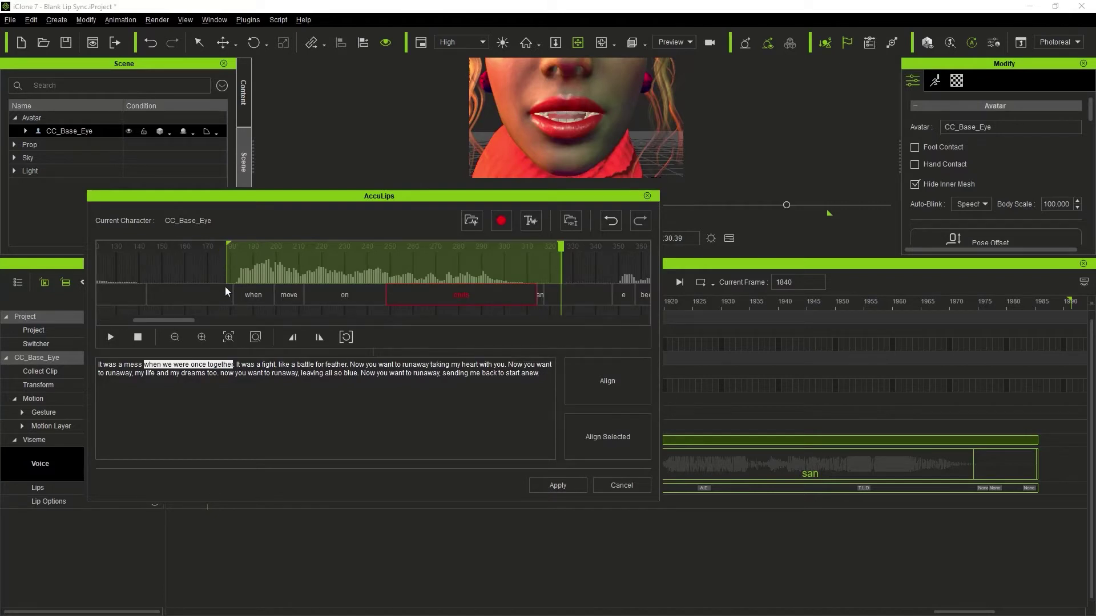
Step: Align "when we were once together" to the audio range from about frame 178 to about frame 323 and apply the alignment to the avatar
left_click_drag(176, 320, 201, 321)
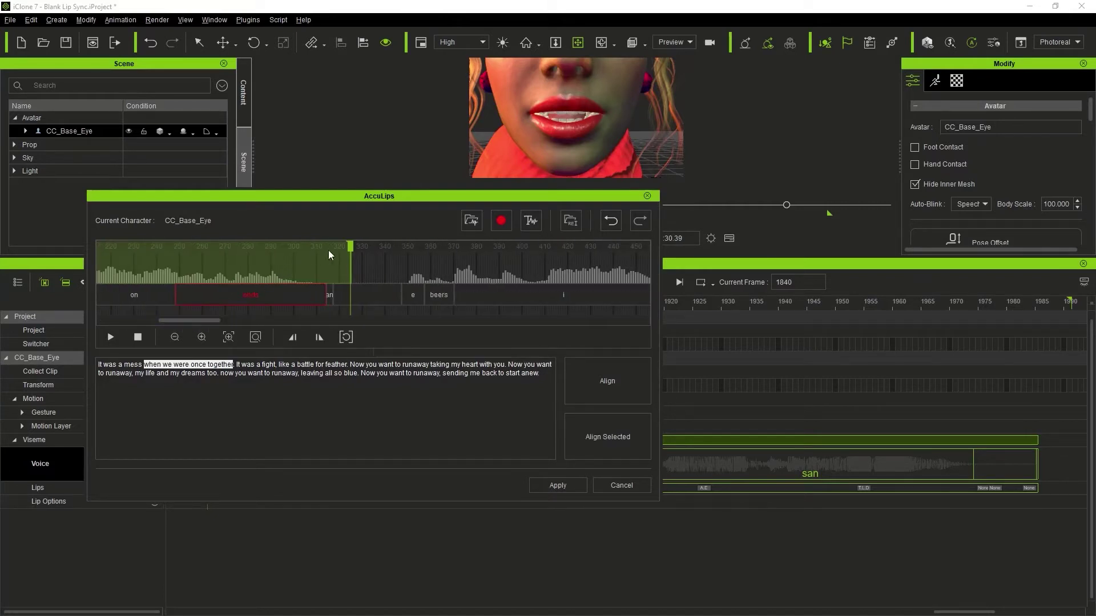
mouse_move(347, 245)
left_mouse_down()
mouse_move(325, 246)
mouse_move(346, 244)
left_mouse_up()
left_click(624, 442)
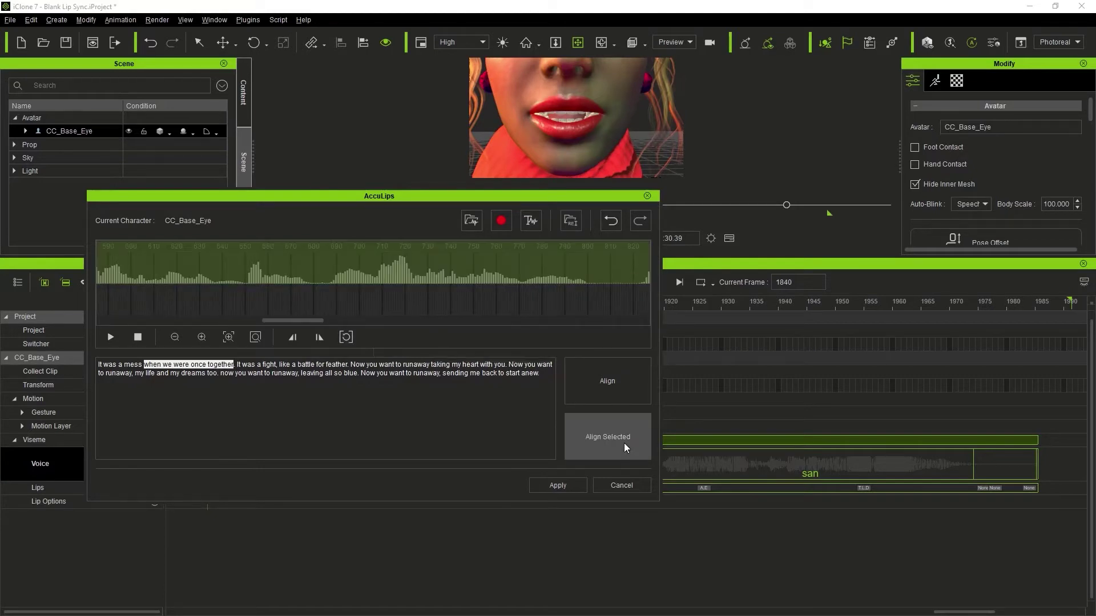
left_click(560, 485)
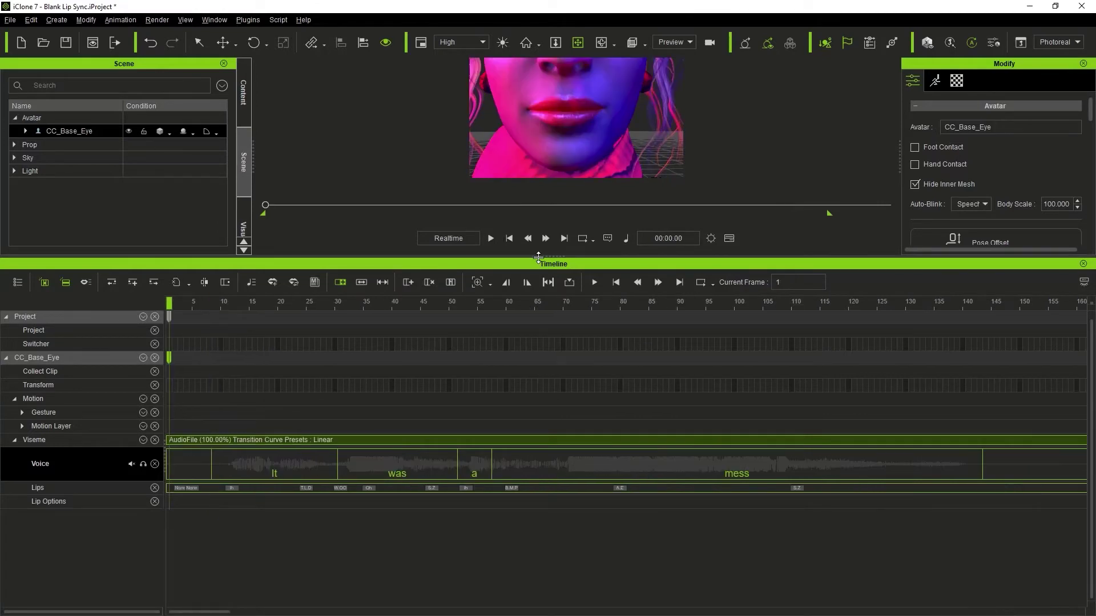
Step: Play the aligned opening phrases from the start with an enlarged view of the avatar's mouth to check the lip-sync
left_click_drag(536, 254, 551, 428)
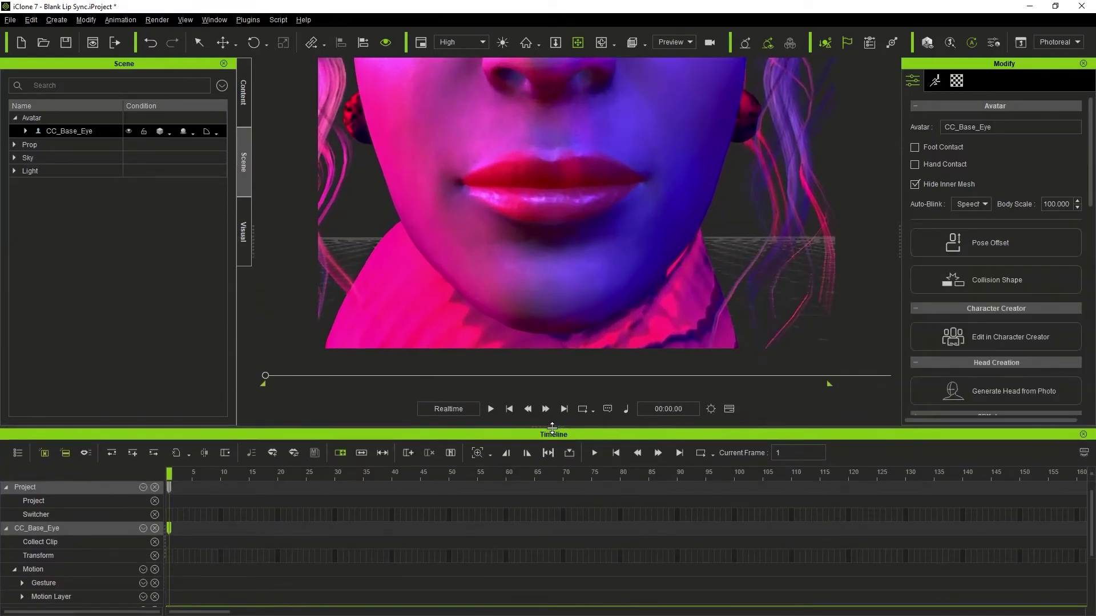
left_click(491, 409)
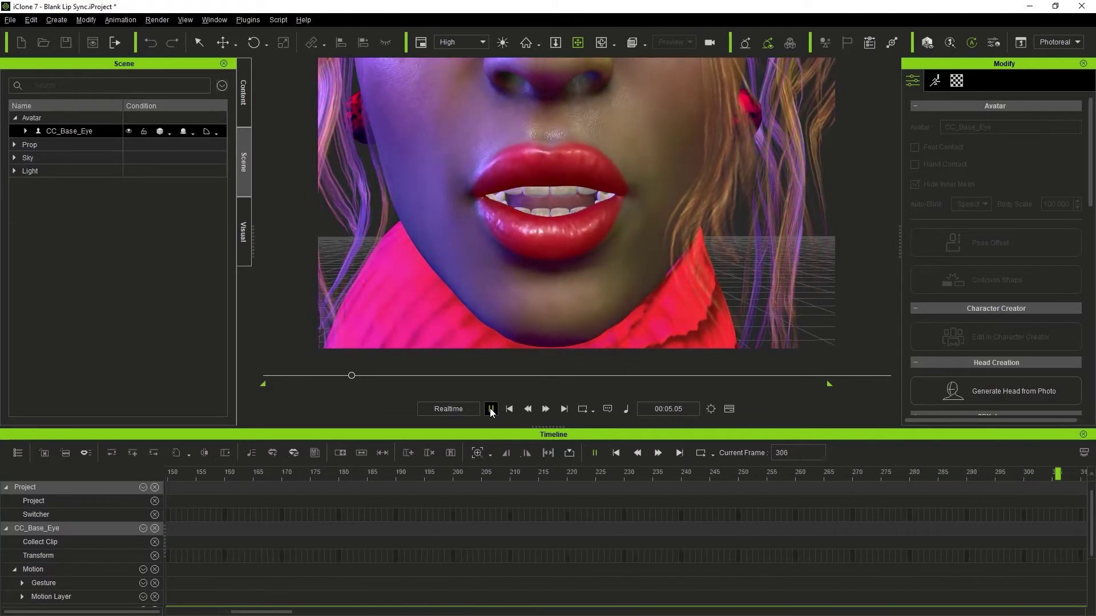
left_click(491, 409)
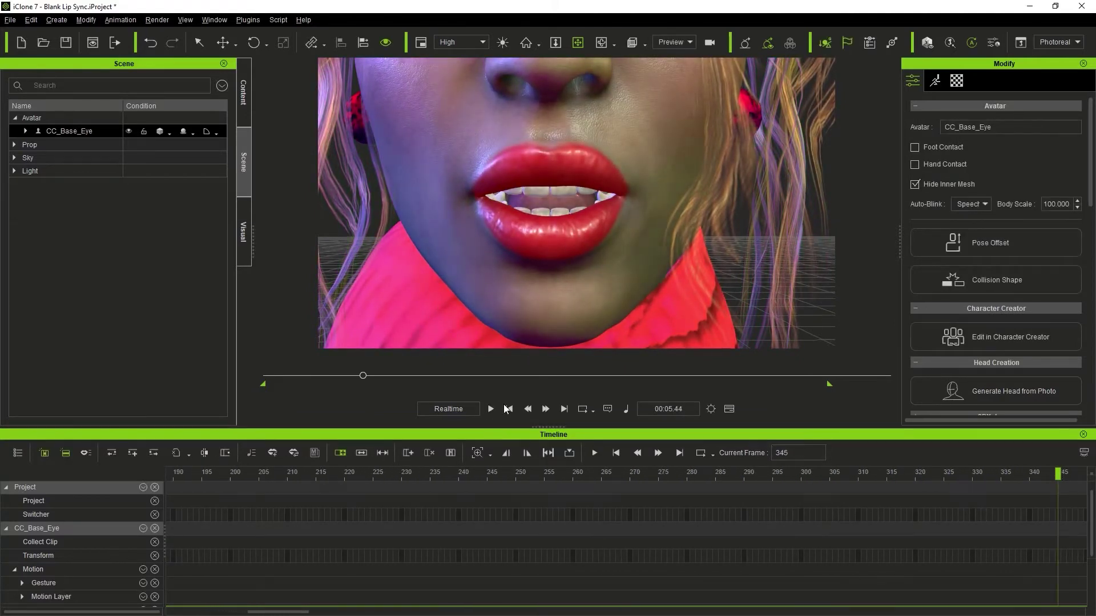
left_click_drag(550, 427, 557, 268)
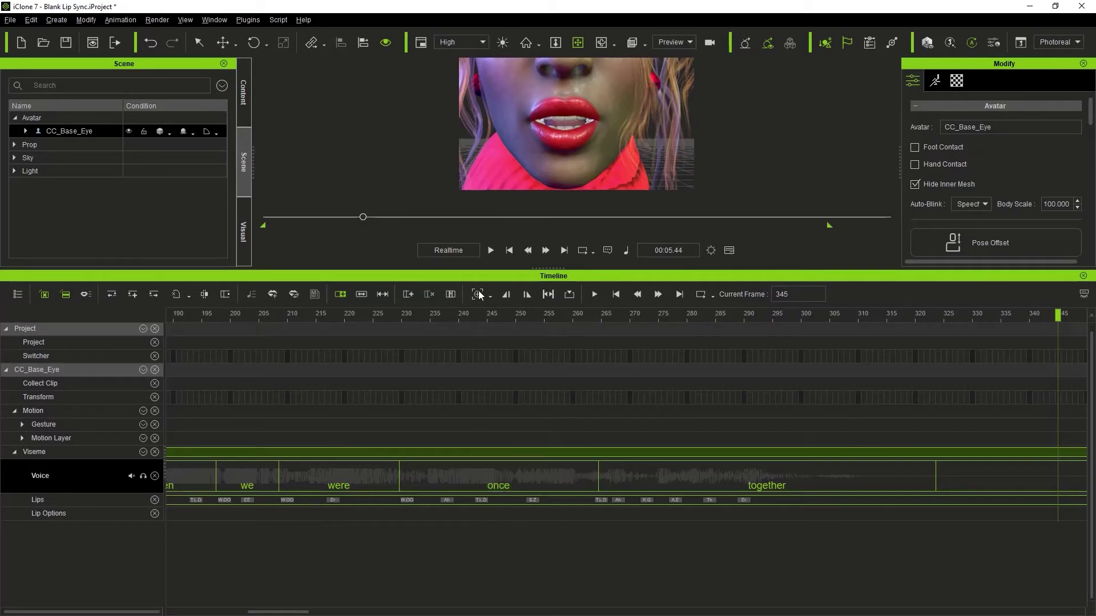
left_click(511, 251)
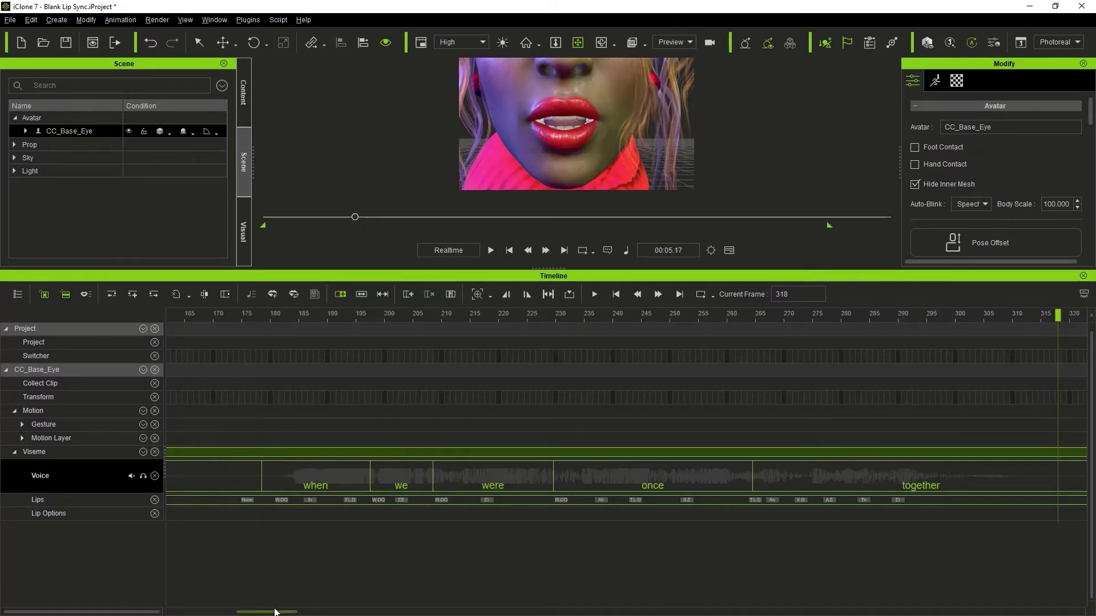
Step: Move the Er lip key at the end of "together" to frame 309 and open it in the Lips Editor
left_click_drag(274, 612, 326, 610)
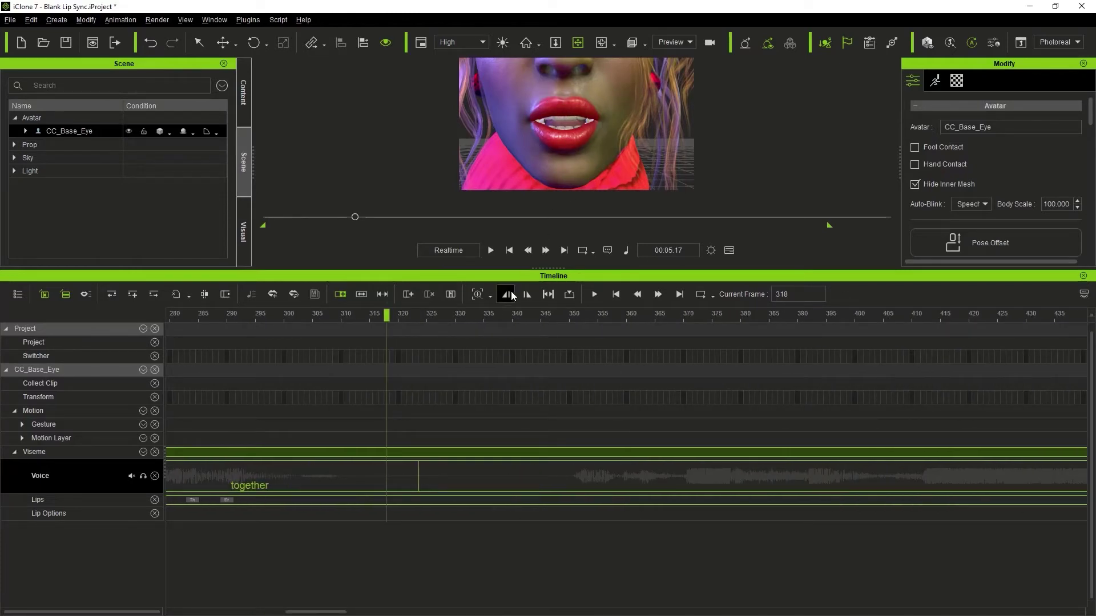
left_click(227, 500)
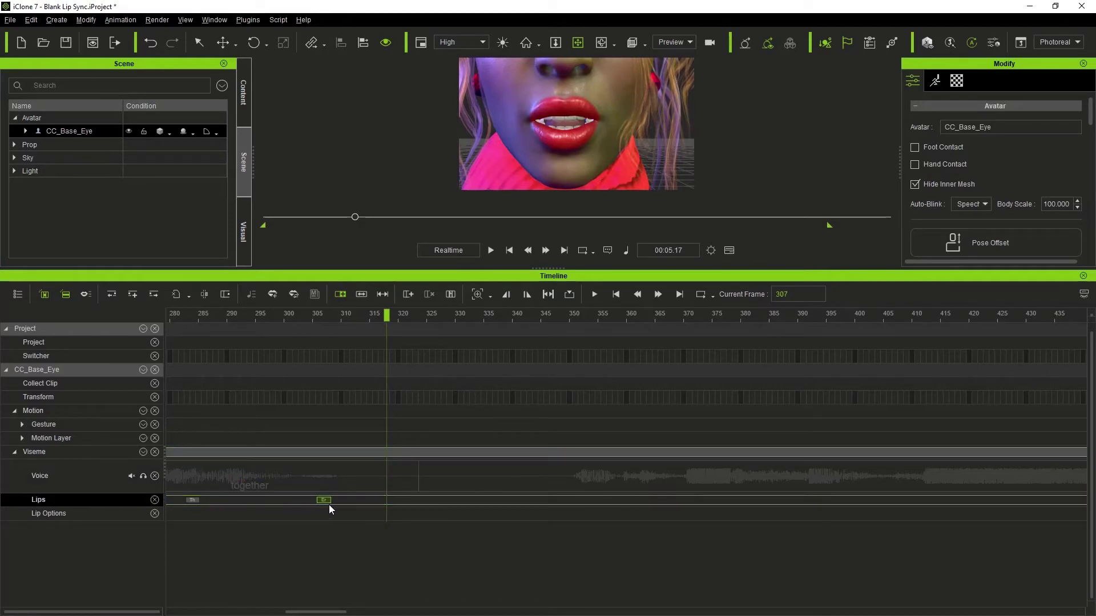
double_click(326, 501)
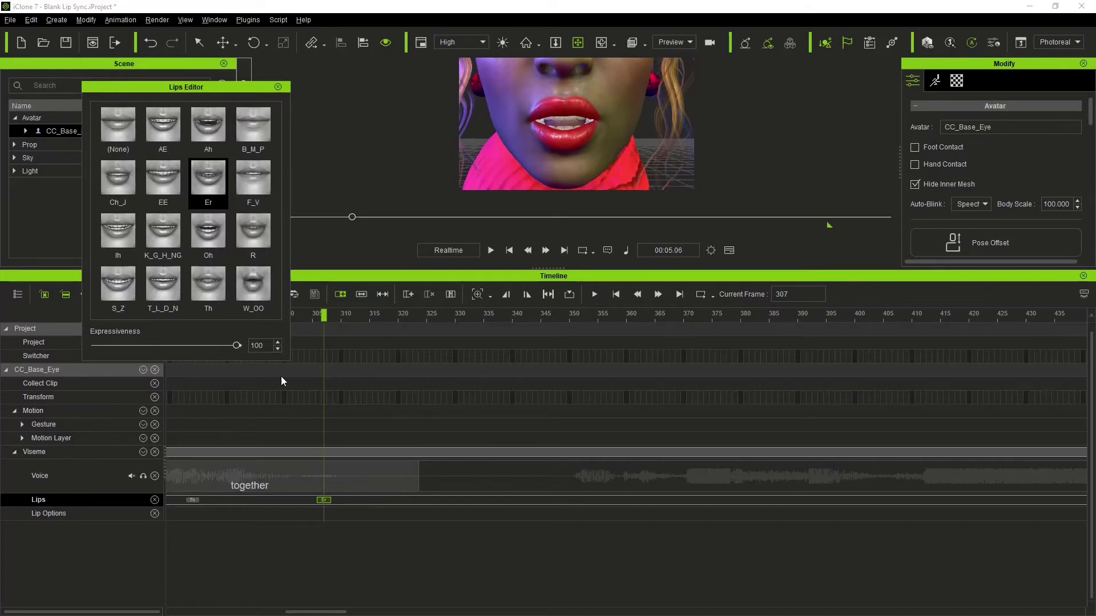
left_click_drag(209, 85, 282, 105)
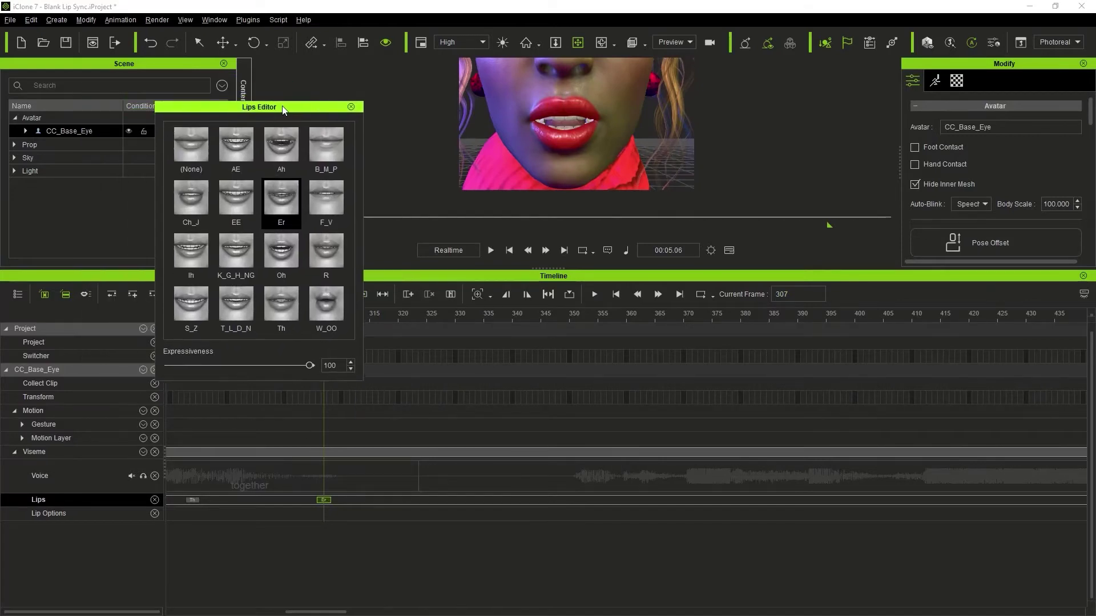
left_click_drag(324, 501, 335, 503)
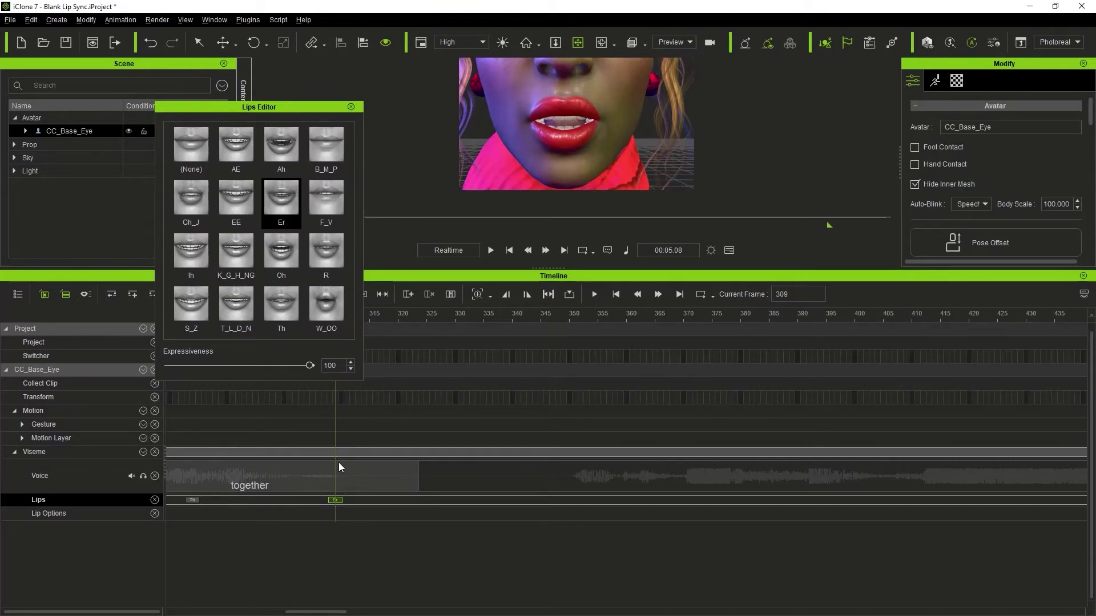
Step: Move the Er lip key at the end of "together" to frame 314 and replay the word from frame 285
left_click_drag(331, 501, 364, 499)
left_click(196, 394)
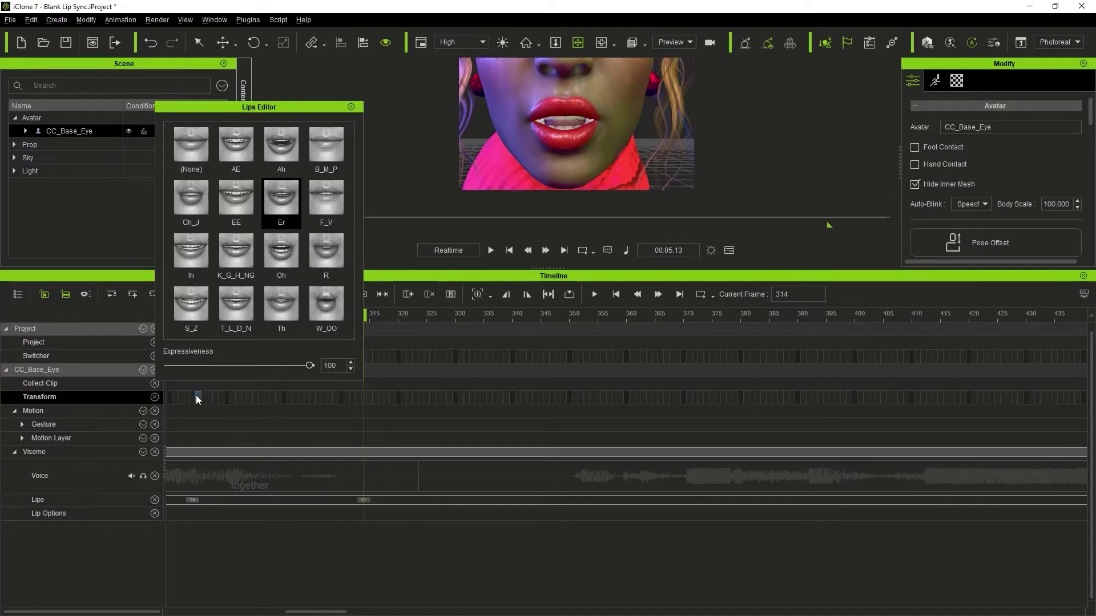
left_click(196, 395)
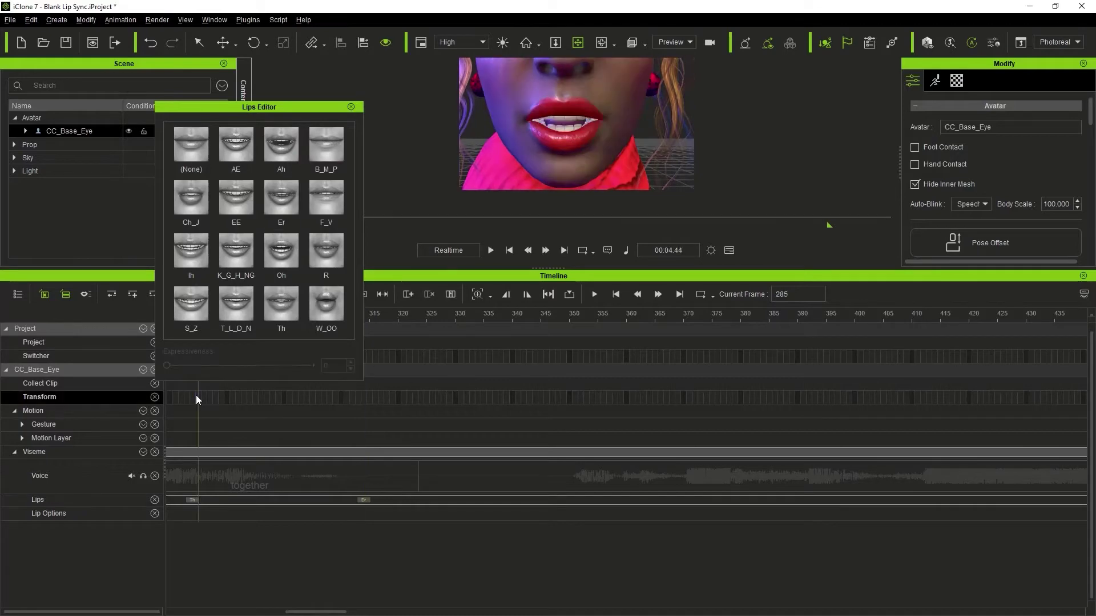
left_click(490, 250)
key("space")
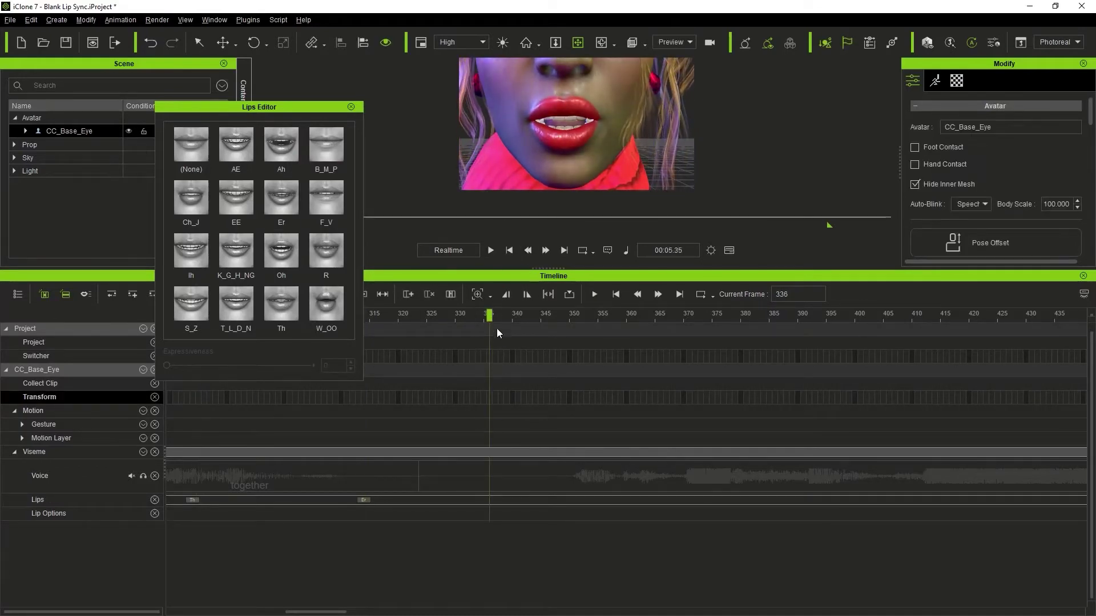
left_click(484, 319)
left_click(347, 378)
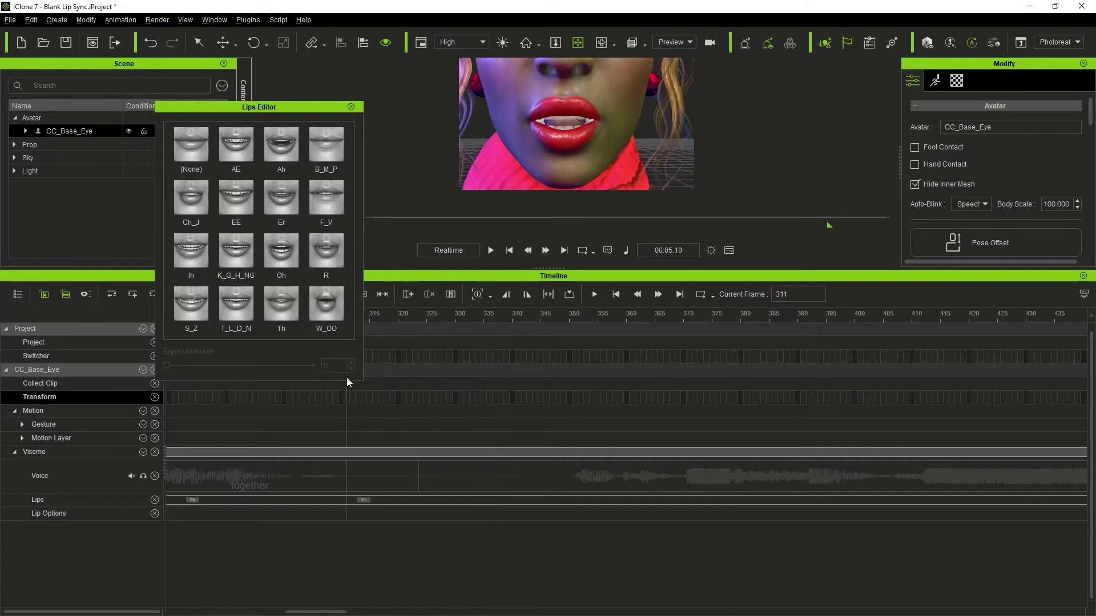
Step: Try the Ah mouth shape on the lip key at frame 314, settle on AE, and close the Lips Editor
left_click(365, 500)
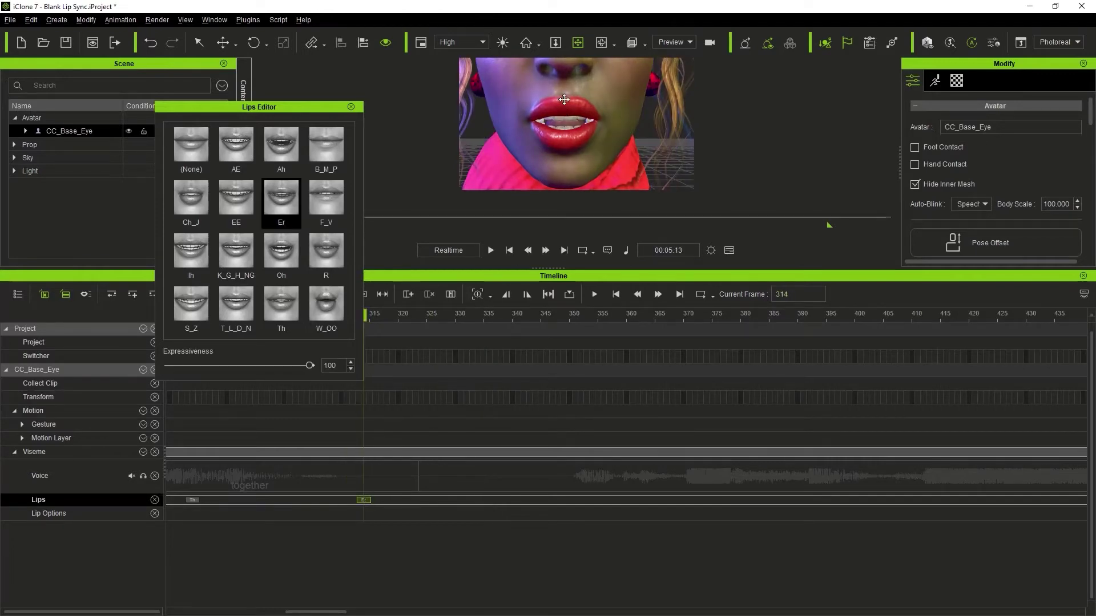
left_click(281, 148)
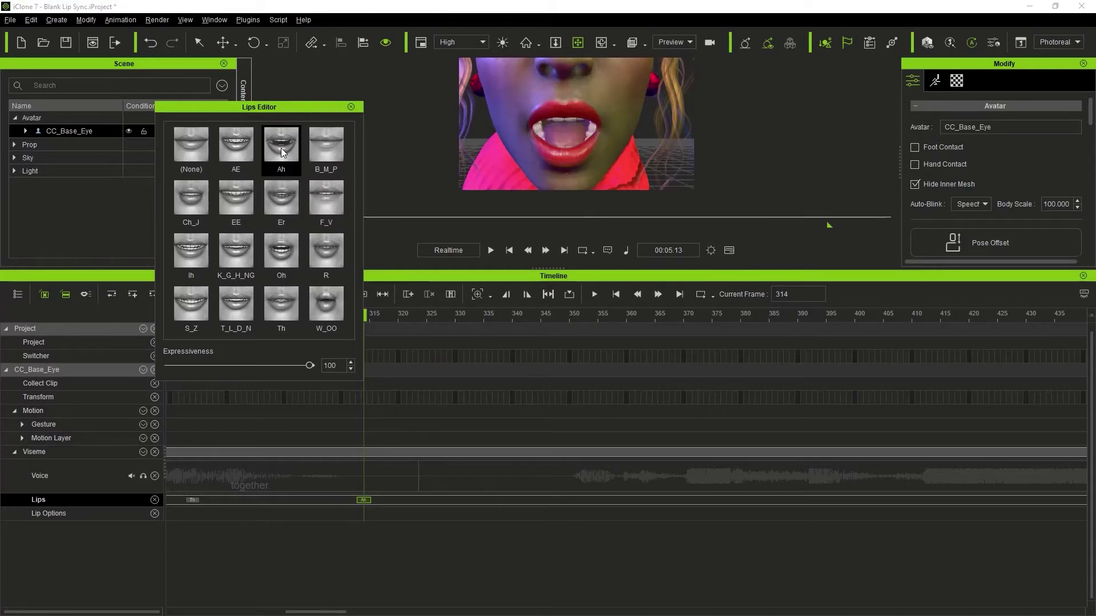
left_click(233, 149)
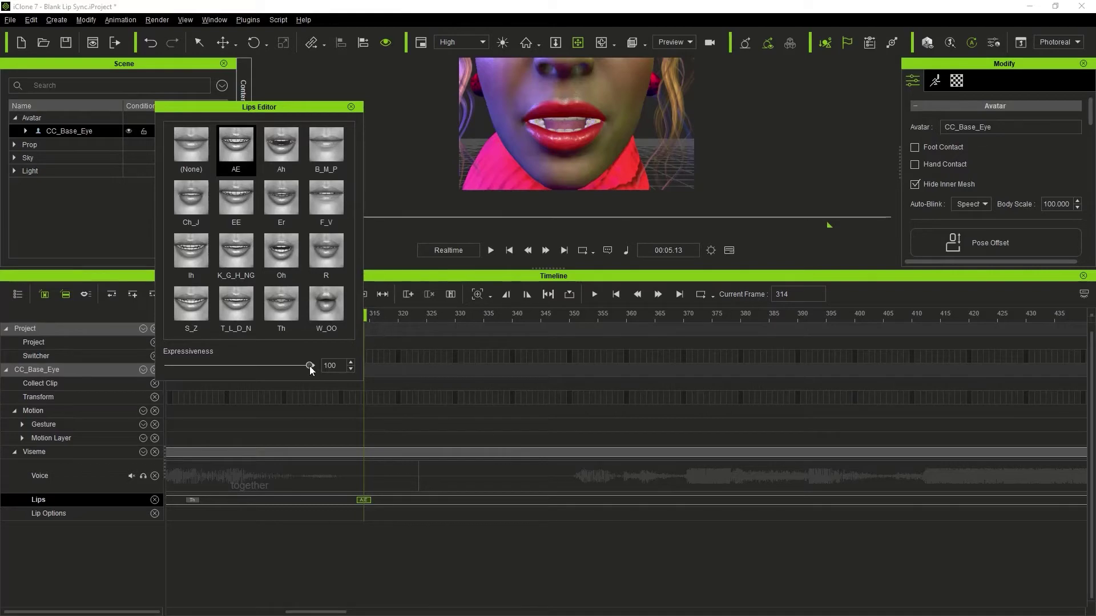
mouse_move(310, 365)
left_mouse_down()
mouse_move(222, 365)
mouse_move(202, 354)
mouse_move(316, 358)
left_mouse_up()
left_click(353, 108)
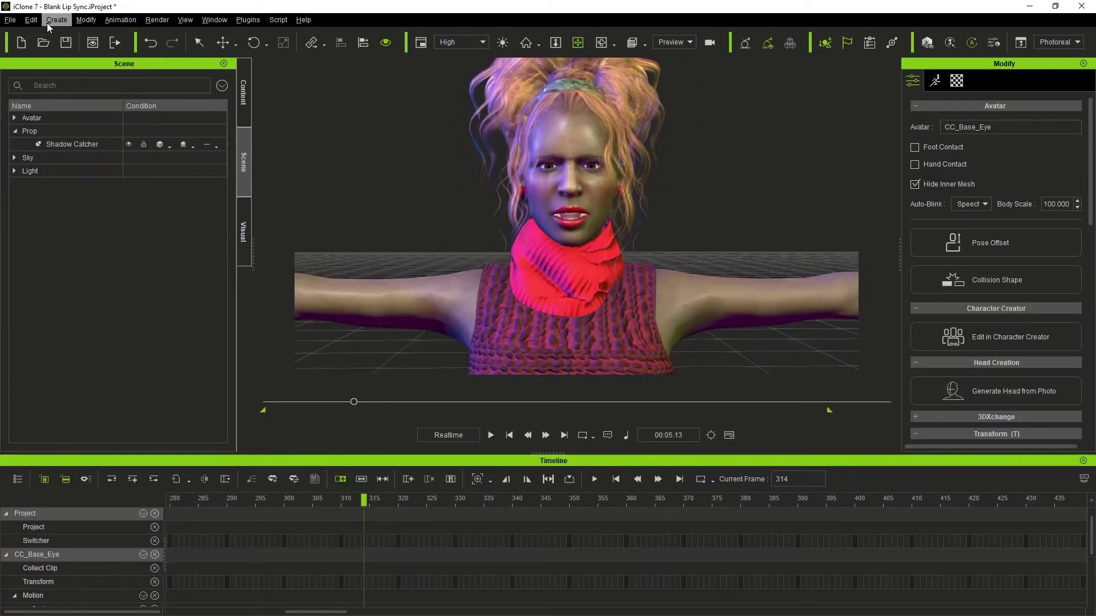
Step: Add a camera to the scene, look over its properties and open its name for editing
left_click(53, 20)
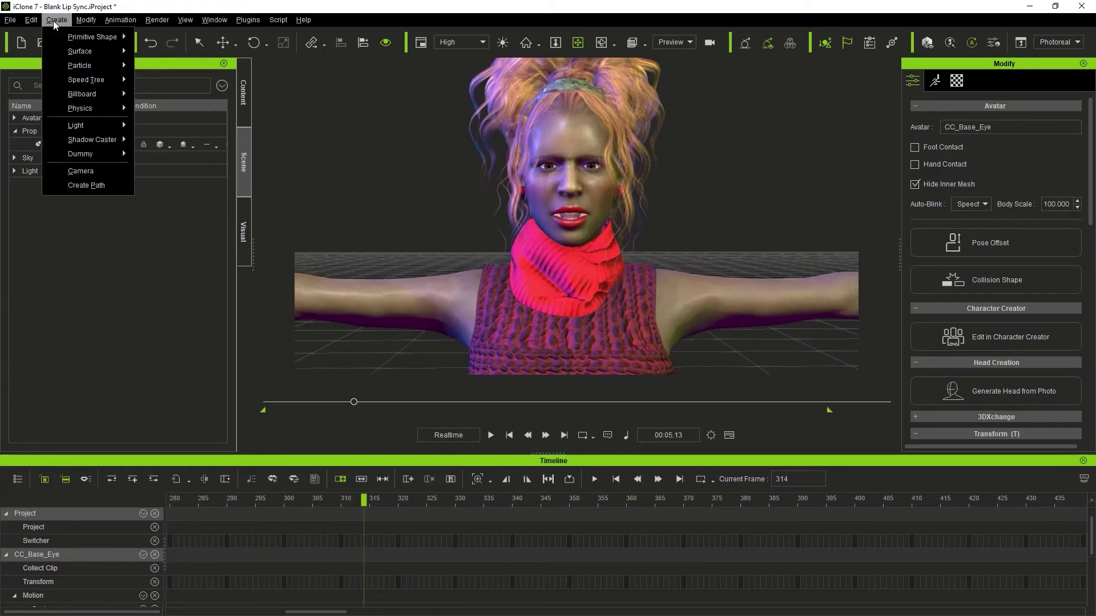
left_click(82, 172)
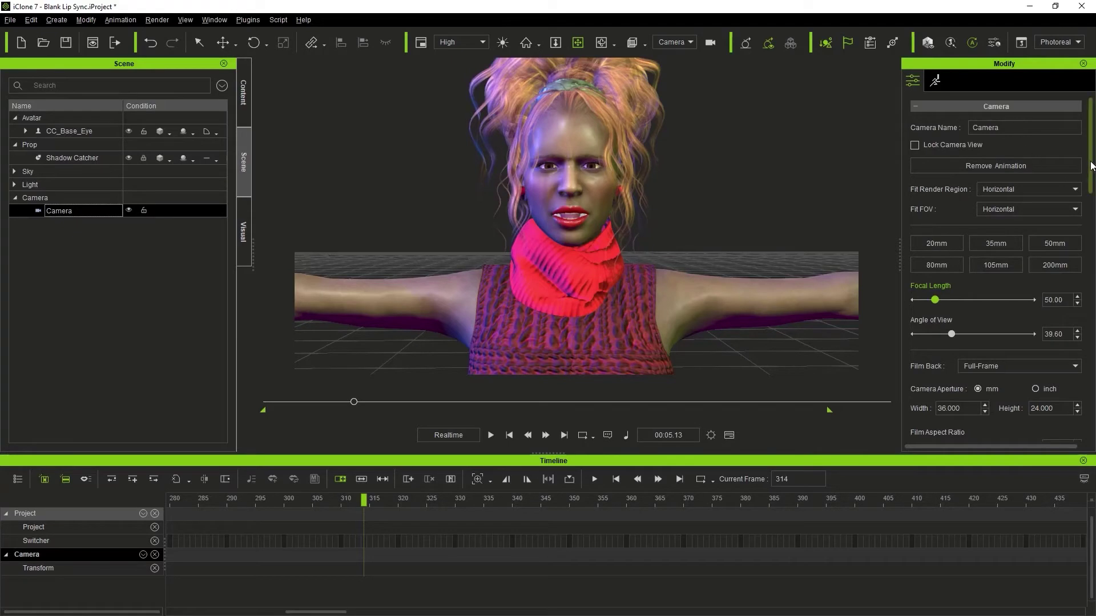
mouse_move(1091, 167)
left_mouse_down()
mouse_move(1091, 177)
mouse_move(1091, 165)
left_mouse_up()
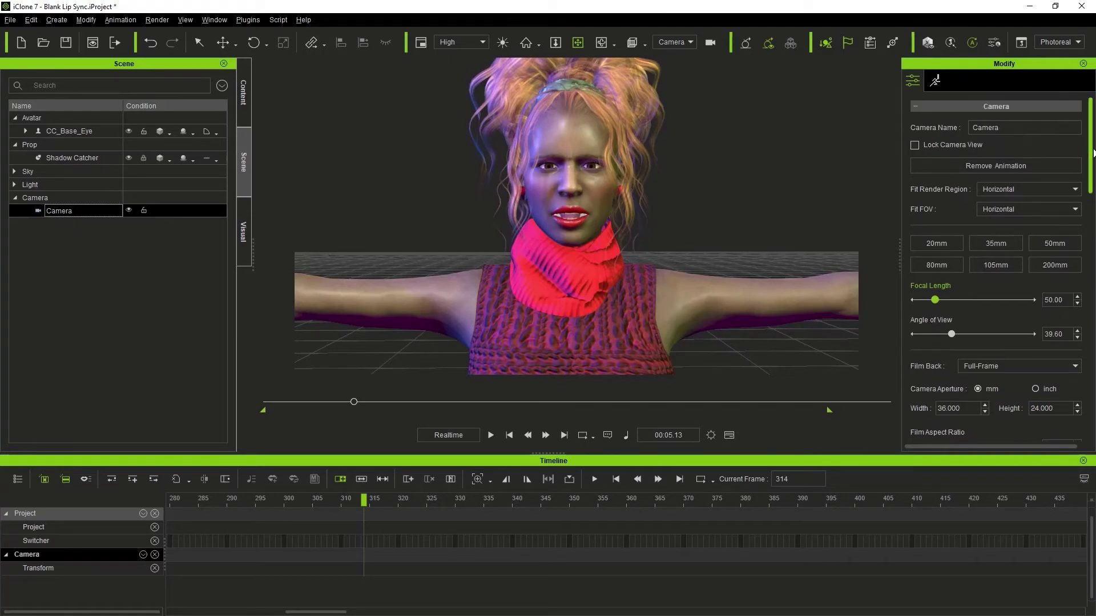
double_click(999, 131)
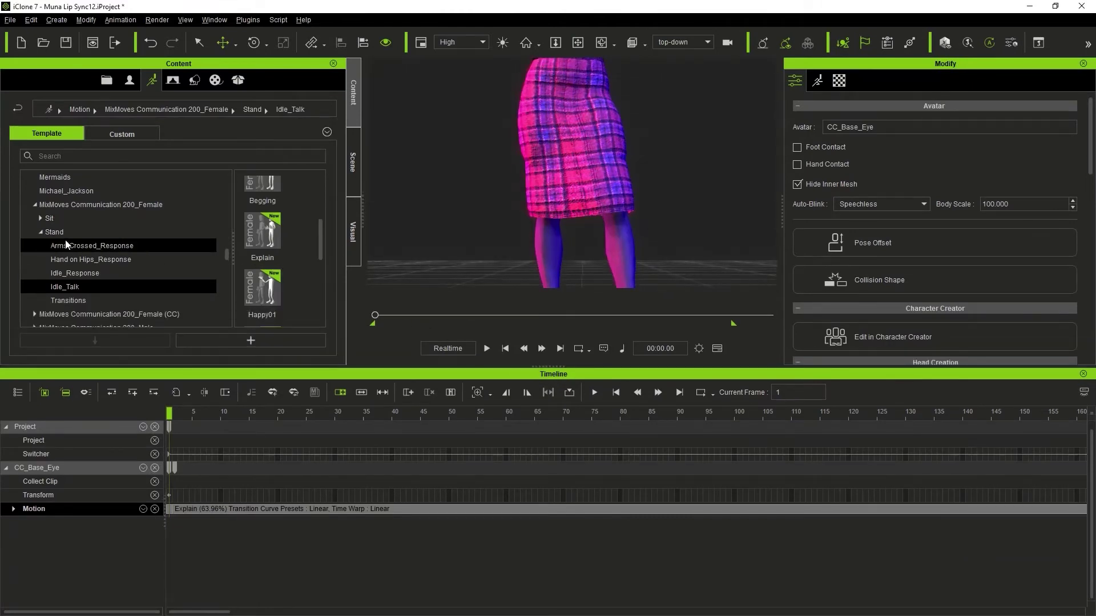
Step: Examine the Explain motion among the standing Idle_Talk clips of MixMoves Communication 200_Female in the finished project
left_click(40, 233)
left_click(40, 233)
left_click(39, 233)
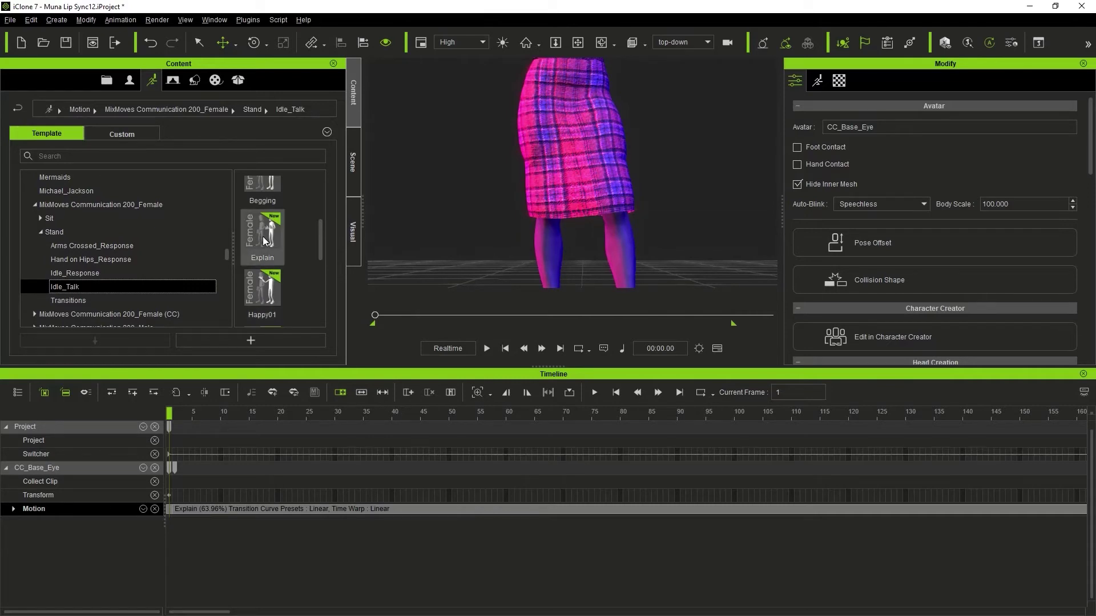
mouse_move(257, 252)
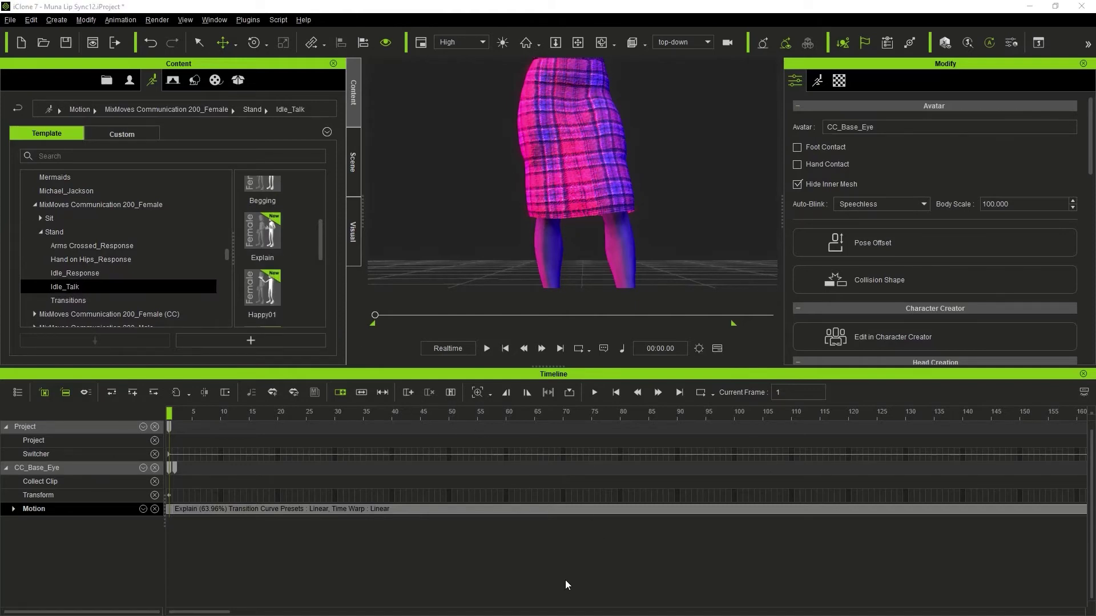
Step: Play the finished Muna Lip Sync12 project from the first frame with the viewport enlarged
left_click(505, 348)
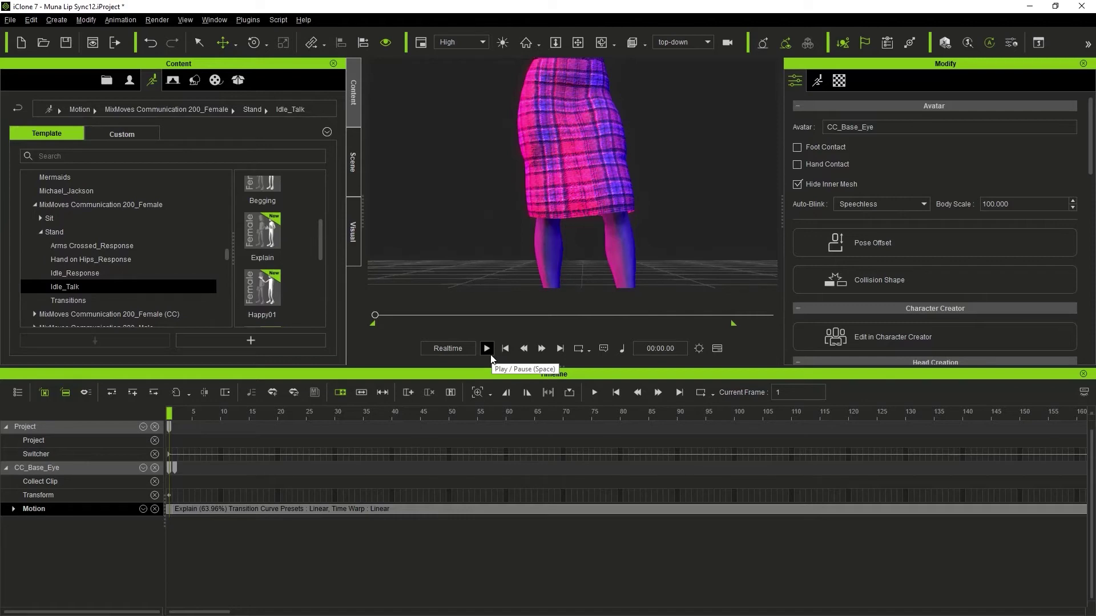
left_click(487, 349)
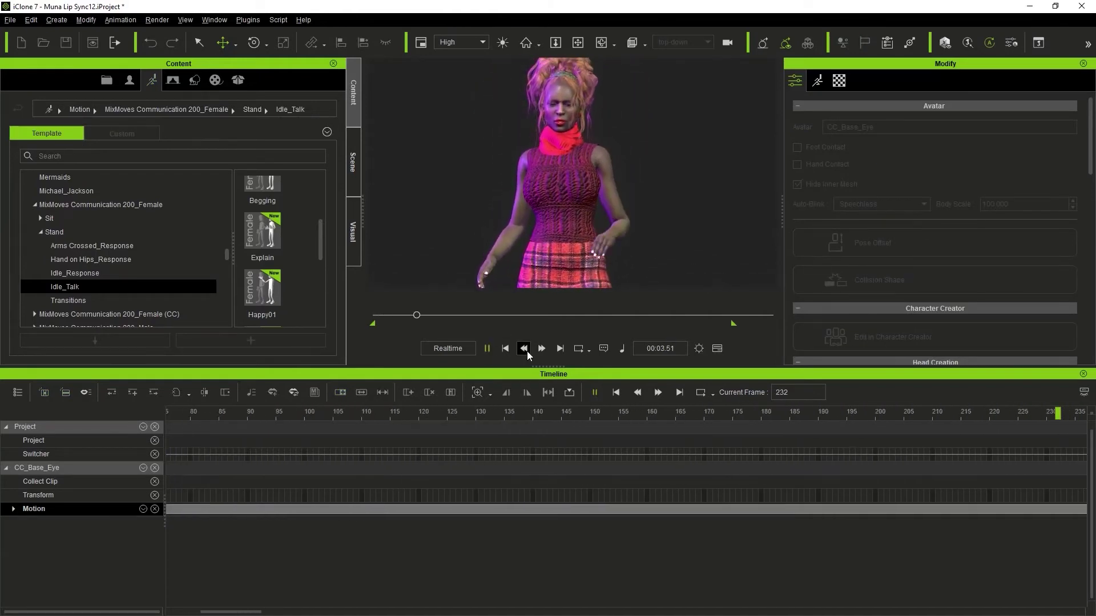
left_click_drag(550, 365, 550, 464)
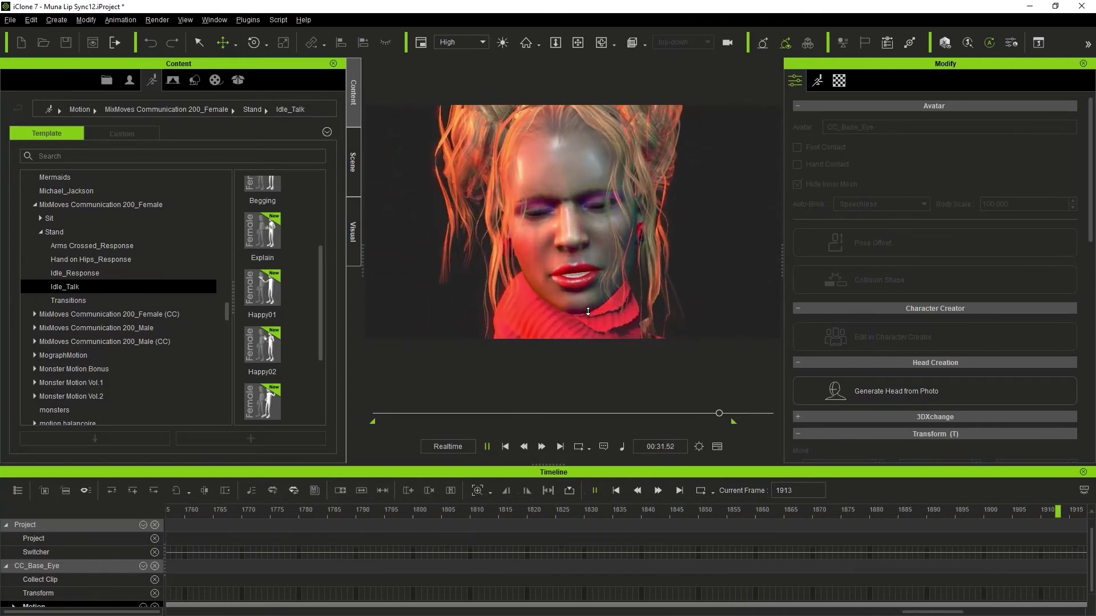
left_click(487, 447)
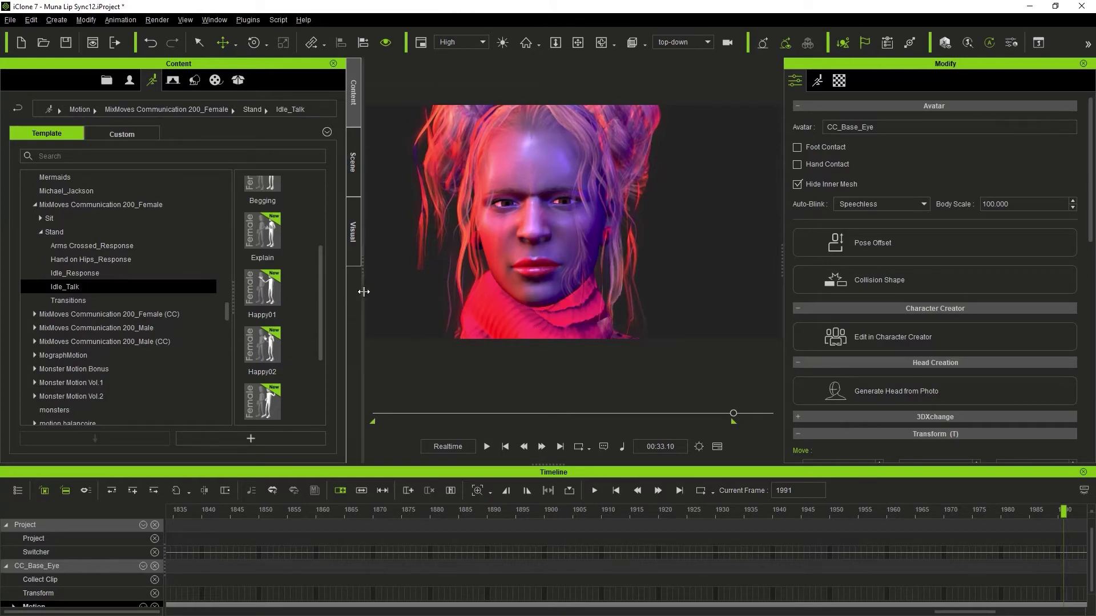
Step: Open Face Puppet for the avatar and look through its face animation profiles
left_click(817, 80)
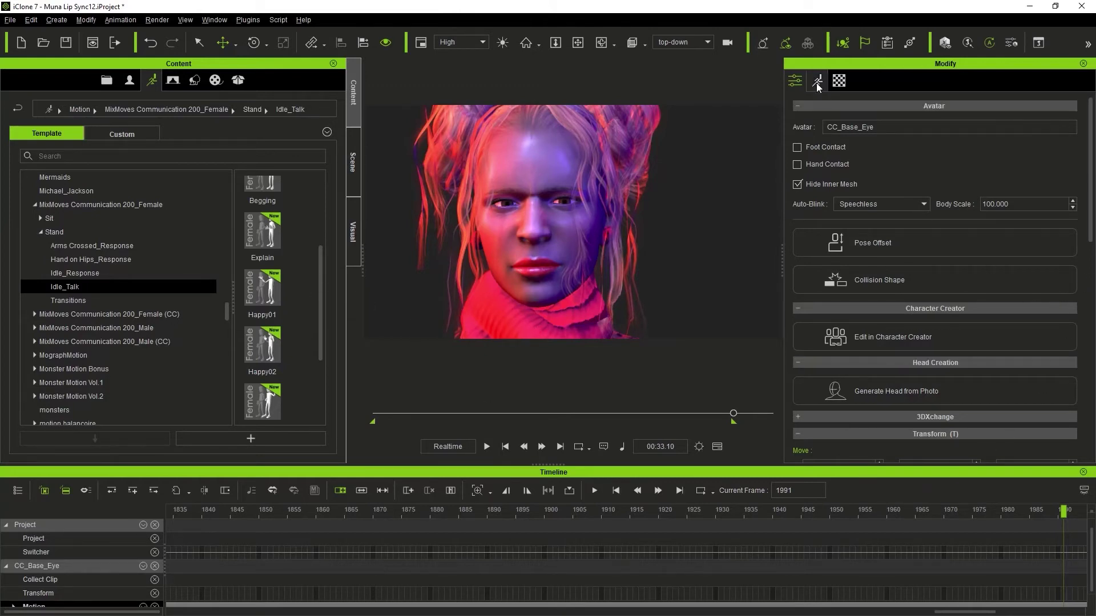
left_click(908, 379)
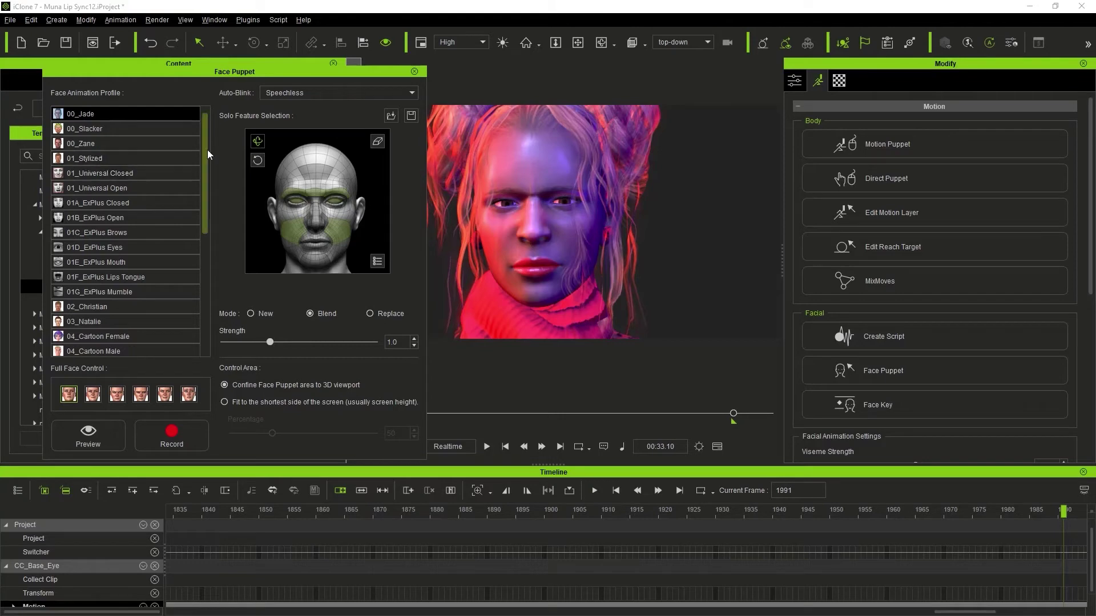
left_click_drag(204, 182, 214, 307)
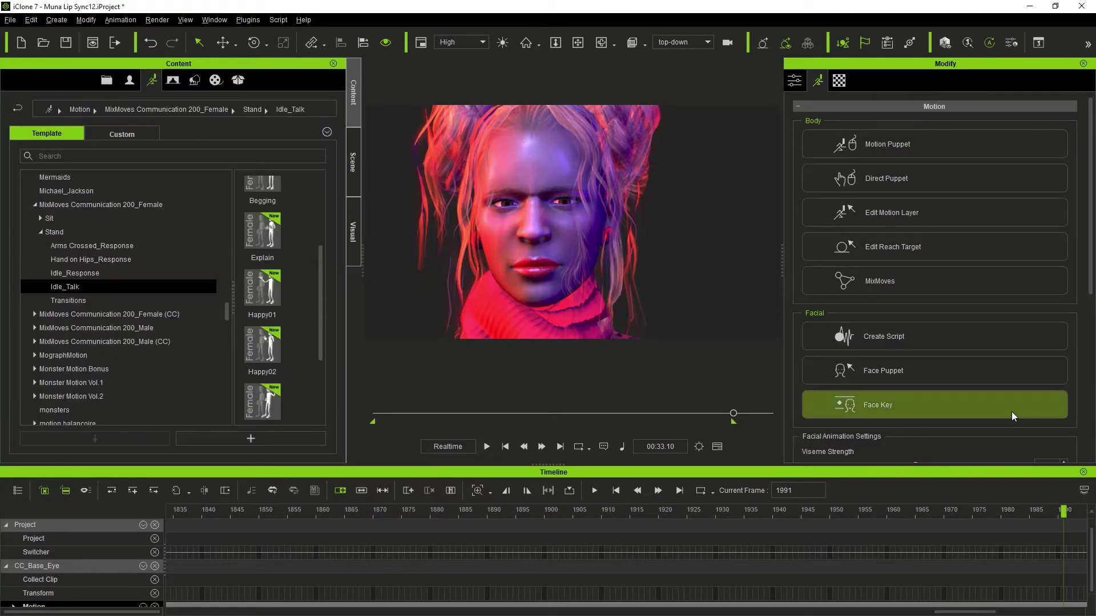
Step: Open the Face Key editor, review its Muscle, Expression and Modify controls, and close it
left_click(1011, 412)
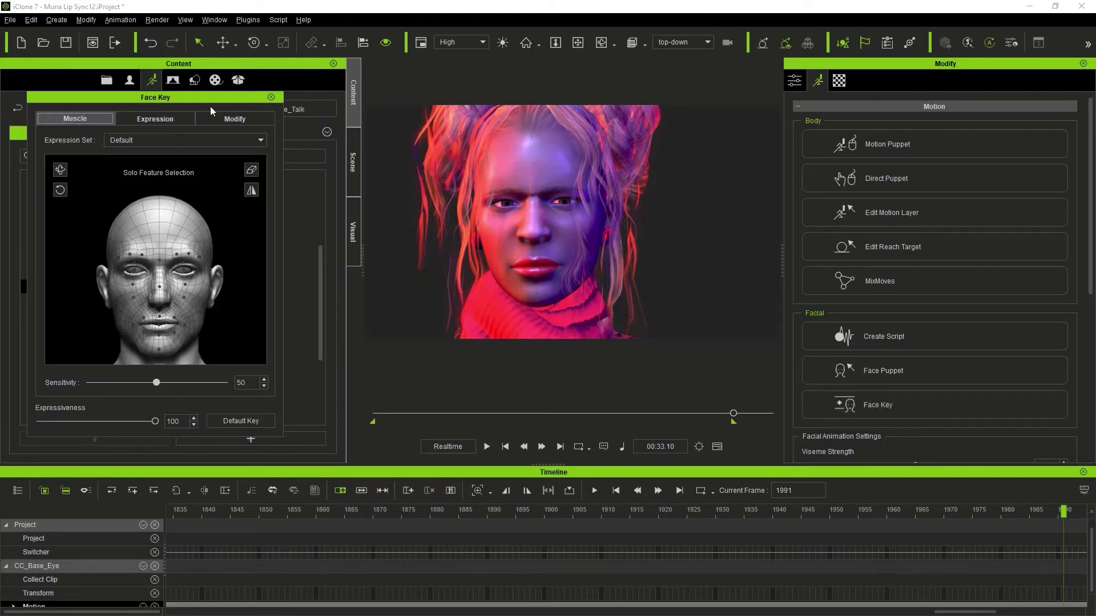
left_click_drag(224, 98, 367, 102)
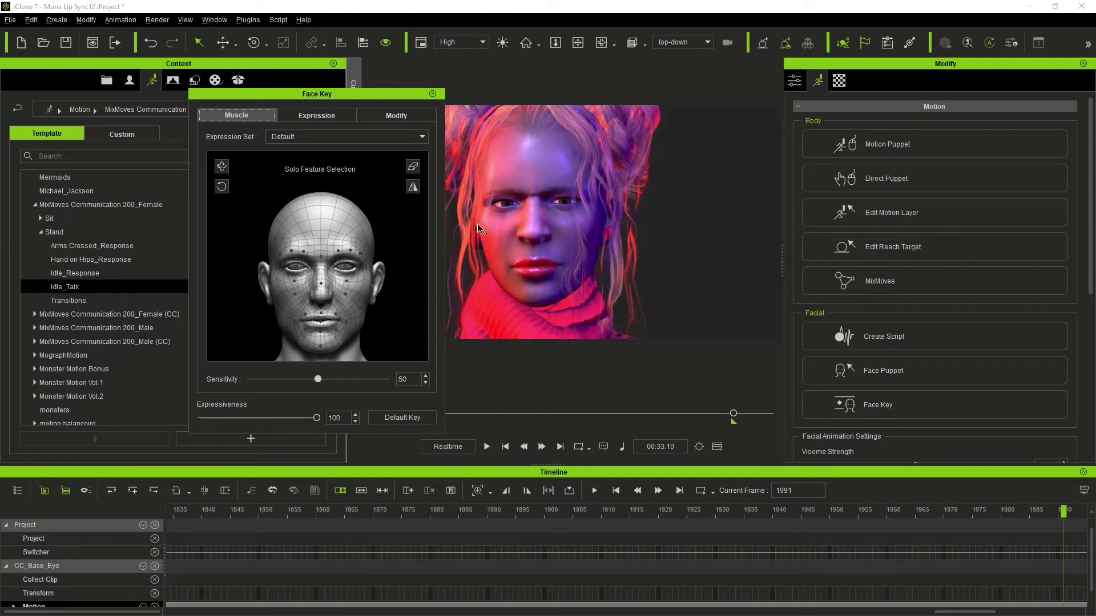
left_click(333, 116)
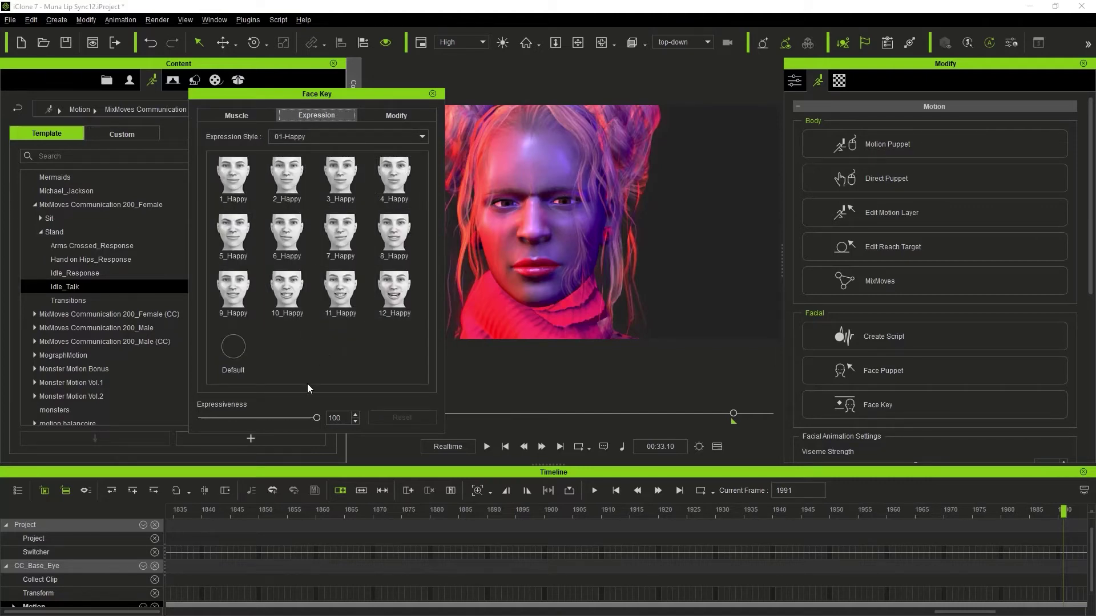
left_click(397, 115)
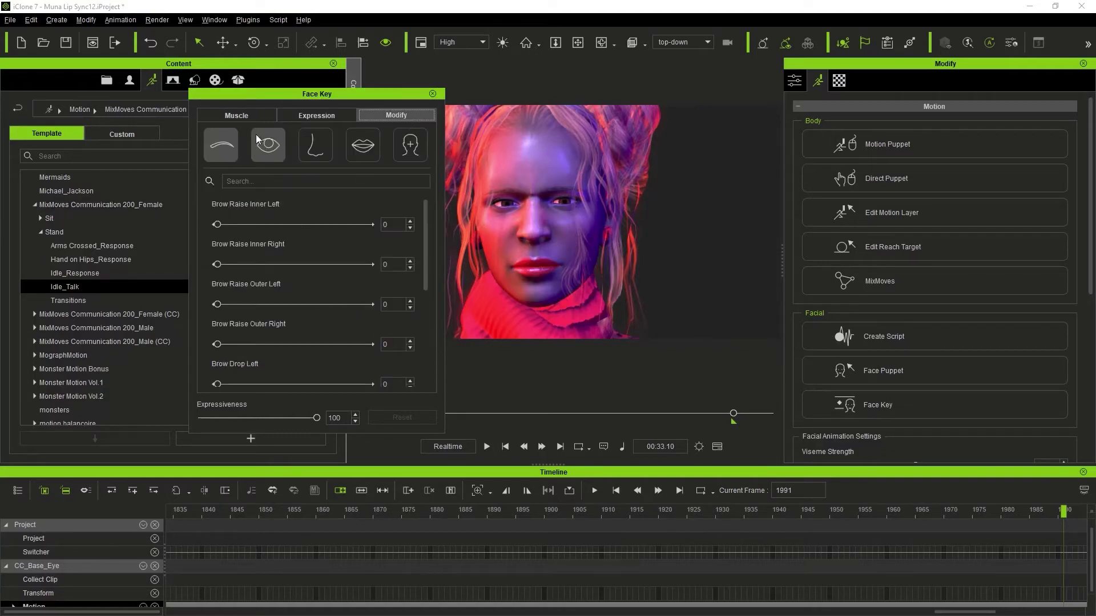
left_click(432, 93)
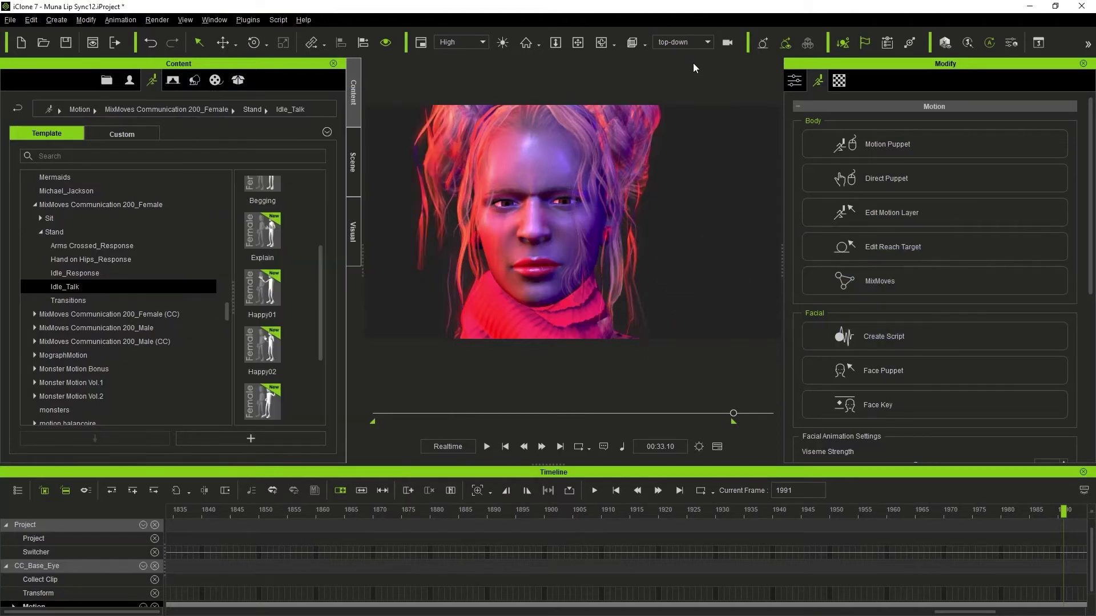
Step: Review the top-down camera's lens and film back settings and replay the finished animation from the start
left_click(727, 43)
mouse_move(1092, 222)
left_mouse_down()
mouse_move(1091, 308)
mouse_move(1091, 234)
left_mouse_up()
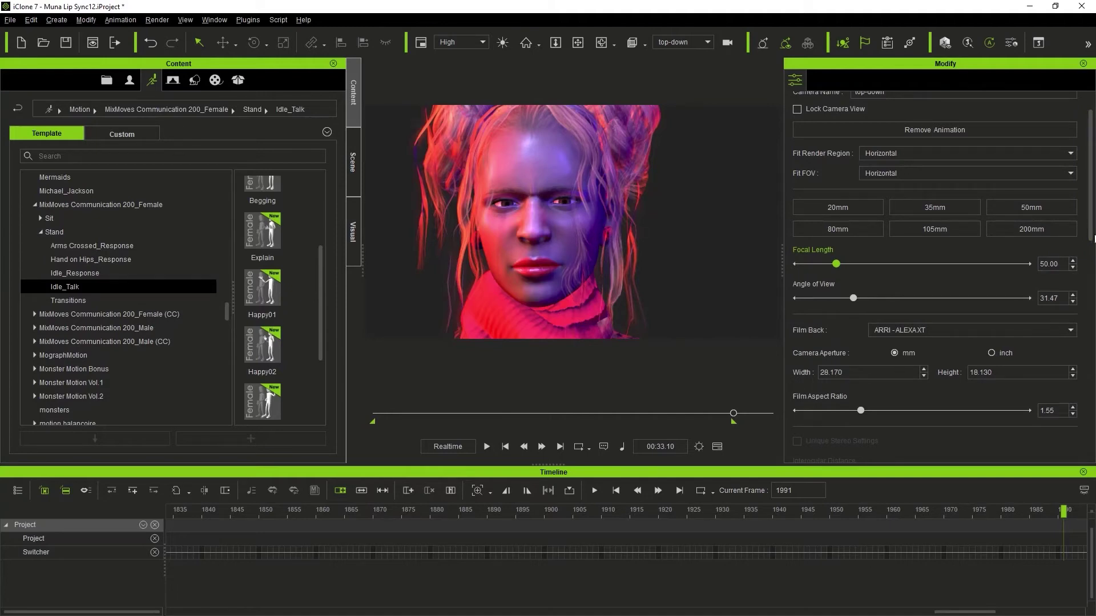
scroll(1092, 239, "down", 1)
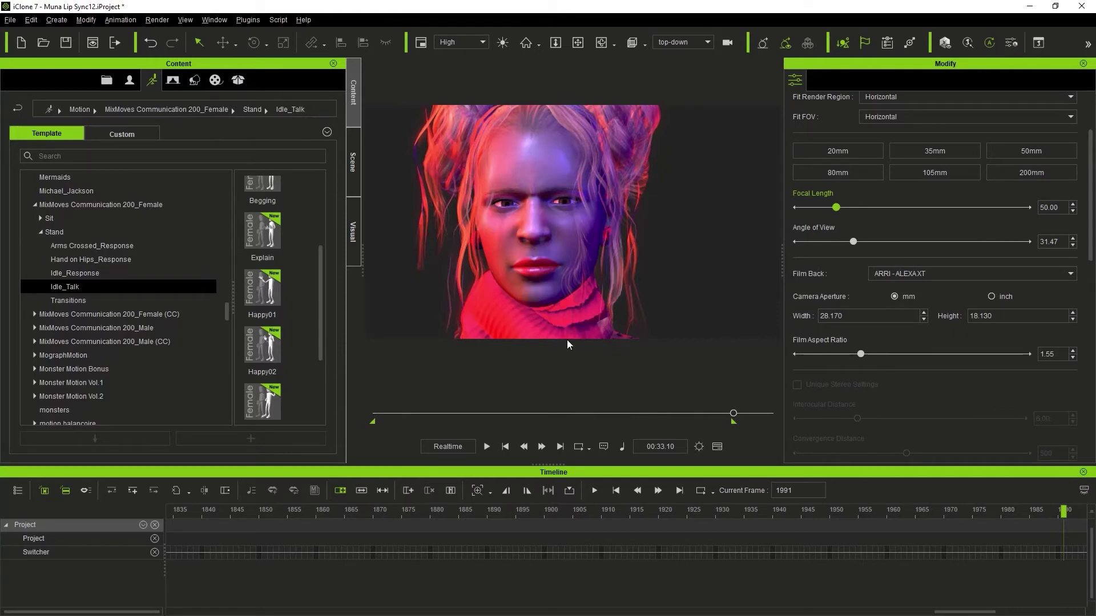
left_click(505, 448)
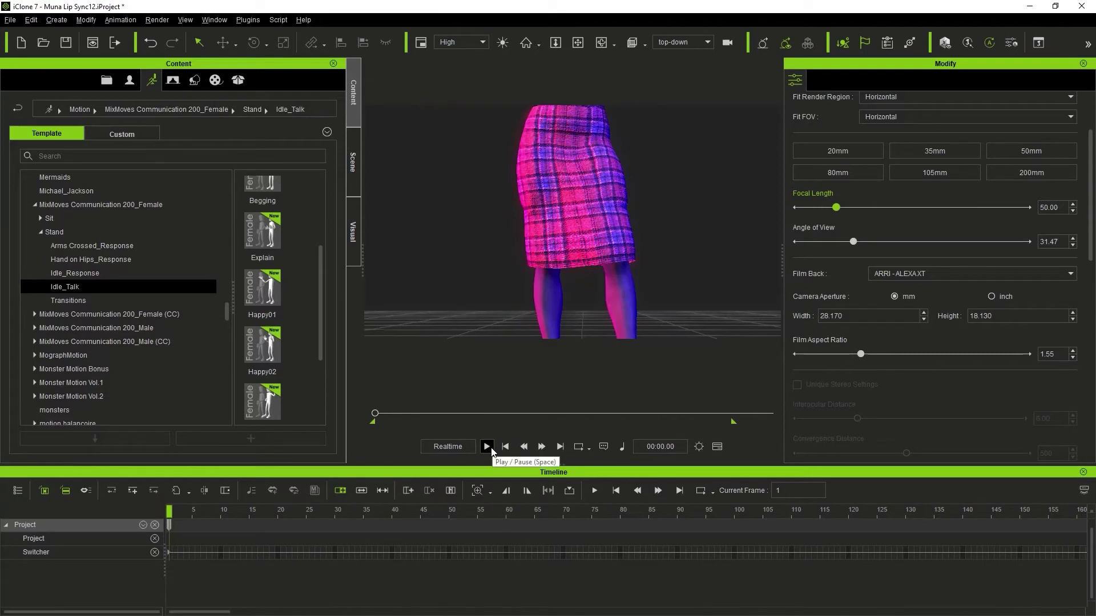
left_click(489, 448)
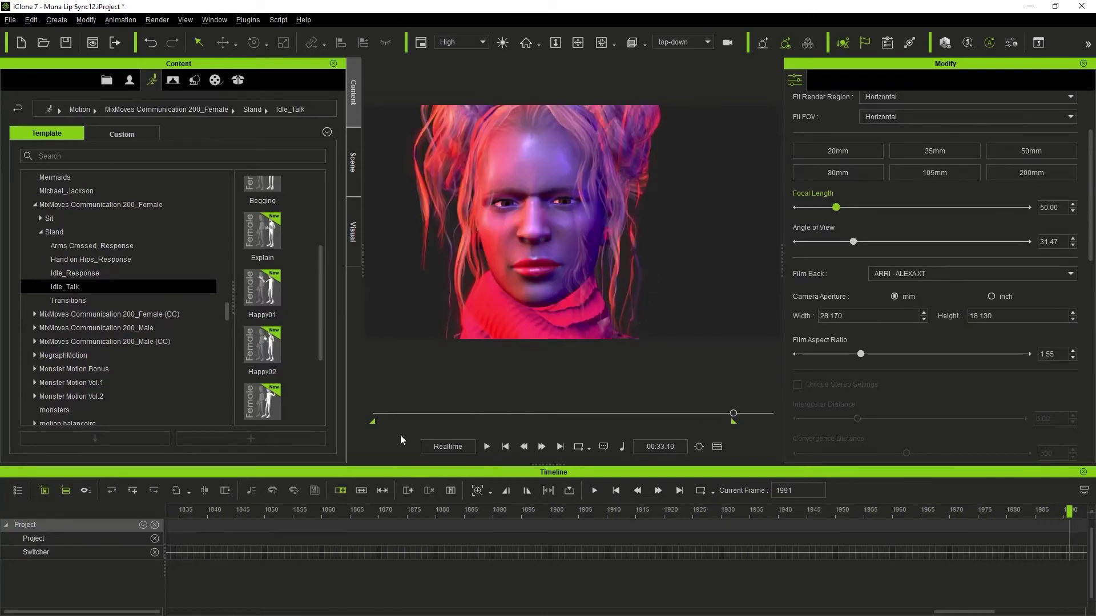
Step: Select the Key light in the scene and enlarge the timeline at frame 1 to examine its Transform and Color keys
left_click(355, 165)
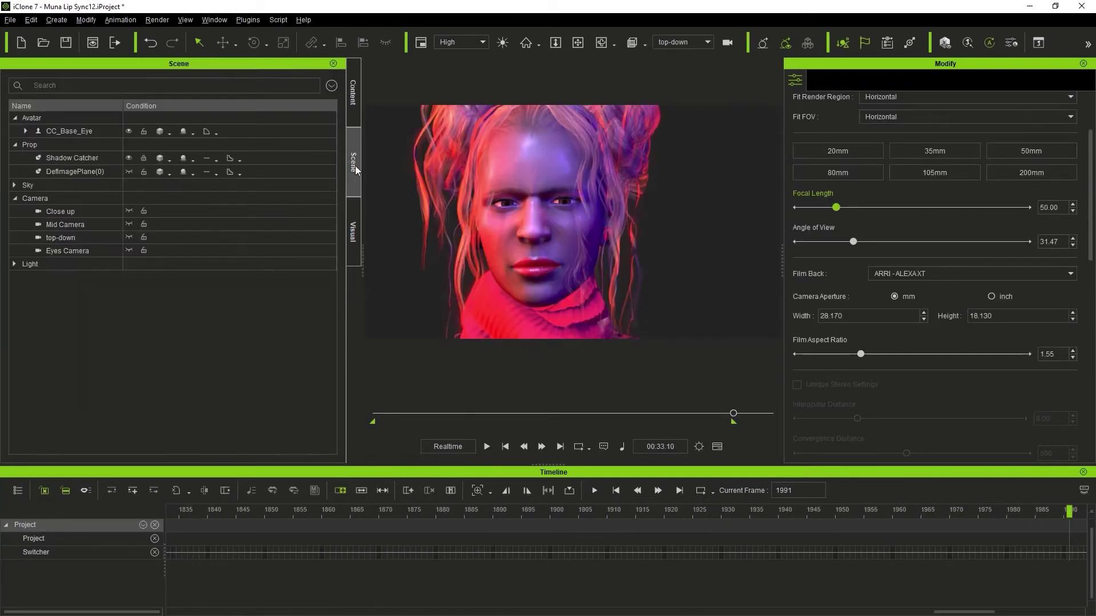
left_click(14, 264)
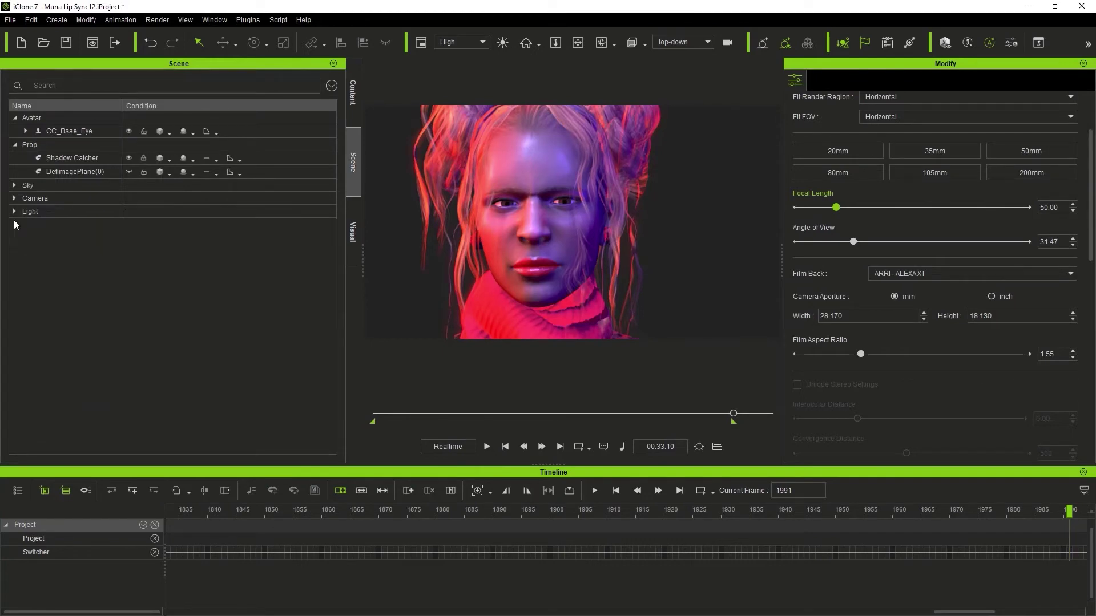
left_click(15, 211)
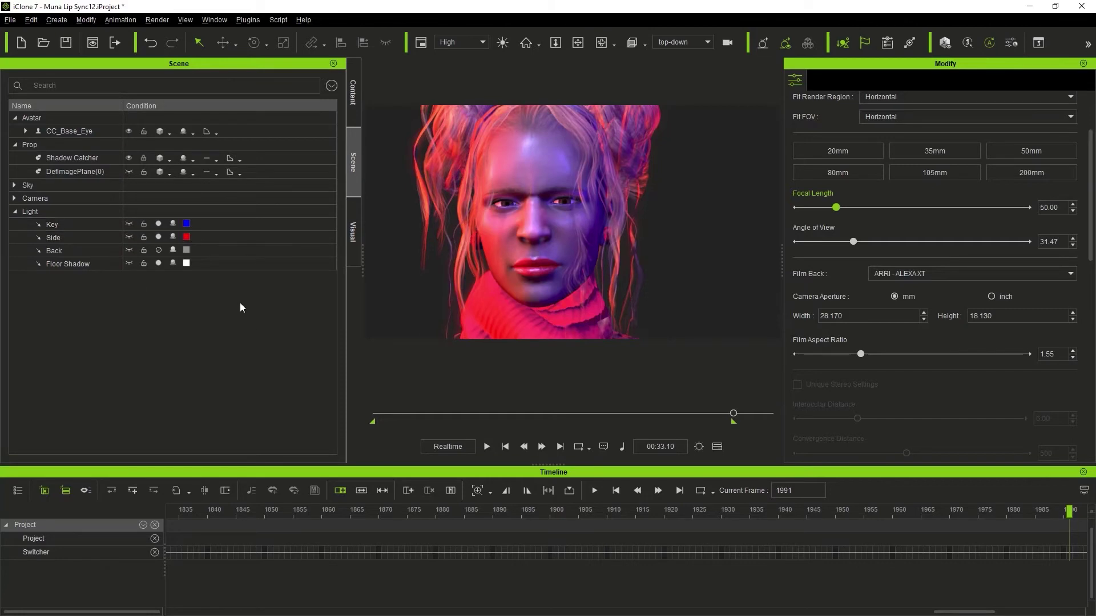
left_click(203, 226)
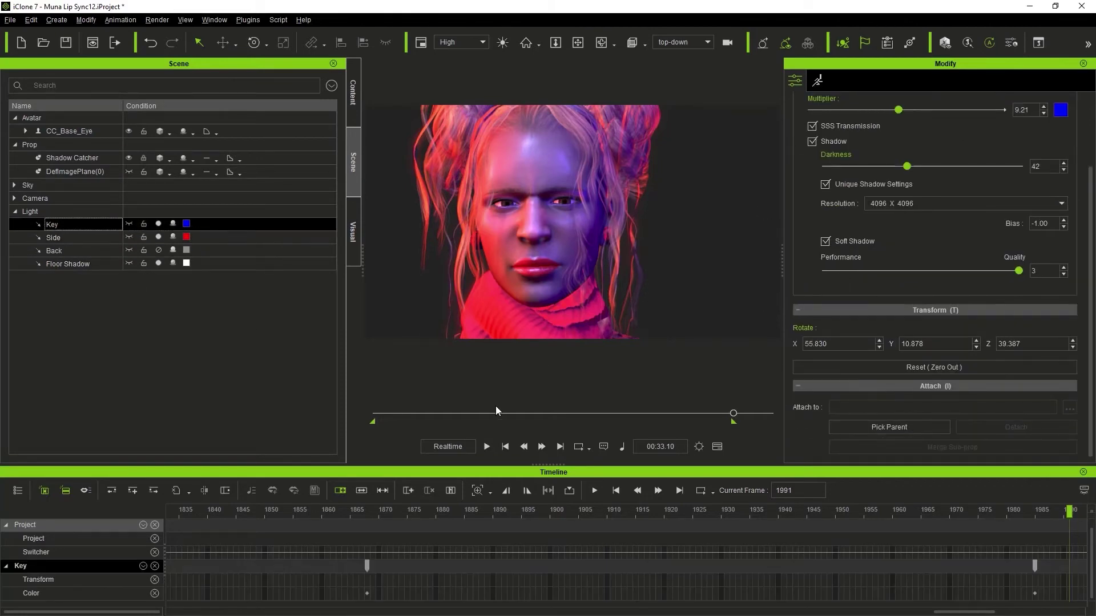
left_click(505, 446)
left_click_drag(532, 473, 551, 328)
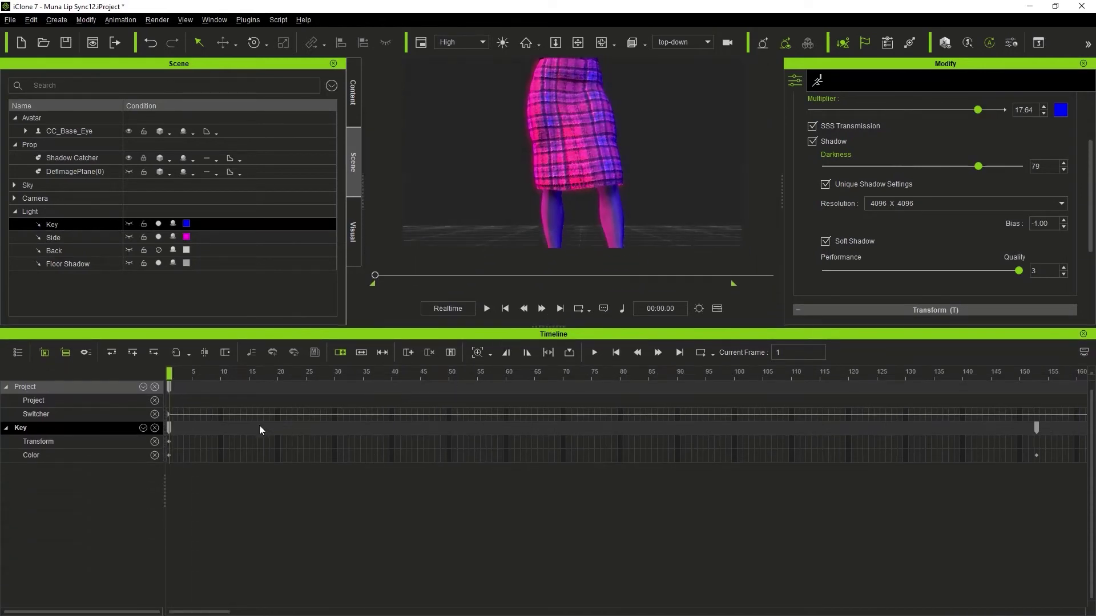
Step: Toggle the Key light's track off and back on in the timeline's track list, and fit the whole timeline to the window
left_click(18, 352)
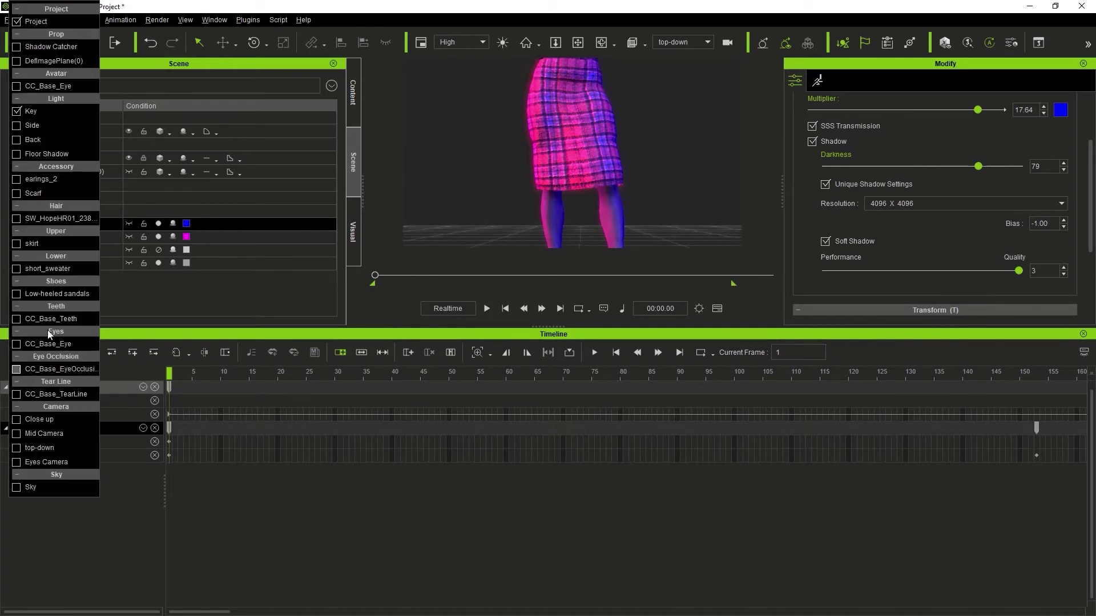
left_click(31, 112)
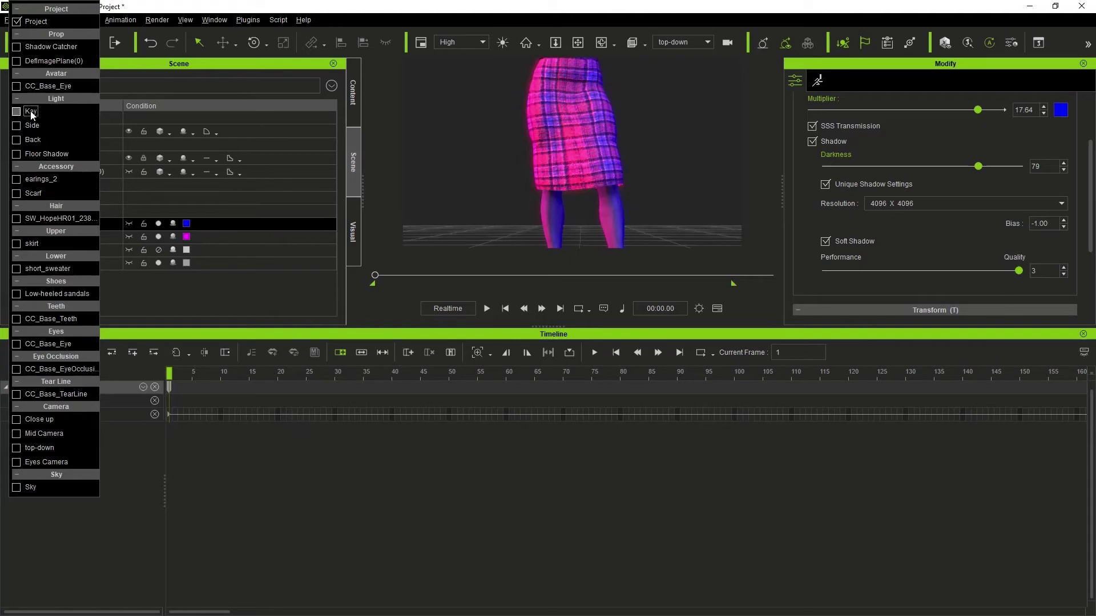
left_click(31, 112)
left_click(113, 537)
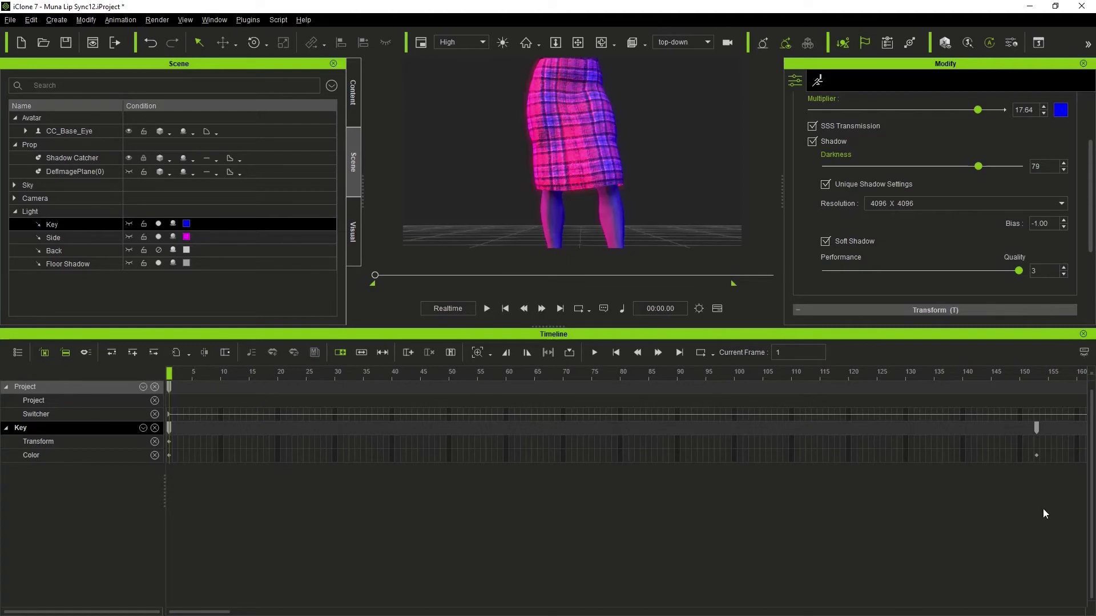
left_click(491, 356)
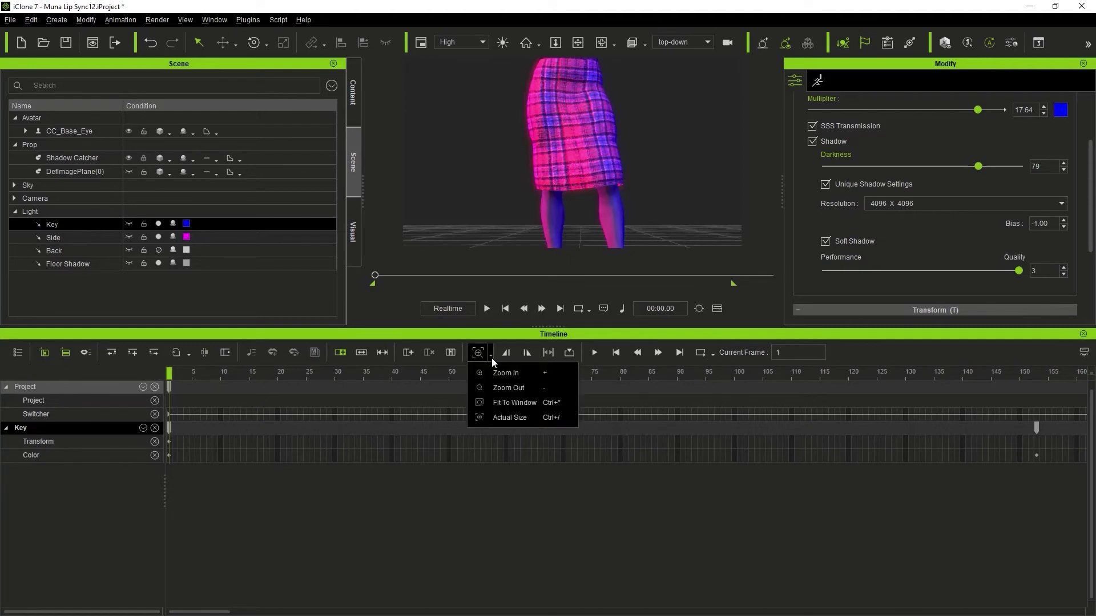
left_click(515, 402)
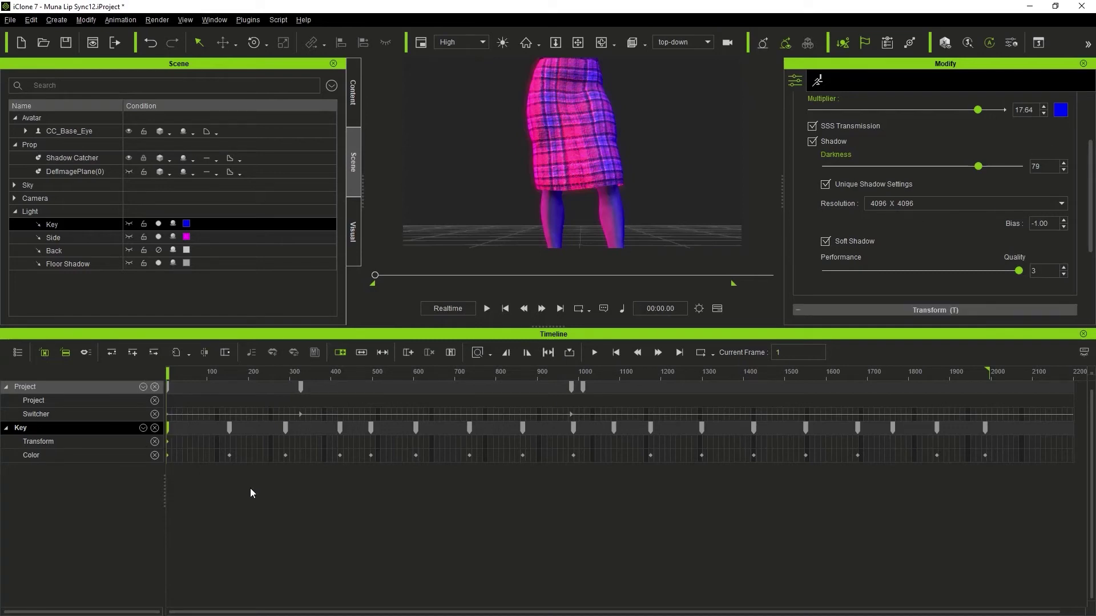
Step: Step through the Key light's color keys at frames 153, 289, 421 and 496 to compare its color and multiplier
left_click(230, 428)
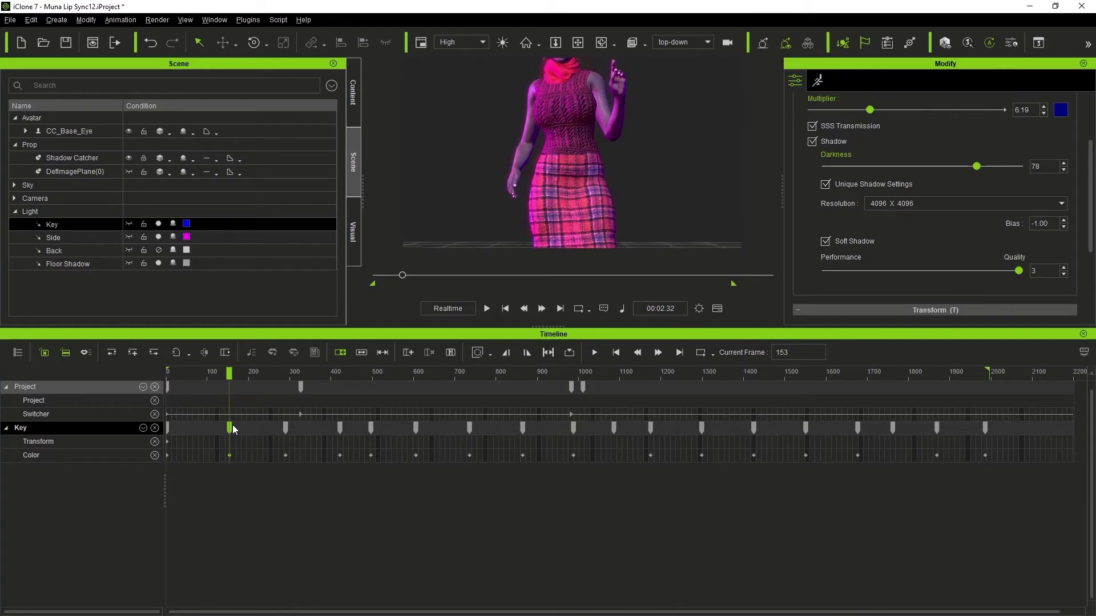
left_click(286, 428)
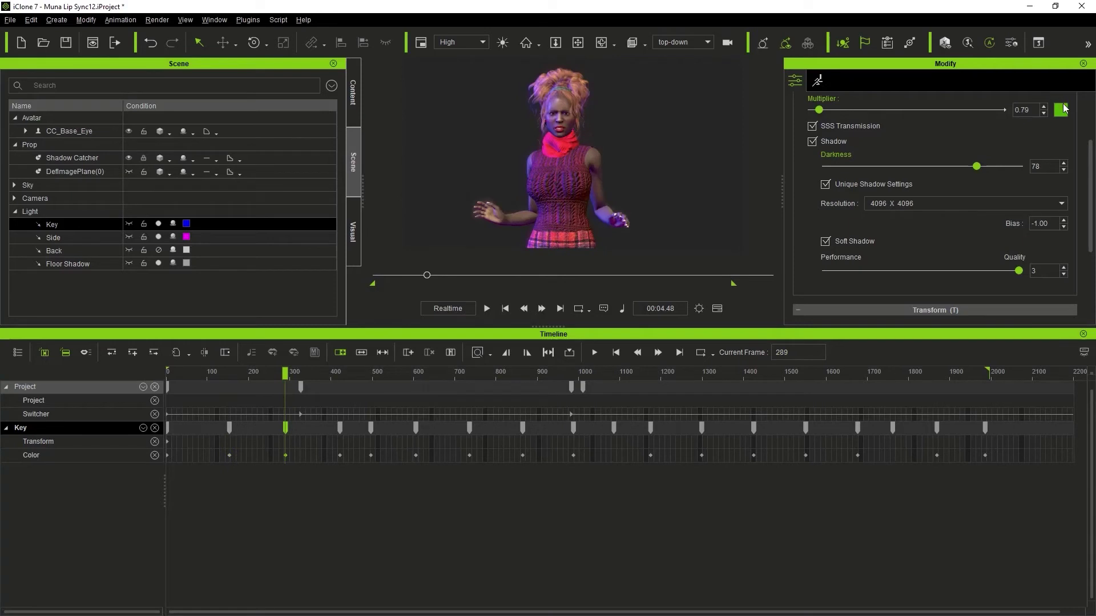
left_click(288, 372)
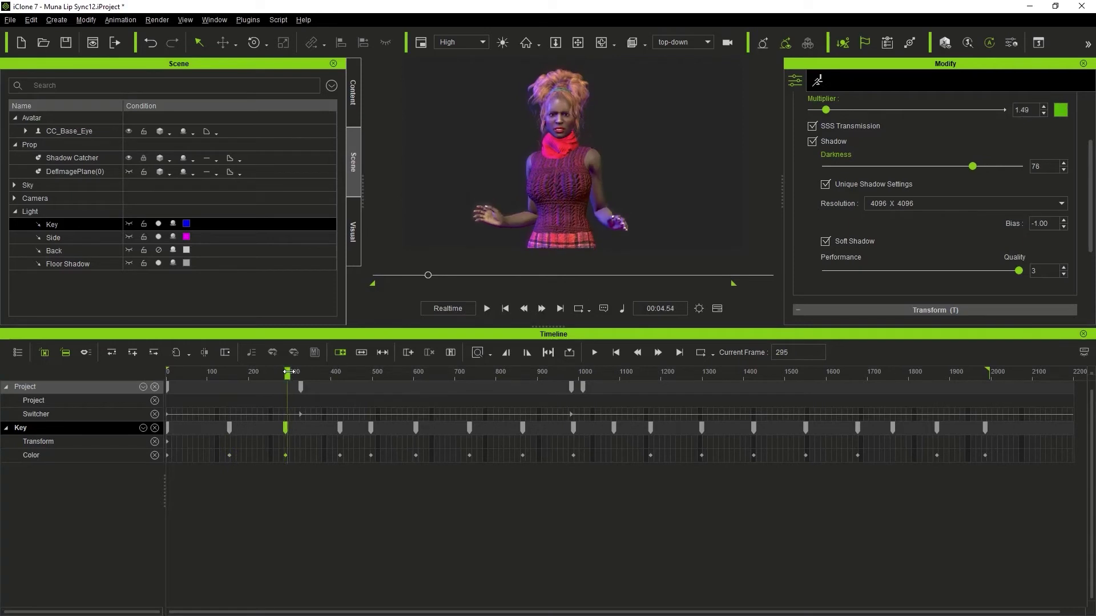
left_click_drag(288, 373, 301, 372)
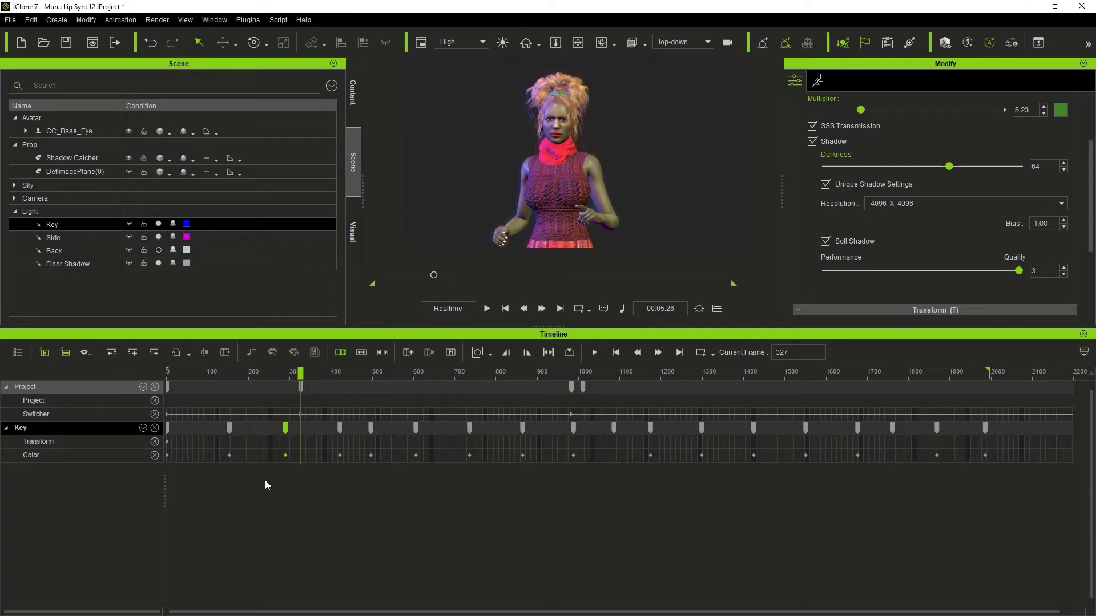
left_click(340, 428)
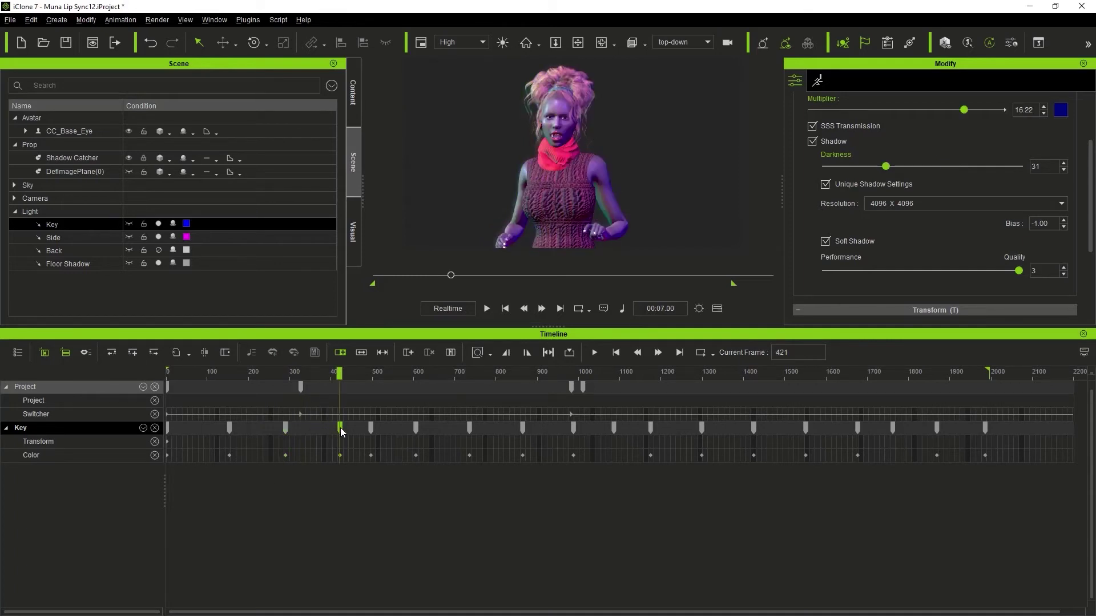
left_click(371, 428)
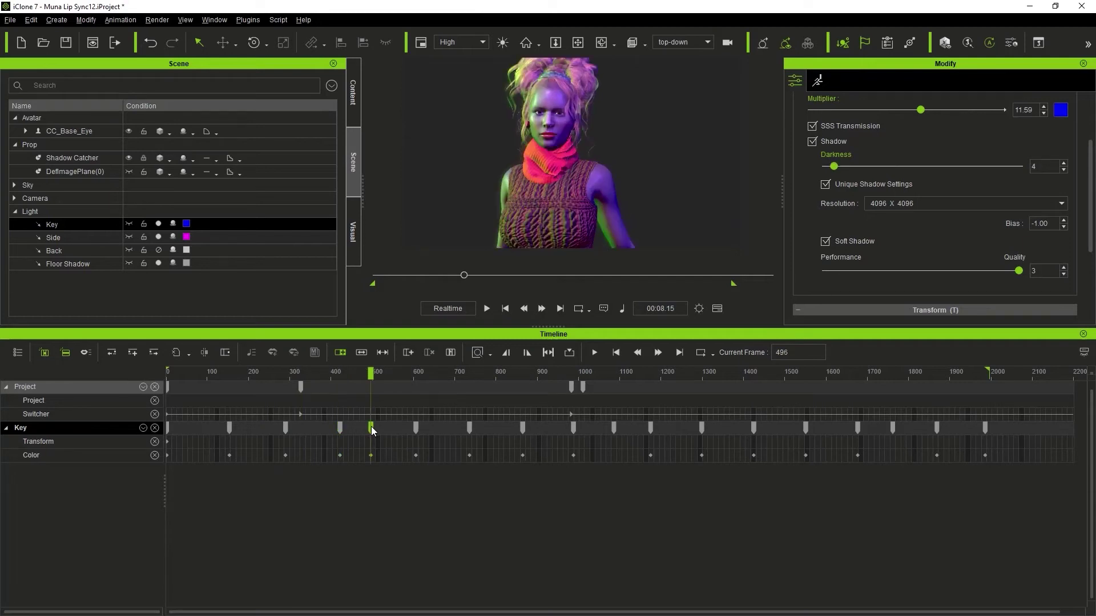
Step: Shift the Key light's key at frame 496 to about frame 511 and set its light color to #aa007f
left_click_drag(371, 429, 377, 430)
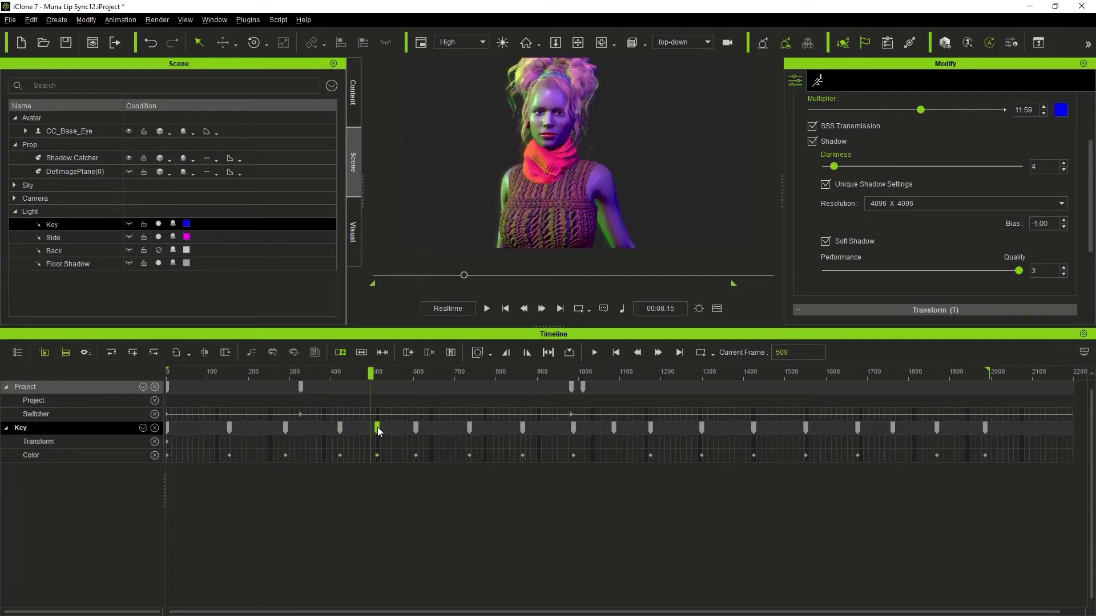
left_click(1061, 110)
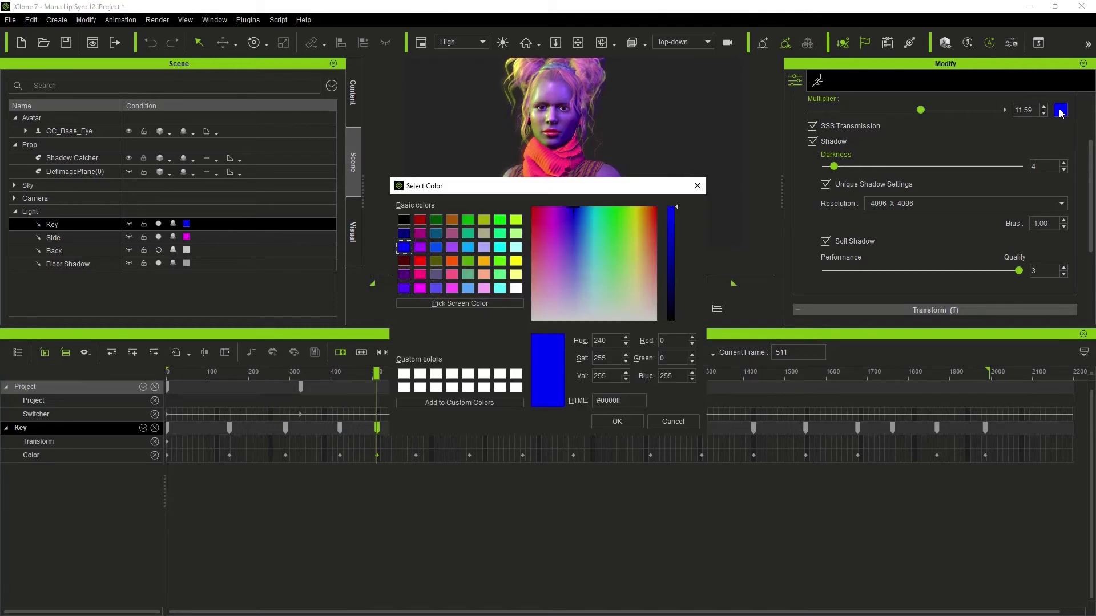
left_click(421, 233)
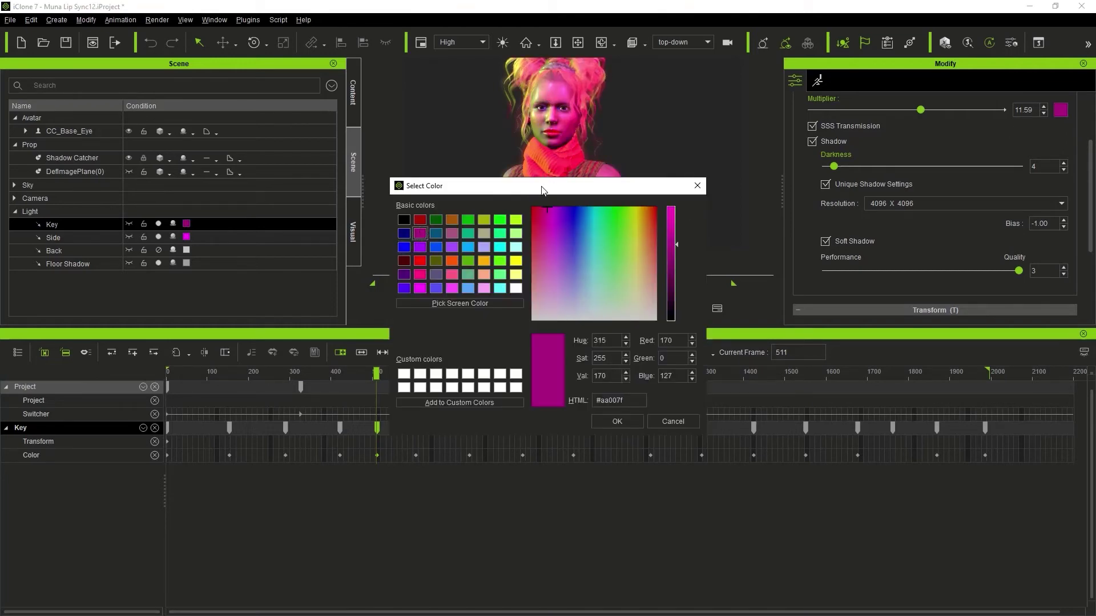
left_click_drag(545, 190, 586, 226)
left_click(664, 459)
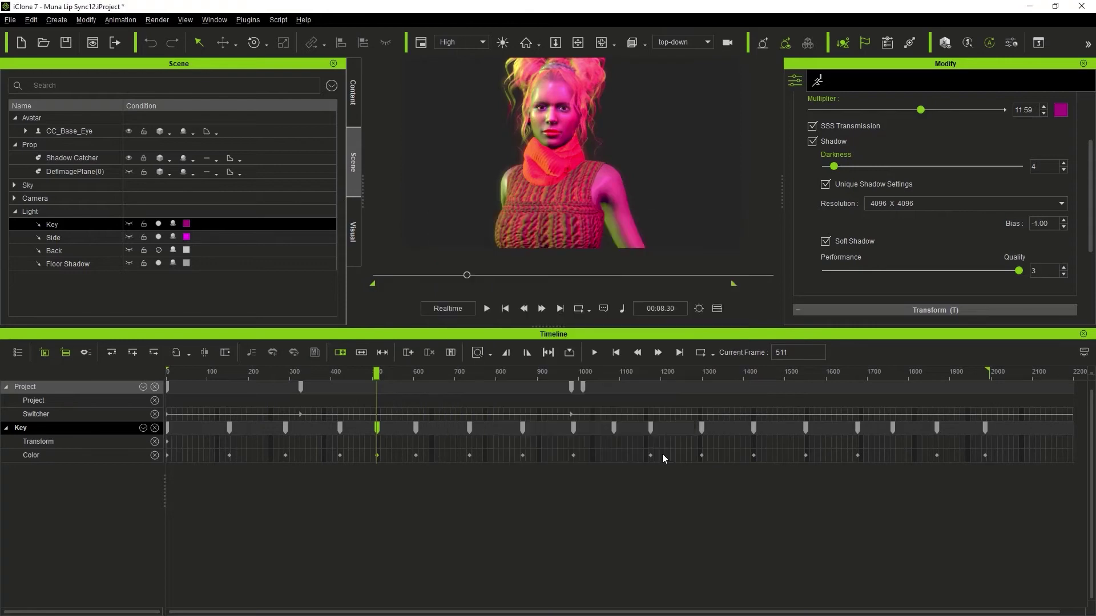
Step: Check the Key light's key at frame 605 and set the light's color to #ffaa00 at frame 741
left_click(416, 426)
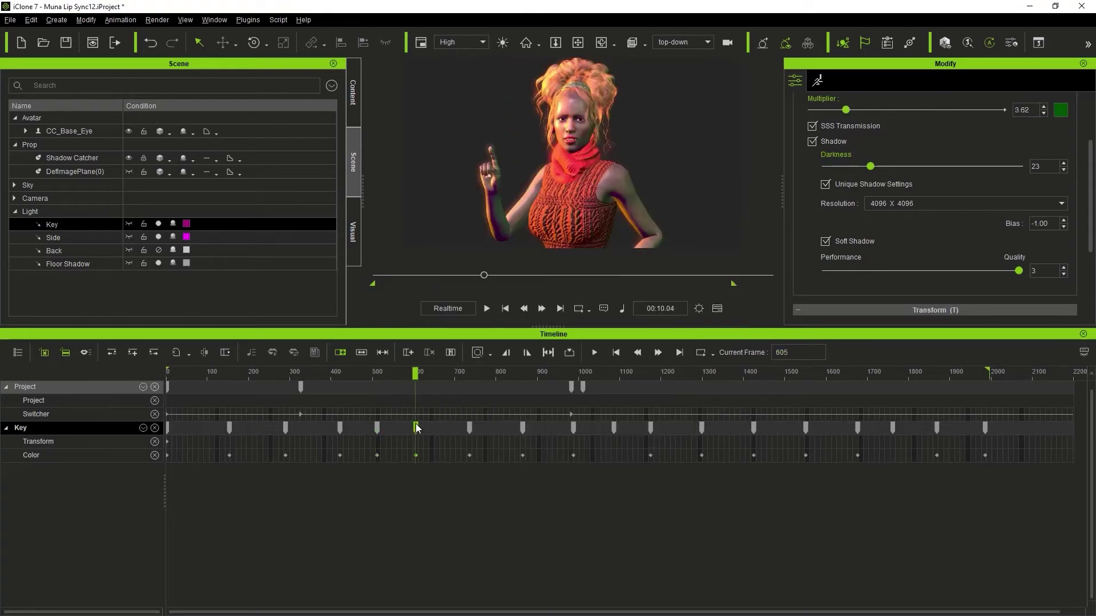
left_click(471, 427)
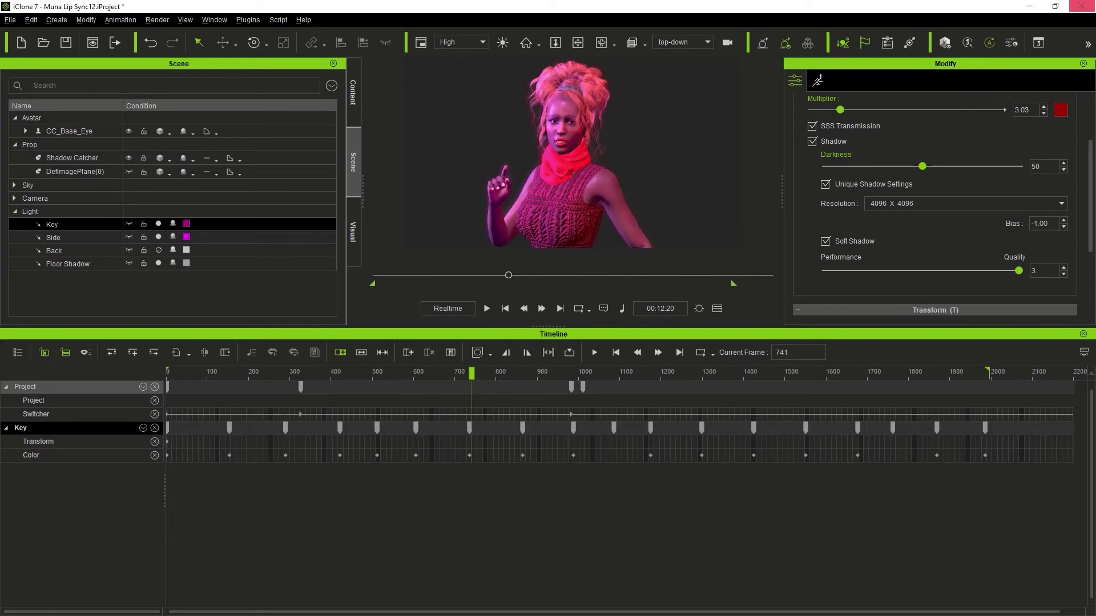
left_click(1061, 111)
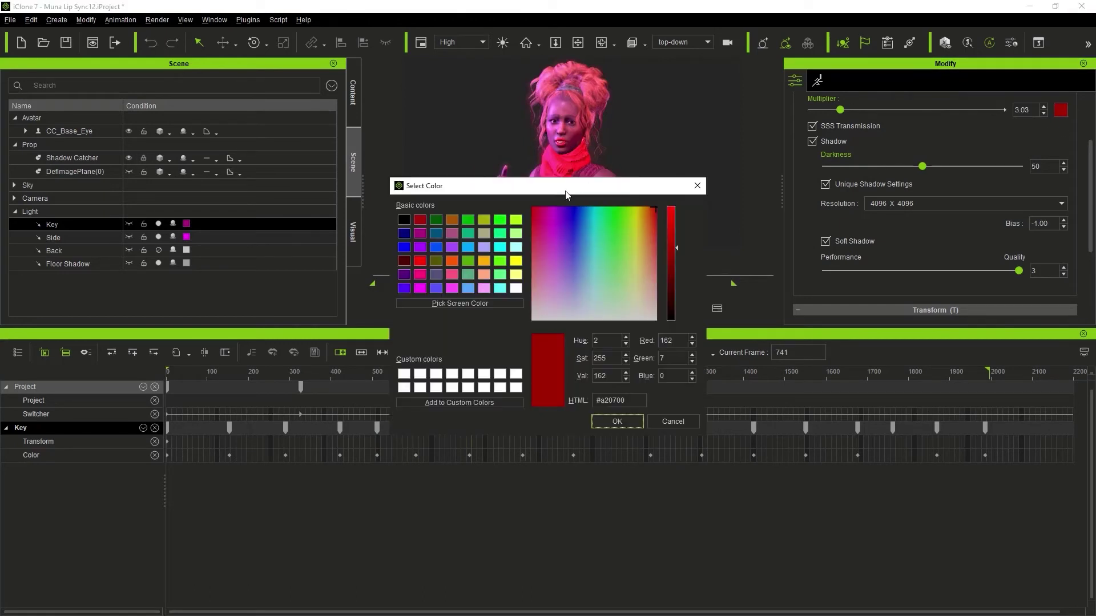
left_click(483, 261)
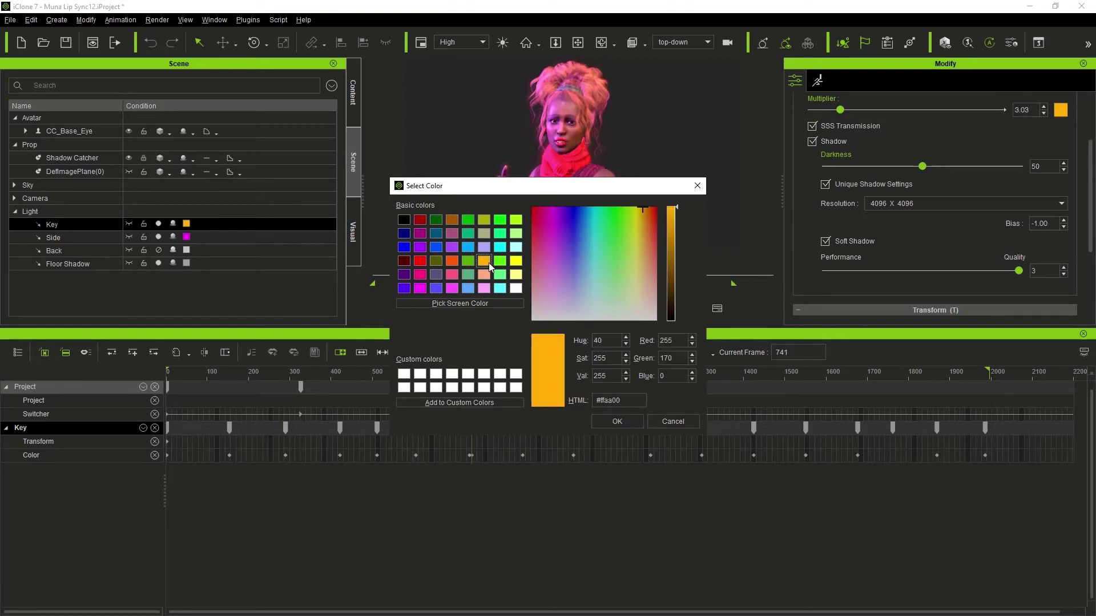
left_click(617, 421)
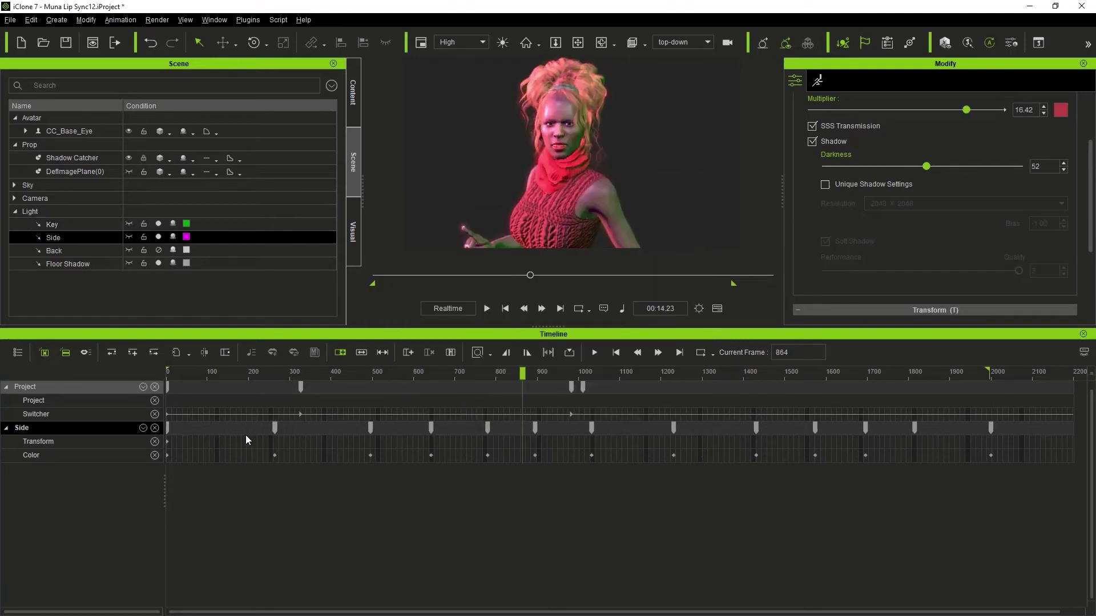
Step: Examine the Side light's color keys from frame 263 to frame 779, and replay the animation from the start
left_click(275, 428)
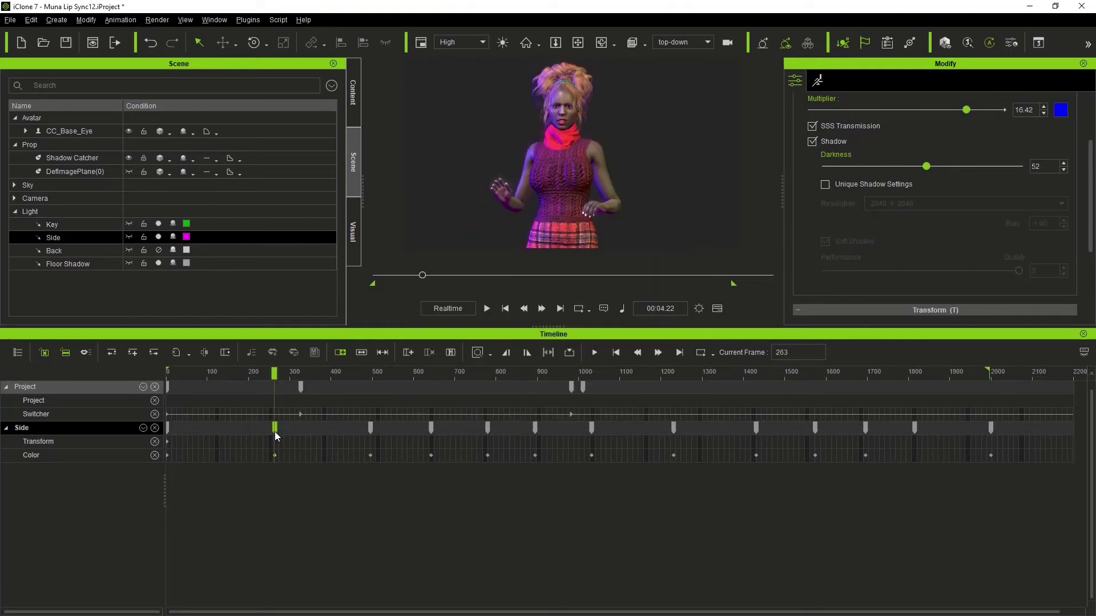
left_click(370, 429)
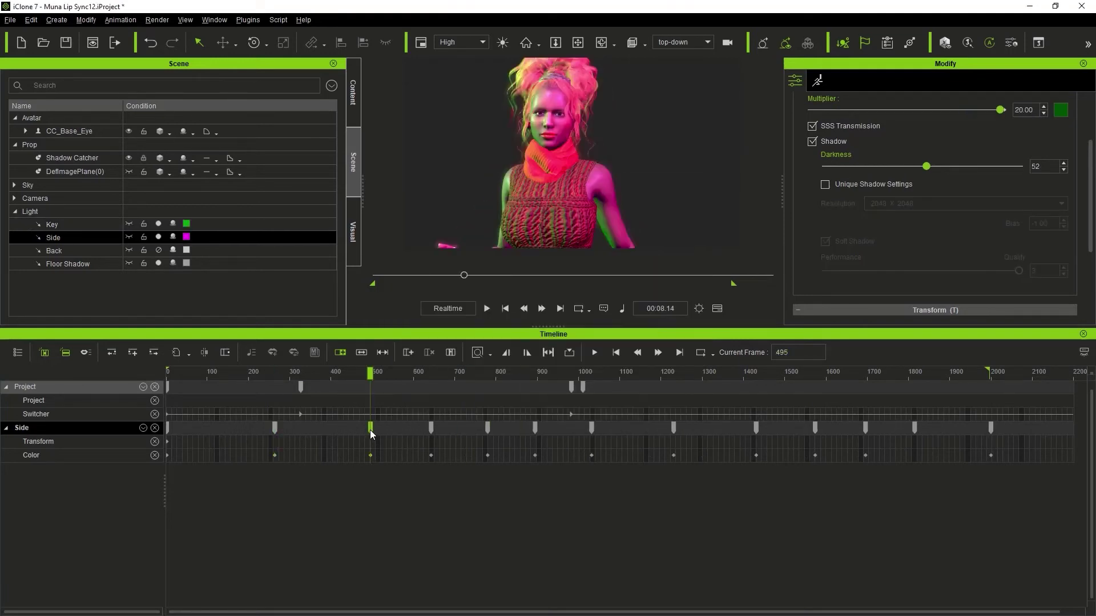
left_click(432, 430)
left_click(488, 428)
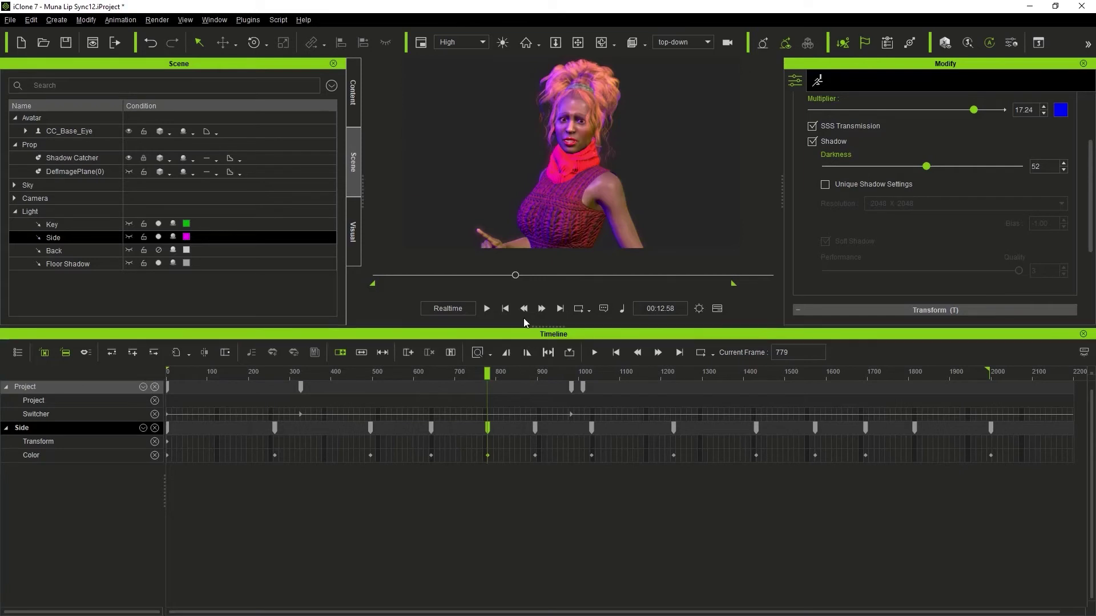
left_click(505, 308)
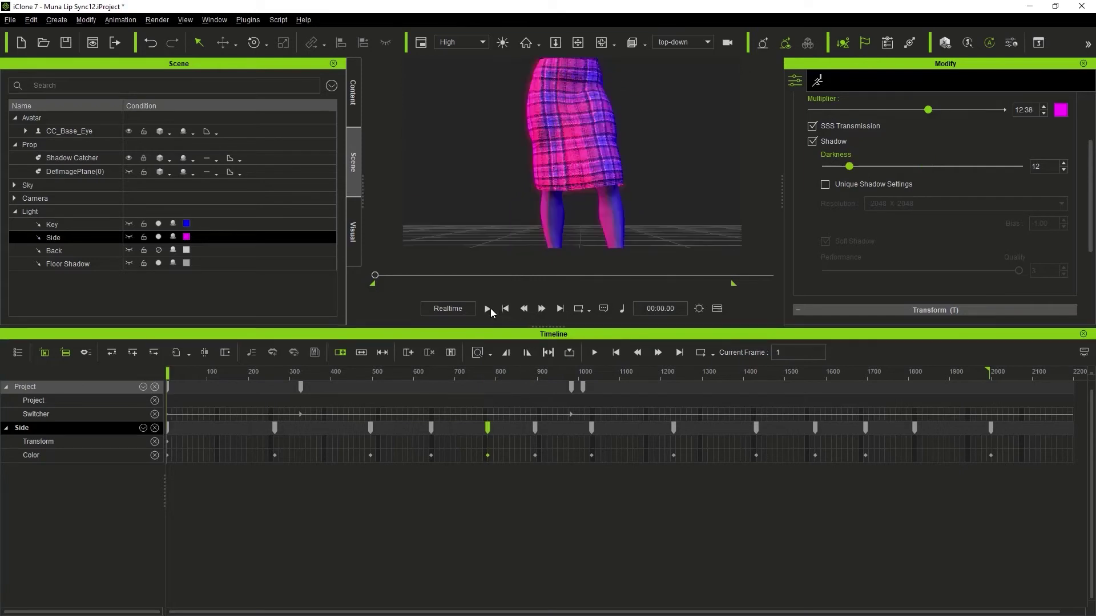
left_click(488, 308)
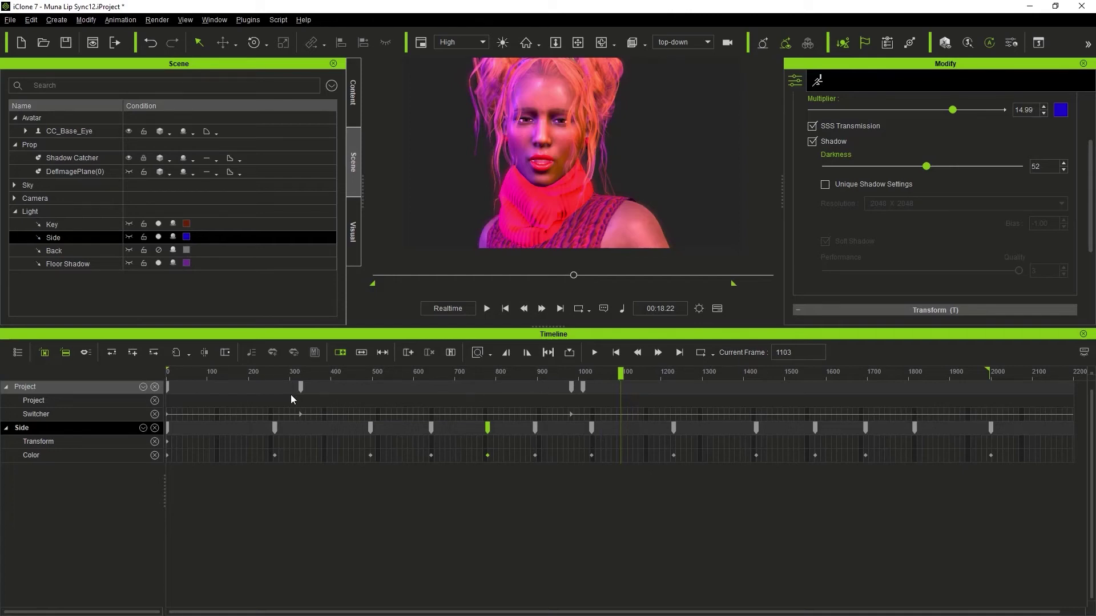
Step: Collapse the Light group, shrink the timeline to enlarge the viewport, and show the DefImagePlane(0) background
left_click(15, 212)
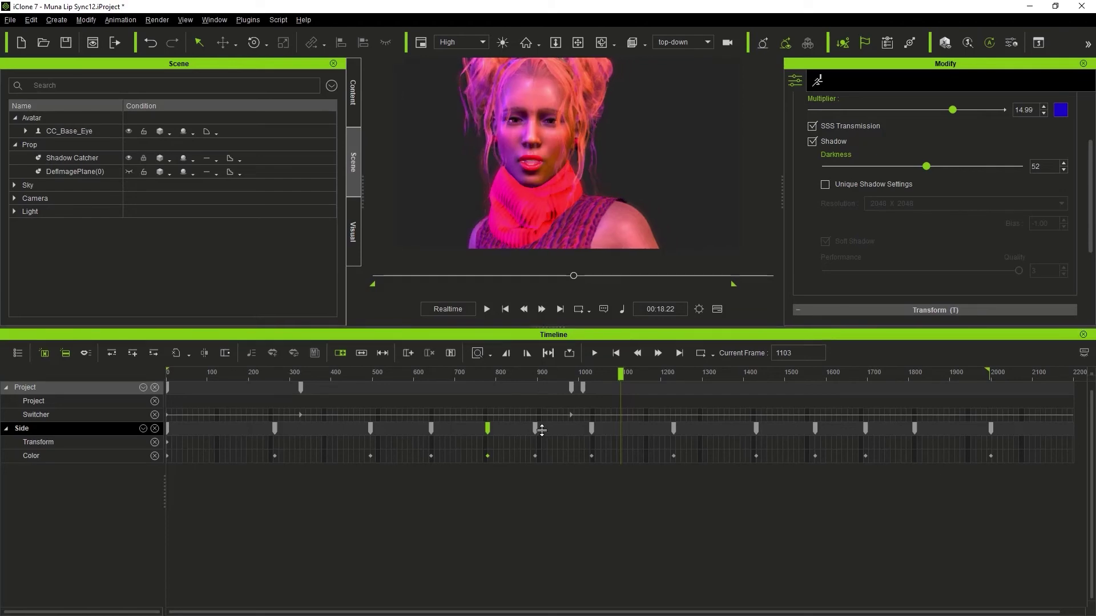
left_click_drag(542, 430, 536, 574)
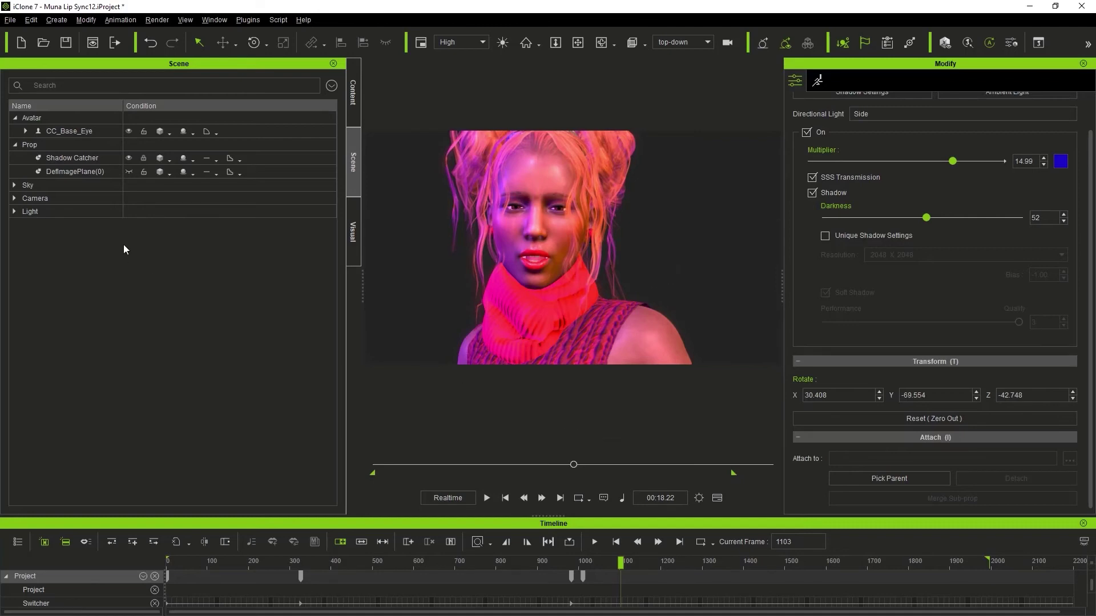
left_click(130, 173)
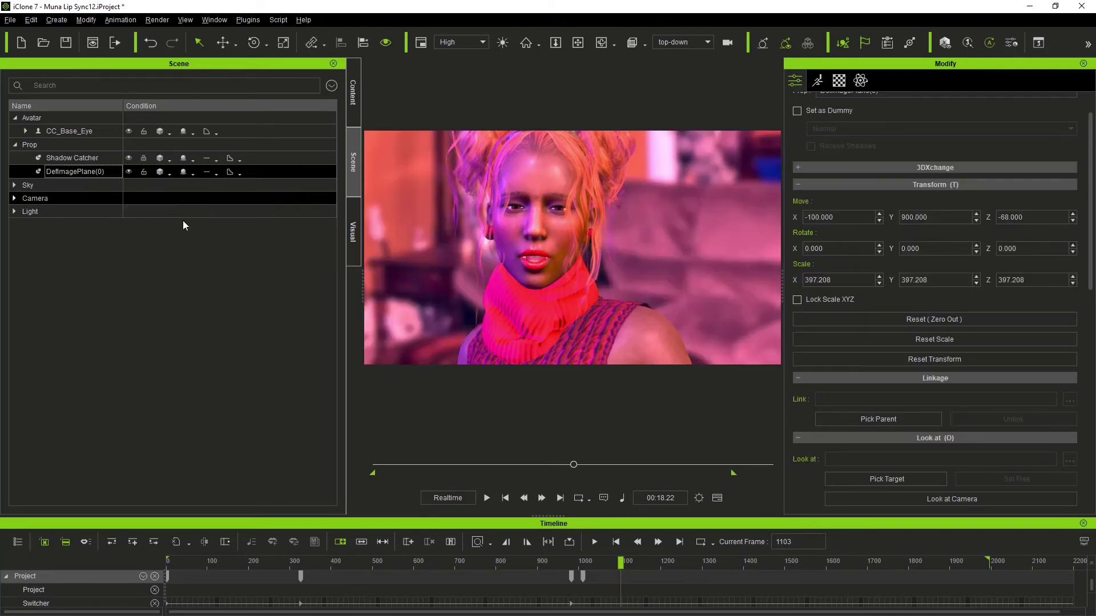
Step: Replay the animation from the start with the background image, and review the image plane's motion and material settings
left_click(505, 498)
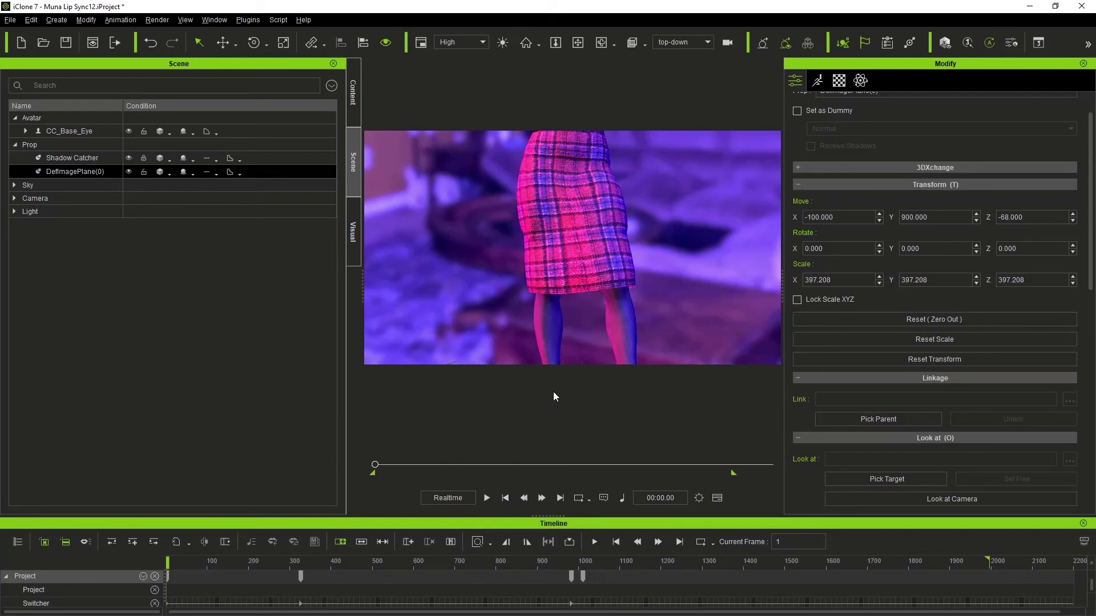
left_click(487, 498)
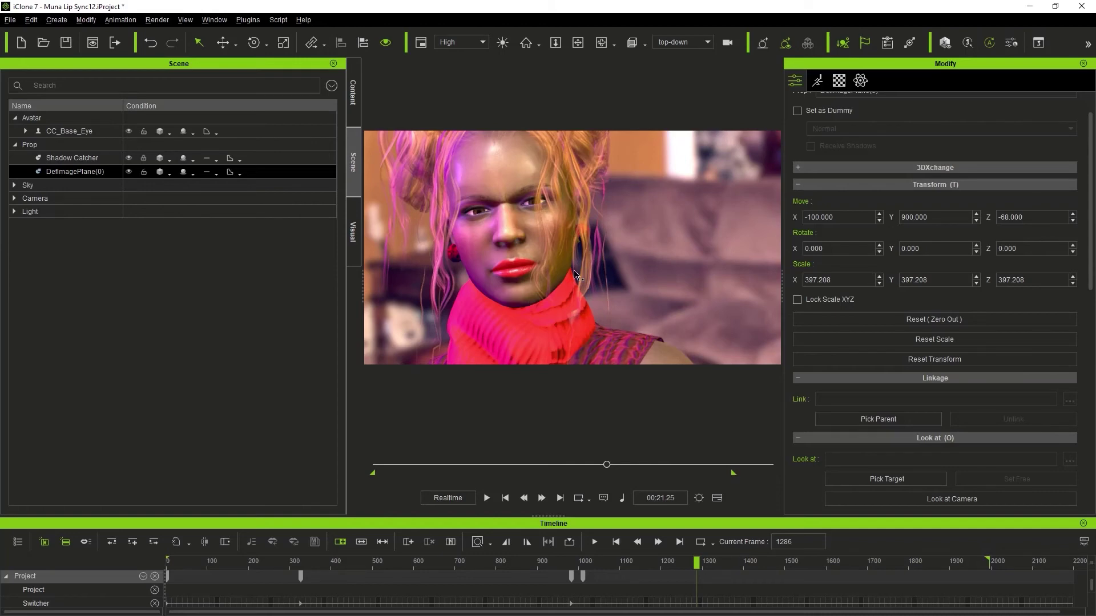
left_click(818, 82)
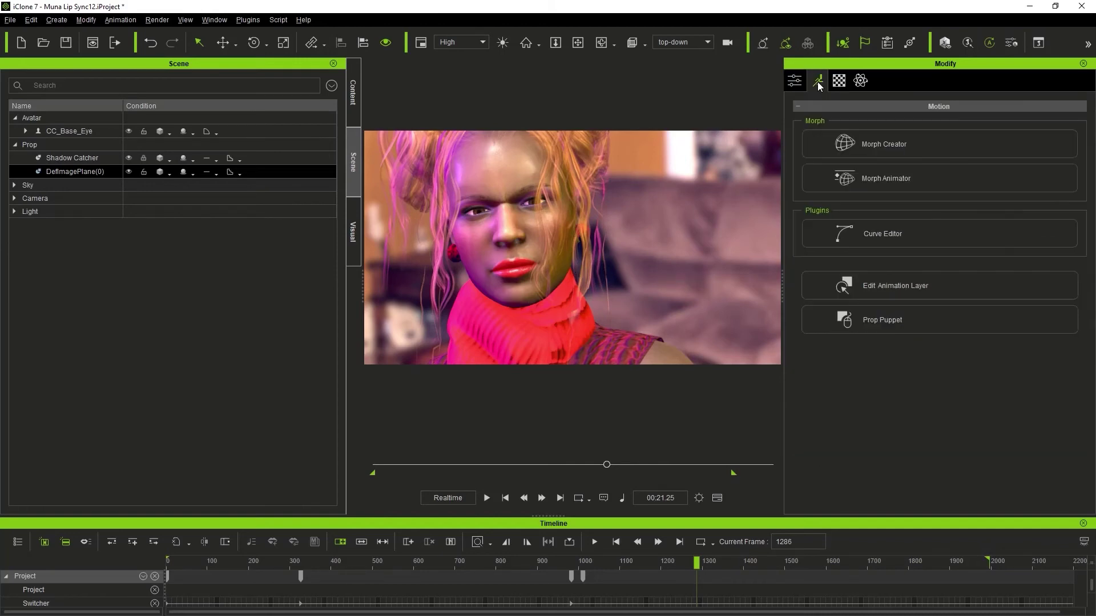
left_click(838, 82)
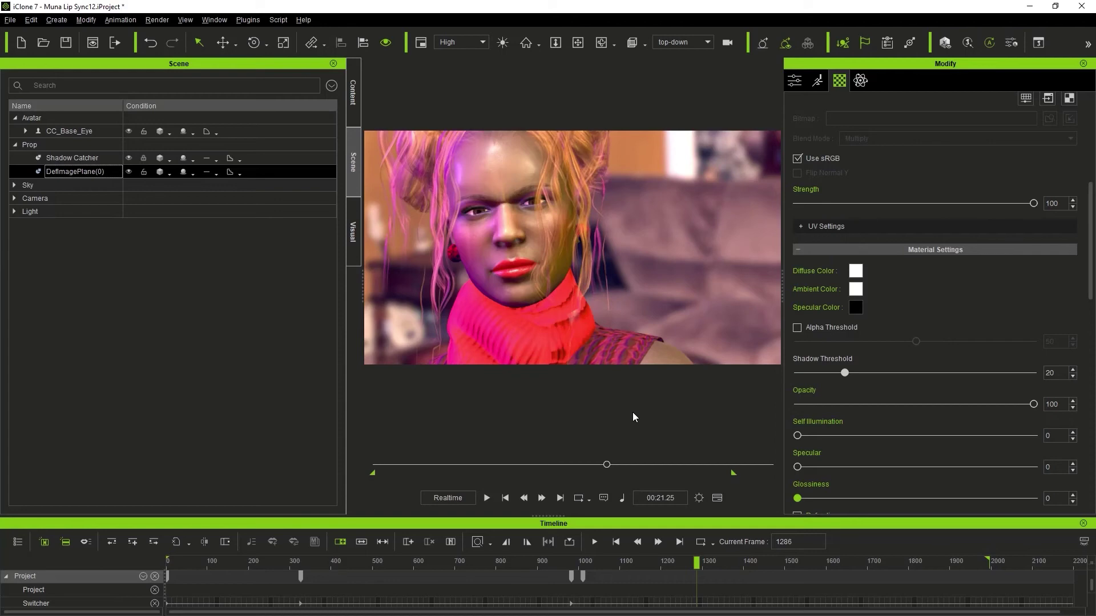
Step: Open the video render settings and widen them to review the full format, quality and output size options
left_click(158, 20)
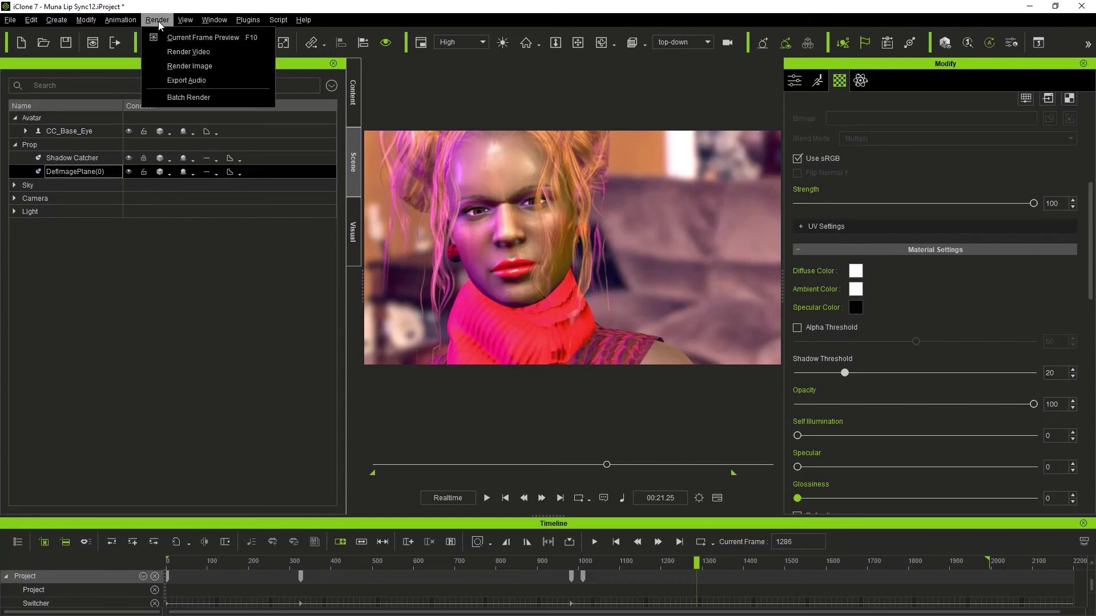
left_click(193, 55)
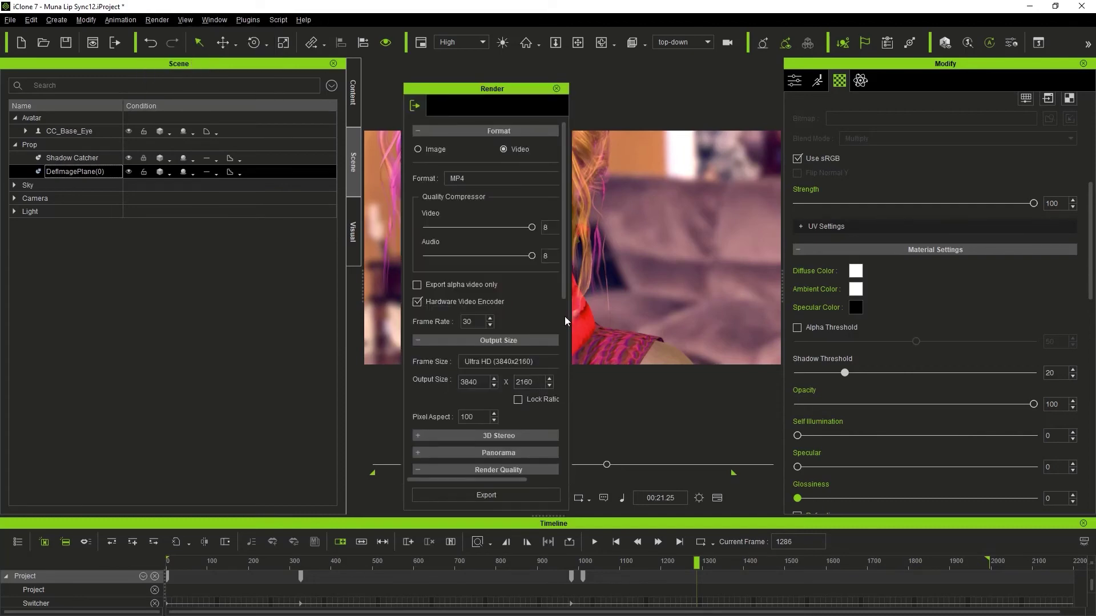
left_click_drag(569, 298, 628, 314)
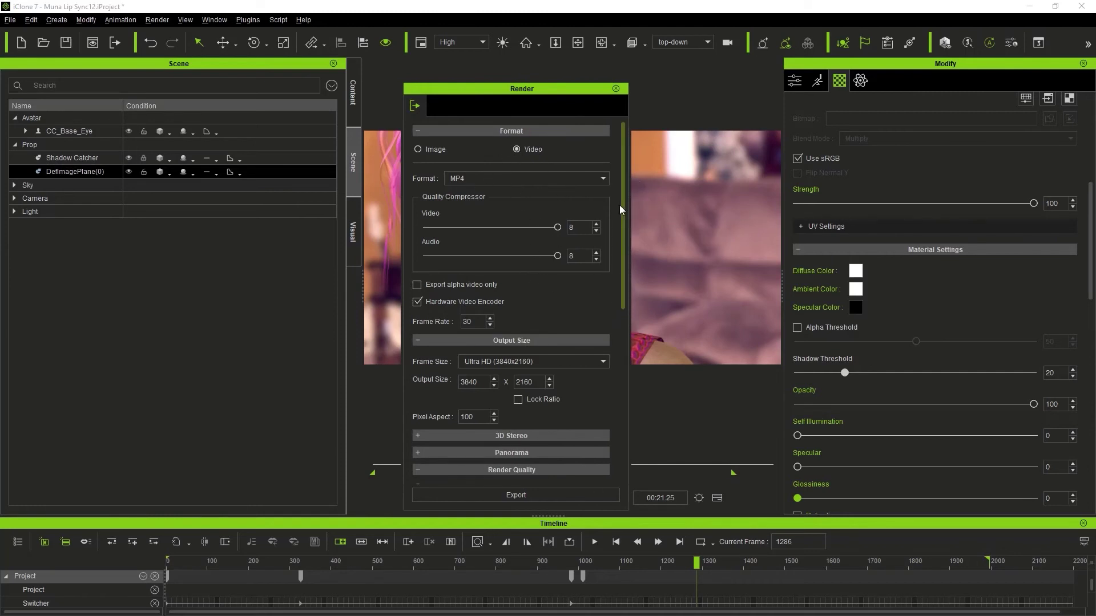
Step: Review the render quality, acceleration and output range settings, and export the video
left_click_drag(624, 207, 625, 271)
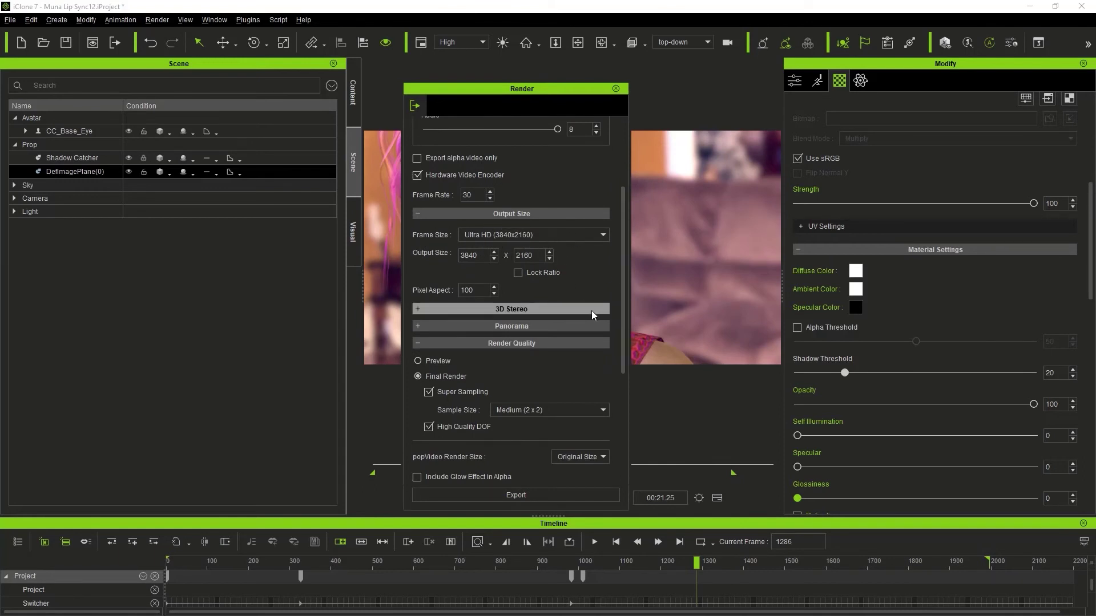
left_click_drag(621, 272, 615, 346)
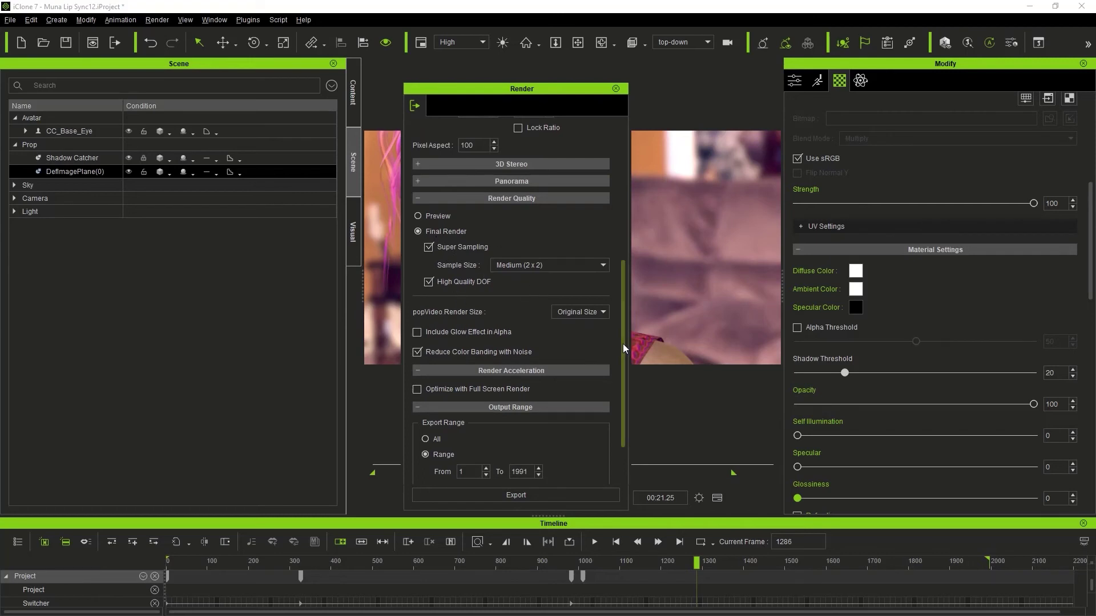
left_click_drag(622, 344, 624, 400)
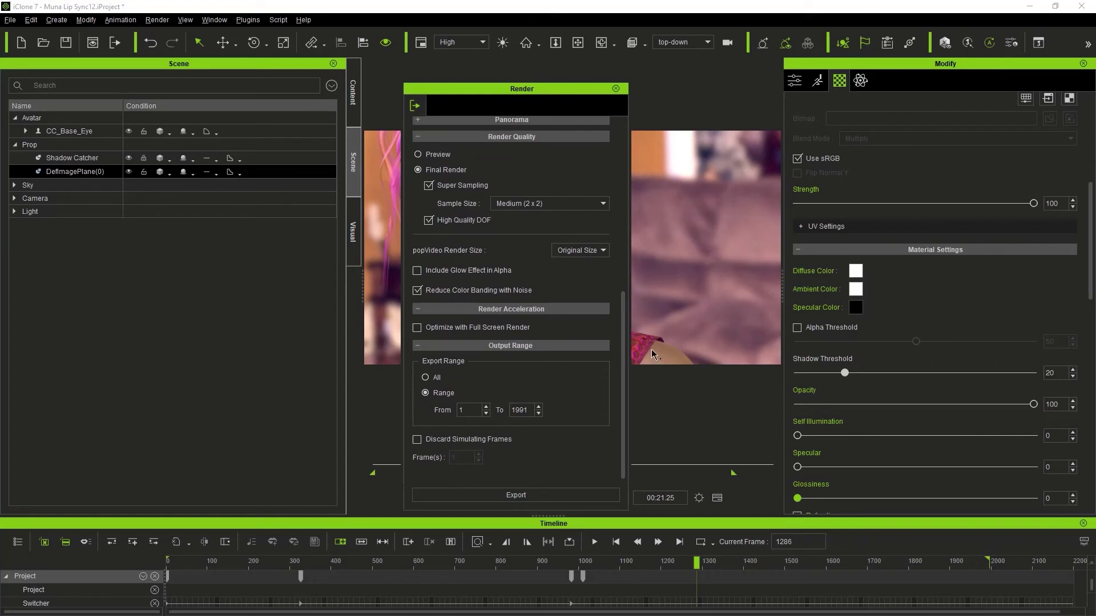
left_click(517, 496)
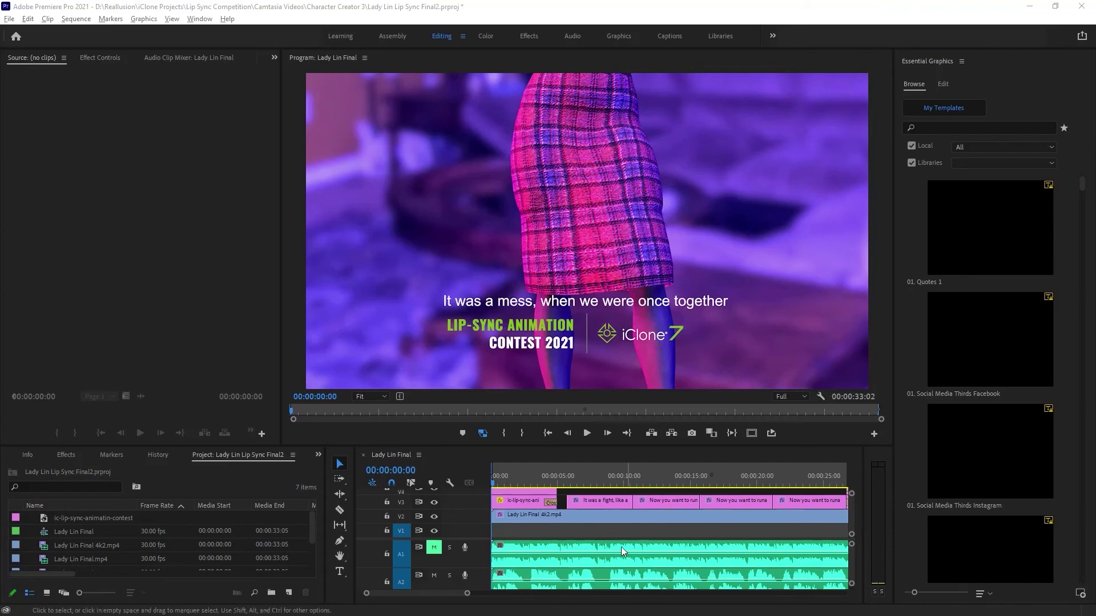
Step: Switch to Adobe Premiere Pro and play the Lady Lin Final sequence through from the start
left_click(550, 432)
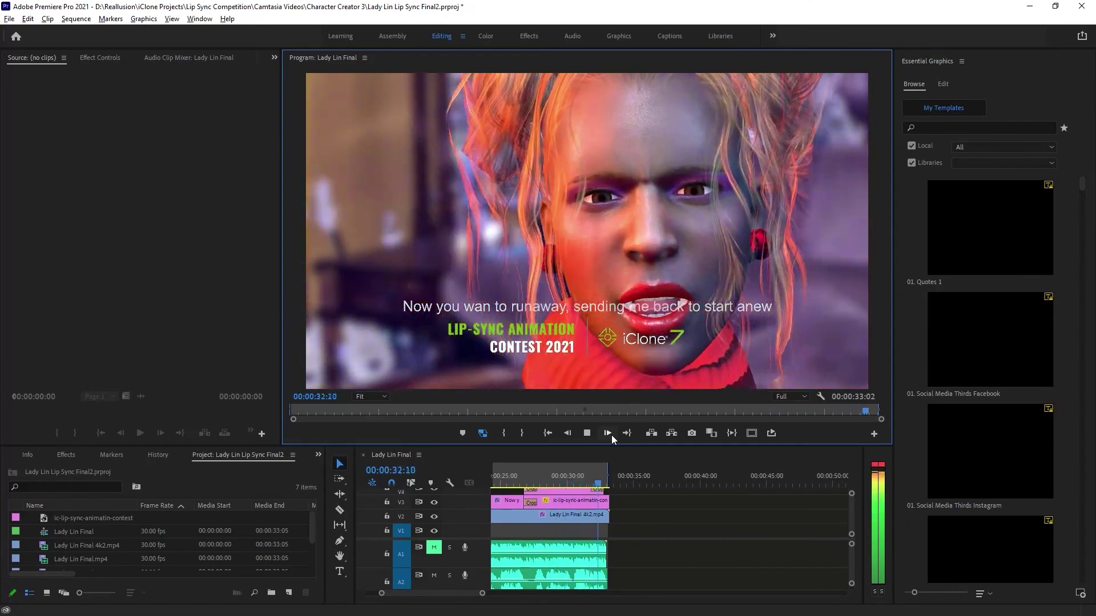
left_click(548, 434)
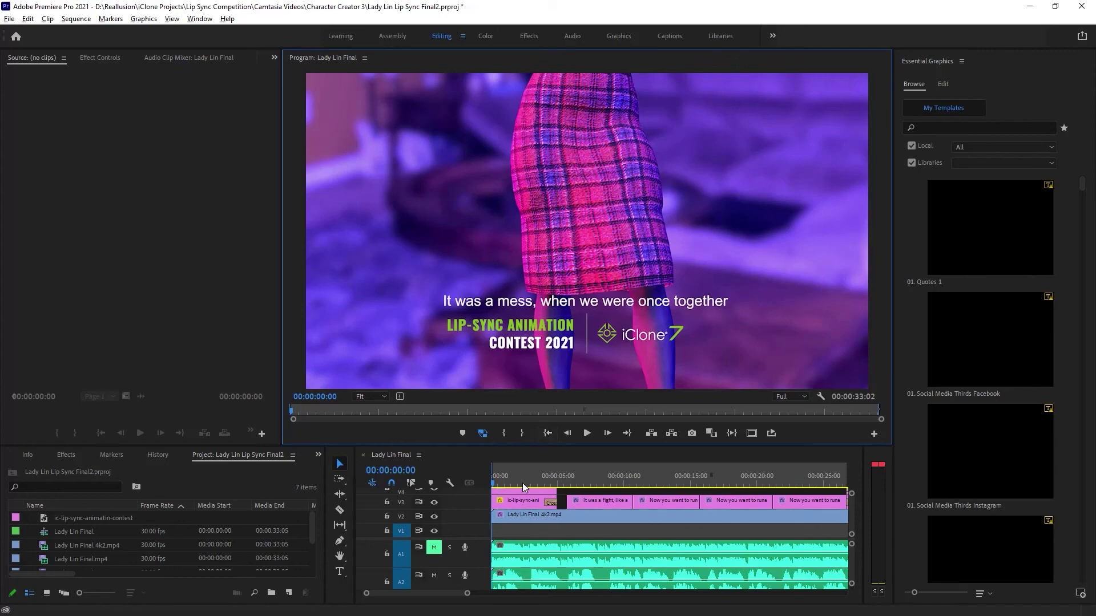
Step: Mute audio track A2, unmute track A1, and return the playhead to the sequence start
left_click(433, 578)
left_click(435, 547)
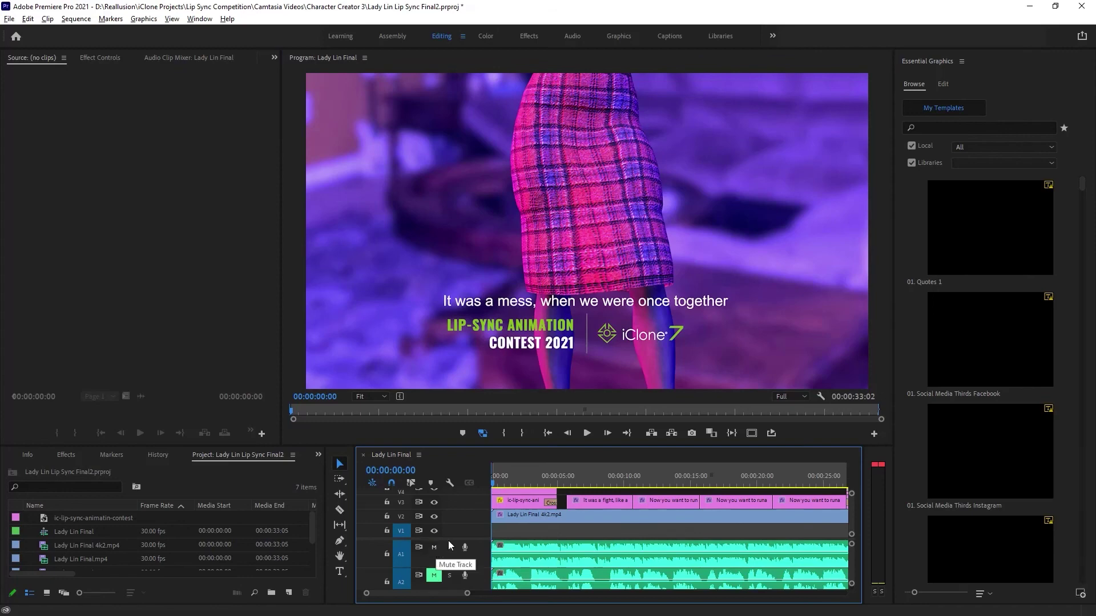
left_click(548, 434)
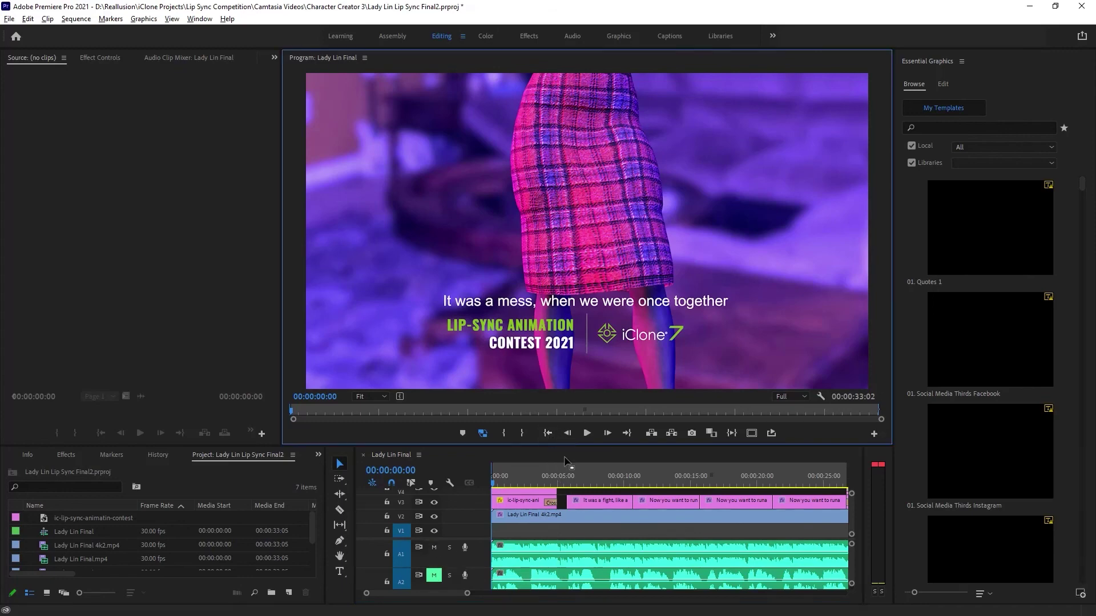
Step: Play the sequence with the A1 audio from the start, and view the frame at 00:00:14:28
left_click(587, 433)
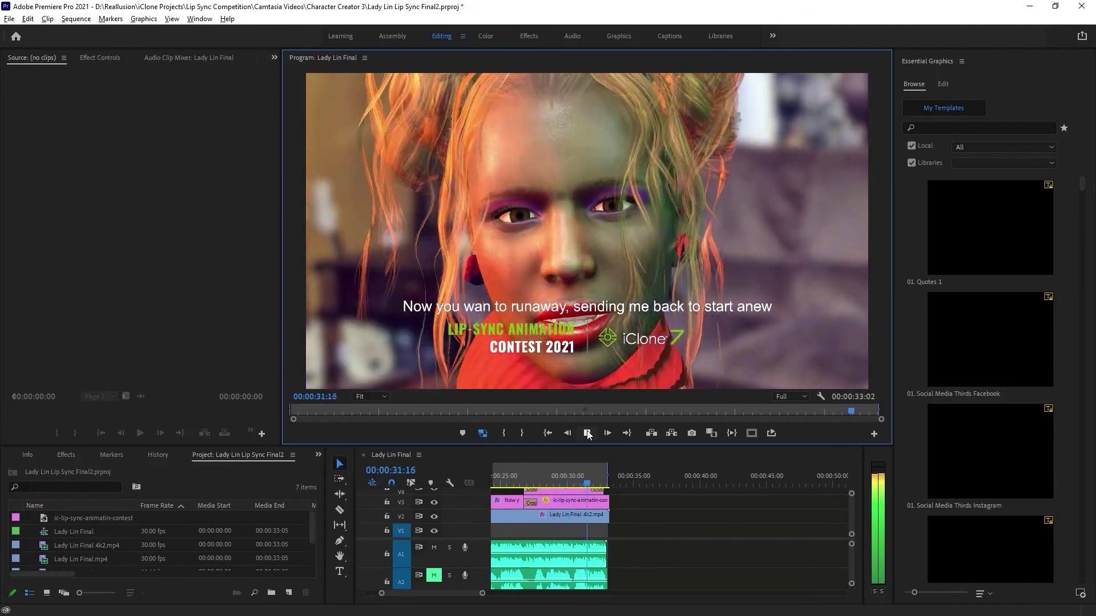
left_click(548, 433)
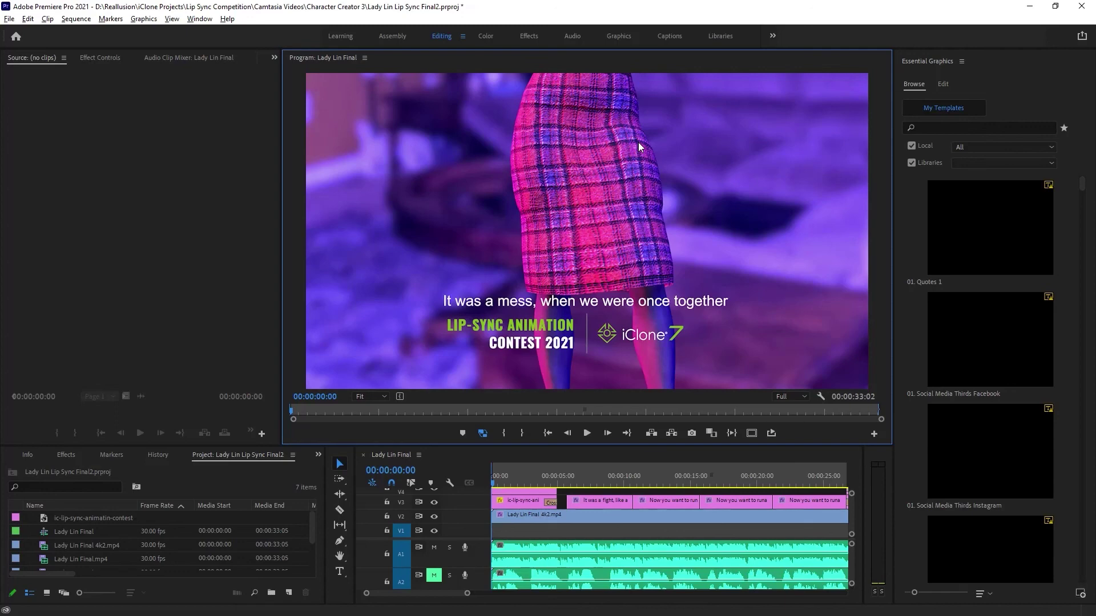
left_click(555, 410)
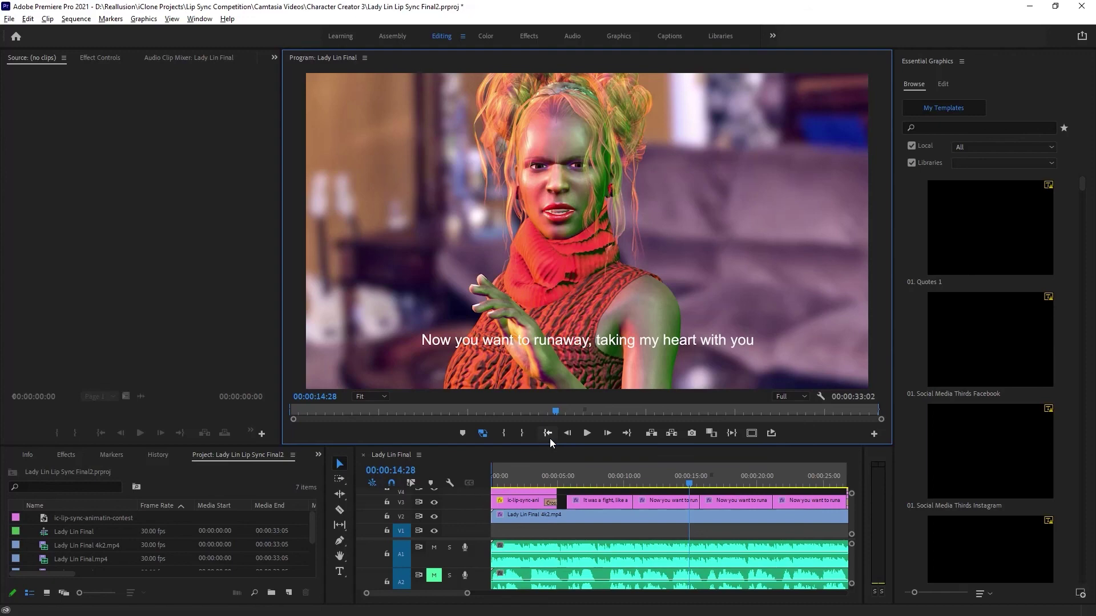